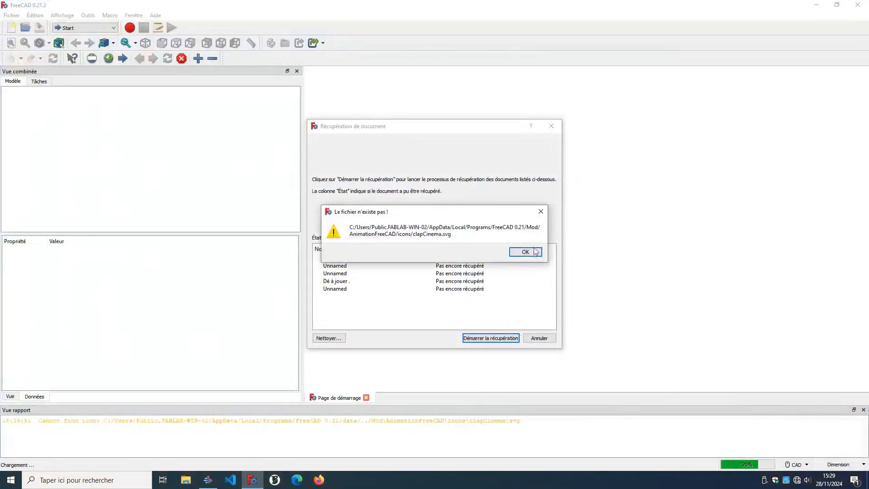
# Dismiss the missing-icon warning, cancel the document recovery and create a new empty document.
pyautogui.click(525, 252)
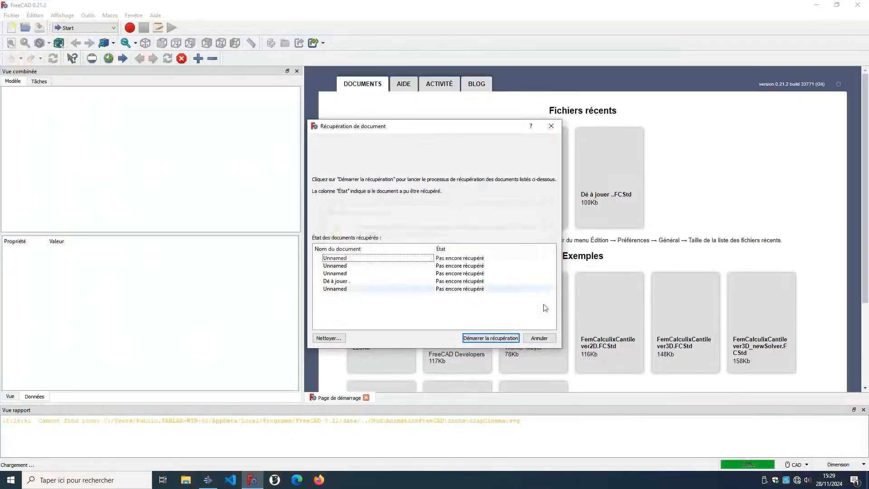
pyautogui.click(539, 338)
pyautogui.click(392, 184)
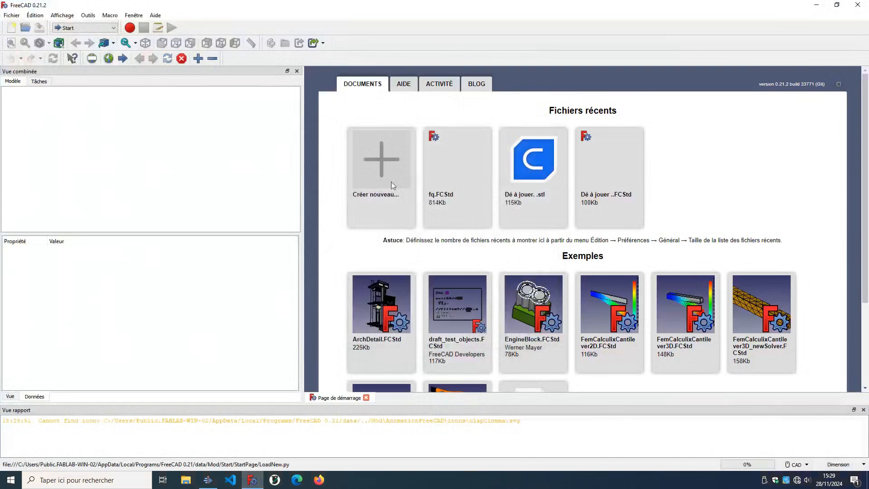
# Switch to the Part workbench and create a solid cube.
pyautogui.click(74, 34)
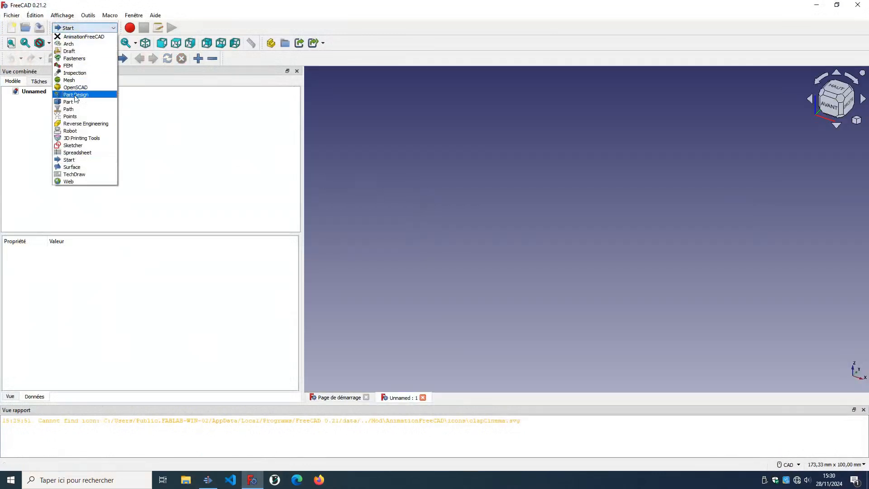
pyautogui.click(74, 98)
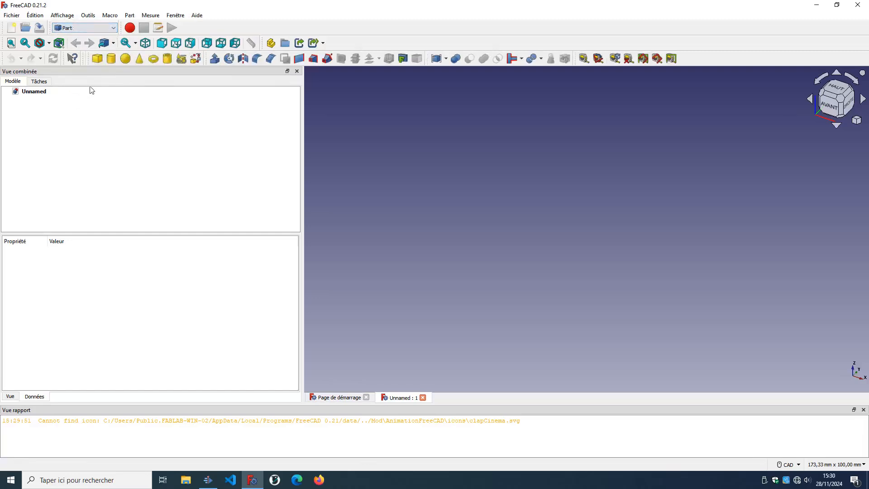
pyautogui.click(97, 59)
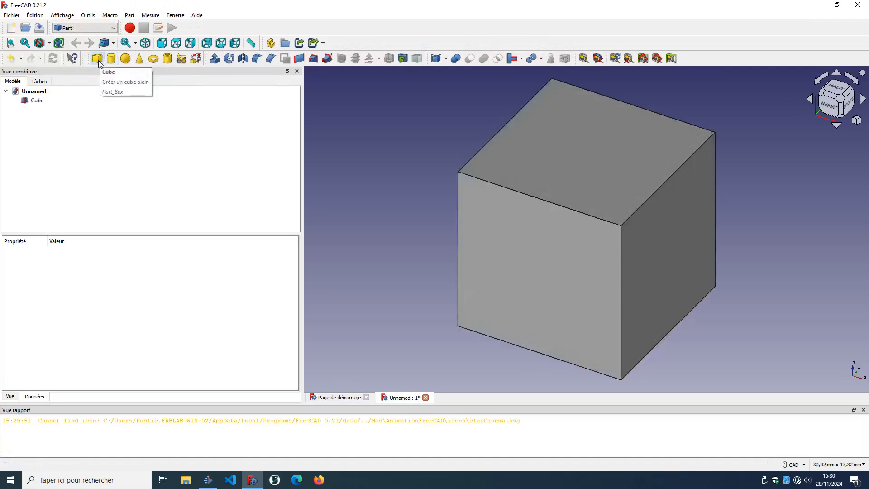
# Set the cube's length, width and height to 20 mm each.
pyautogui.click(37, 100)
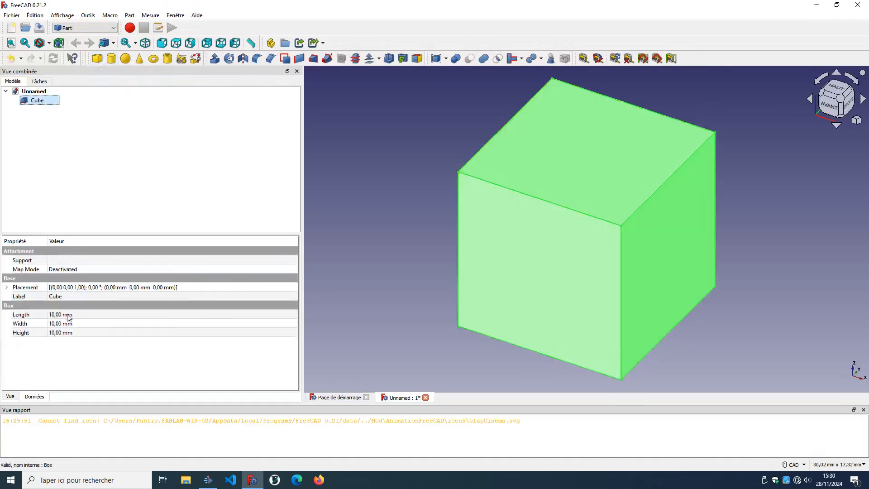
pyautogui.click(62, 315)
pyautogui.write('20')
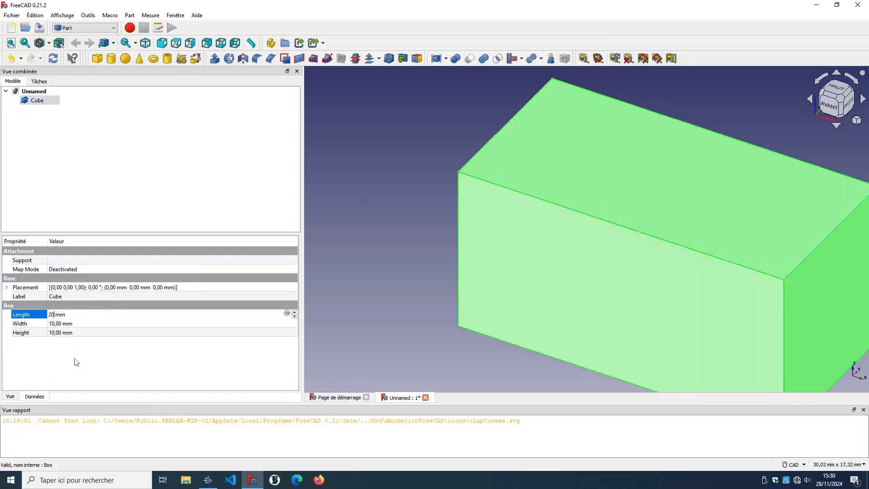
pyautogui.click(59, 323)
pyautogui.write('20')
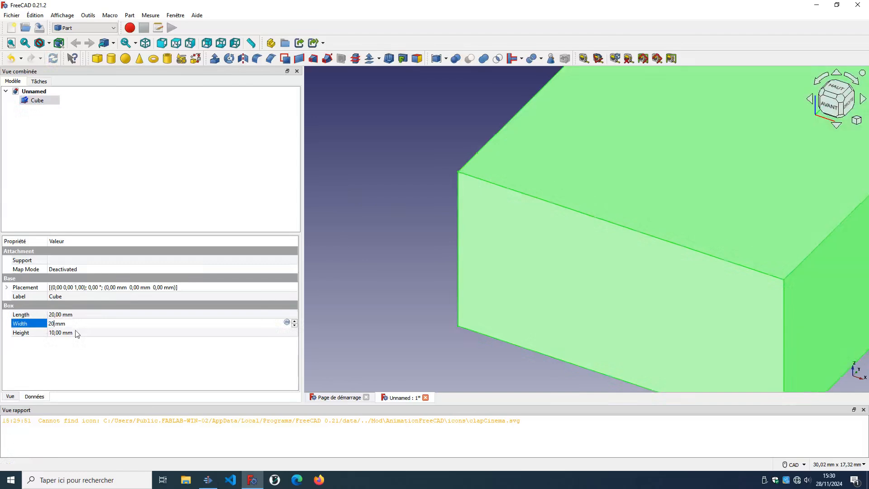
pyautogui.click(94, 330)
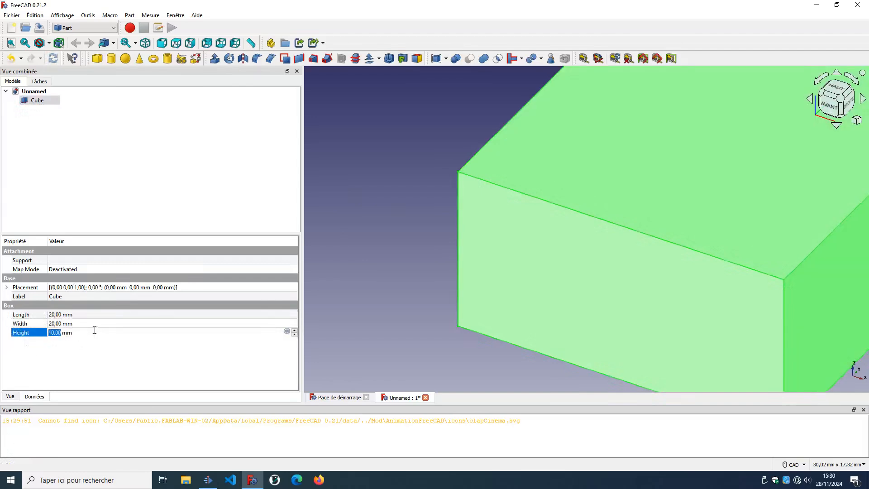
pyautogui.write('20')
pyautogui.click(132, 370)
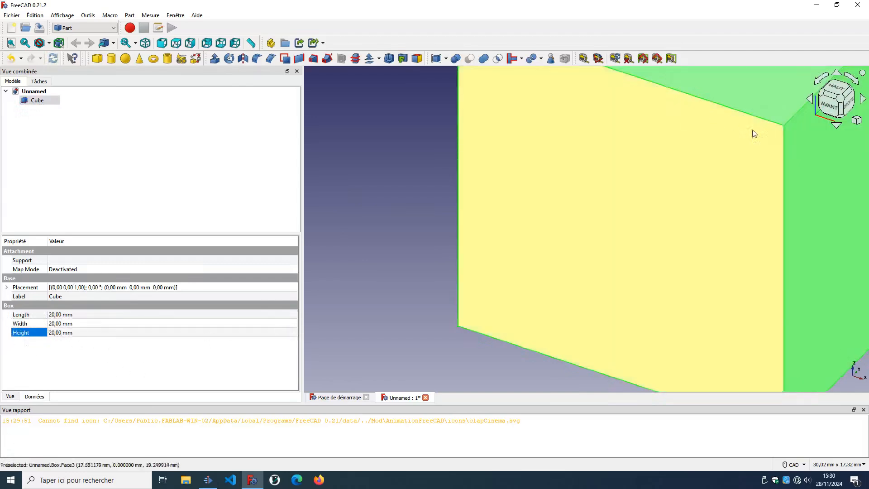
# Fillet all twelve edges of the cube with a constant 1 mm radius.
pyautogui.scroll(-5, 755, 133)
pyautogui.moveTo(735, 194); pyautogui.dragTo(518, 303, button='middle')
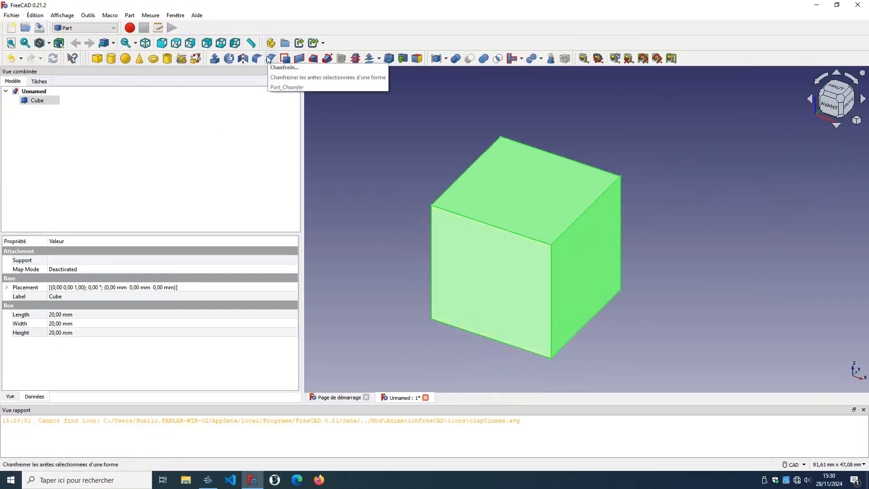
pyautogui.click(252, 62)
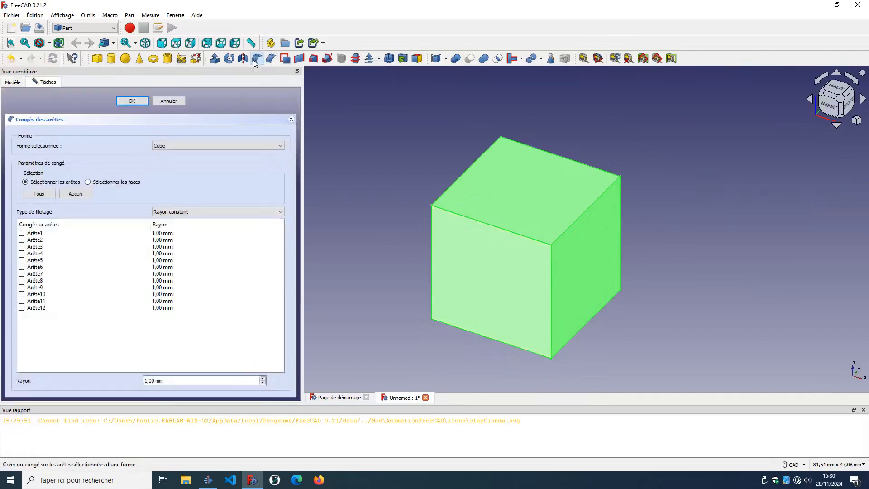
pyautogui.click(43, 195)
pyautogui.click(133, 101)
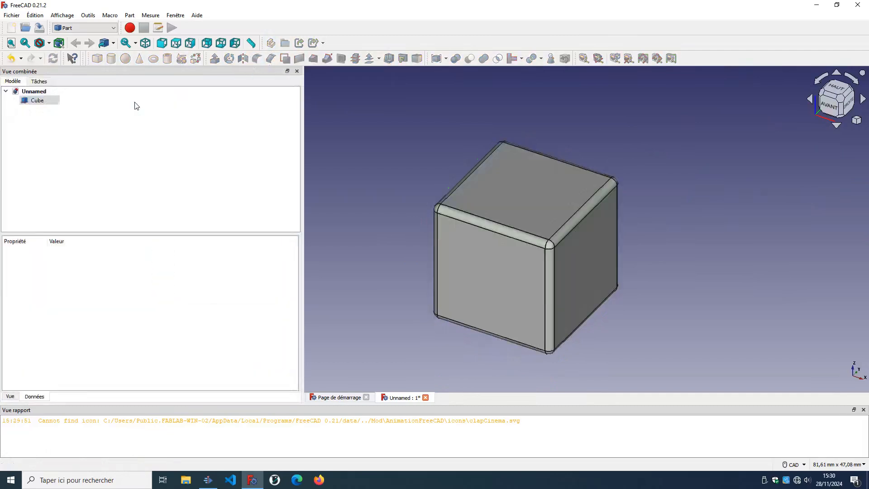
pyautogui.moveTo(522, 186); pyautogui.dragTo(557, 172, button='middle')
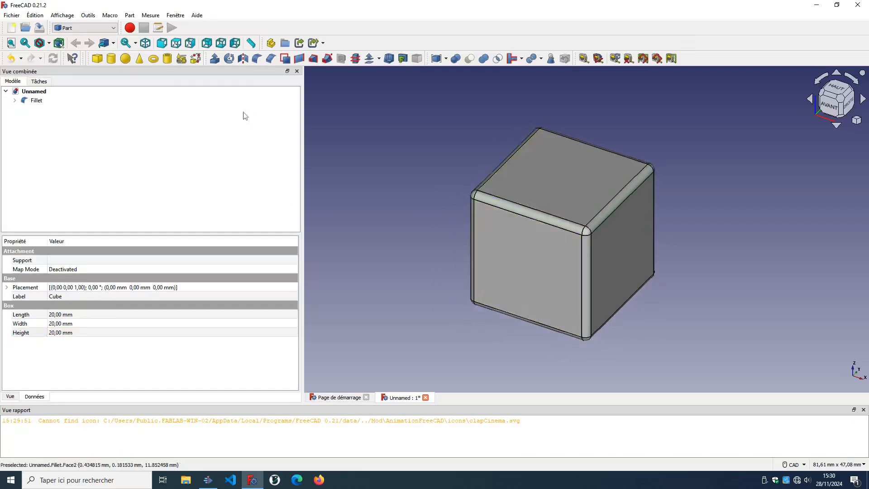
# Switch to the Sketcher workbench and create a new sketch on the XY plane with 0 mm offset.
pyautogui.click(94, 27)
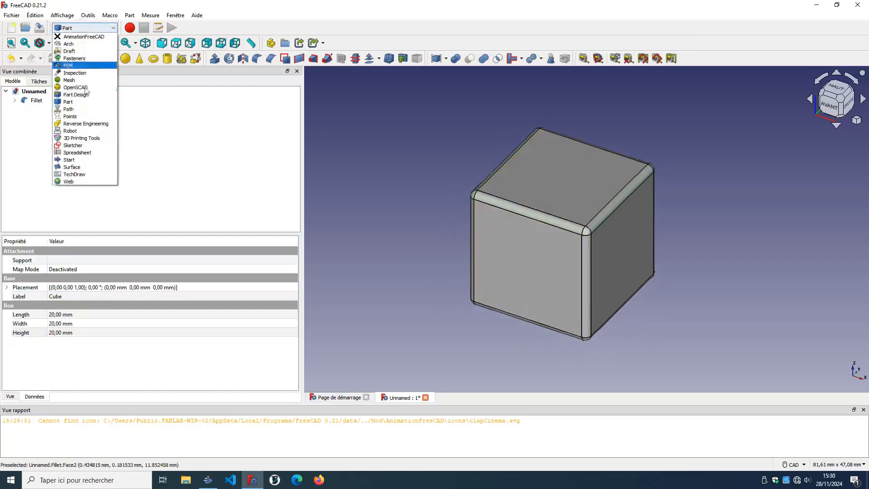
pyautogui.click(70, 143)
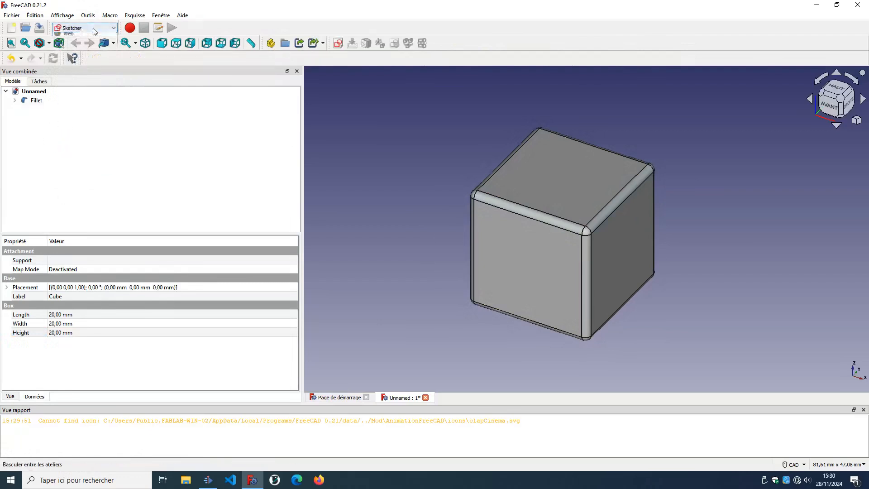
pyautogui.click(86, 28)
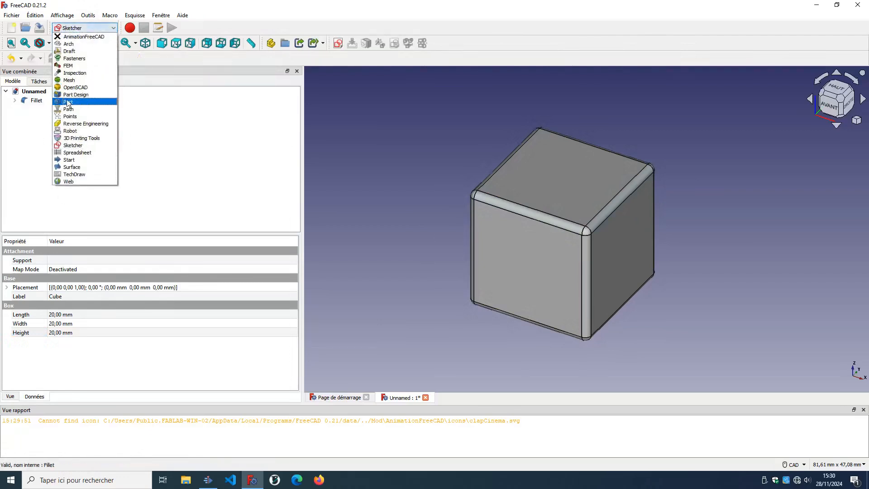
pyautogui.click(178, 139)
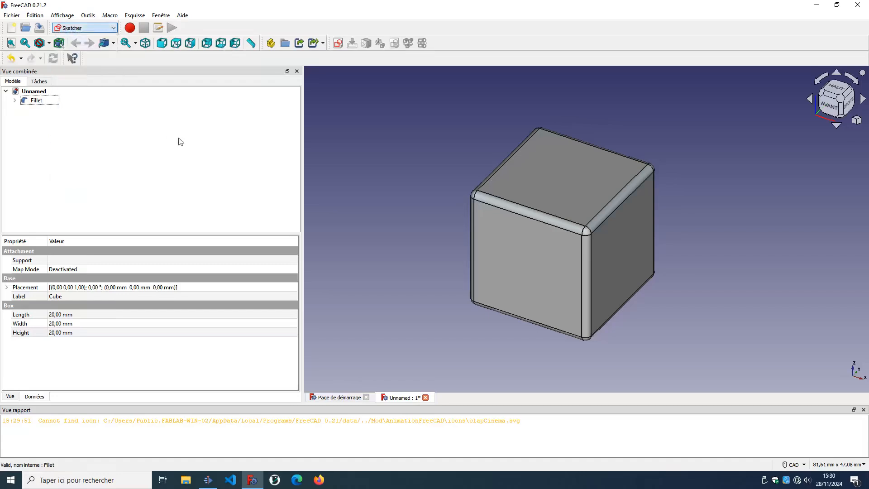
pyautogui.click(339, 44)
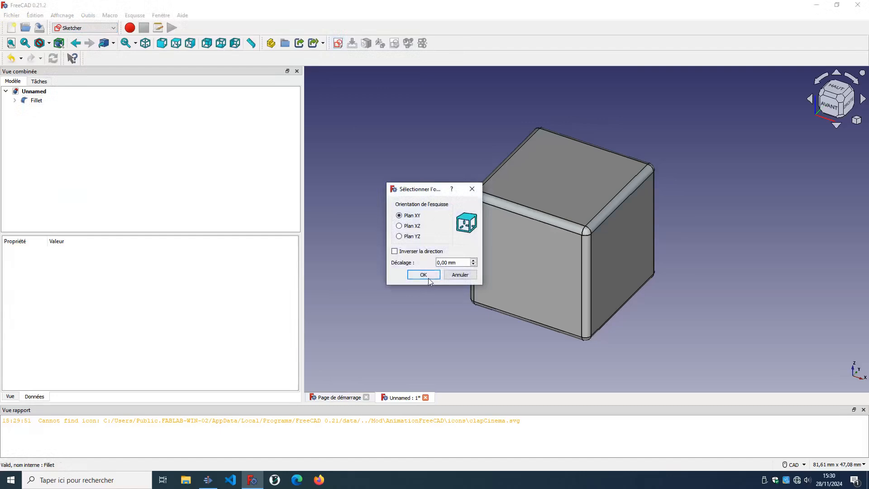
pyautogui.click(428, 278)
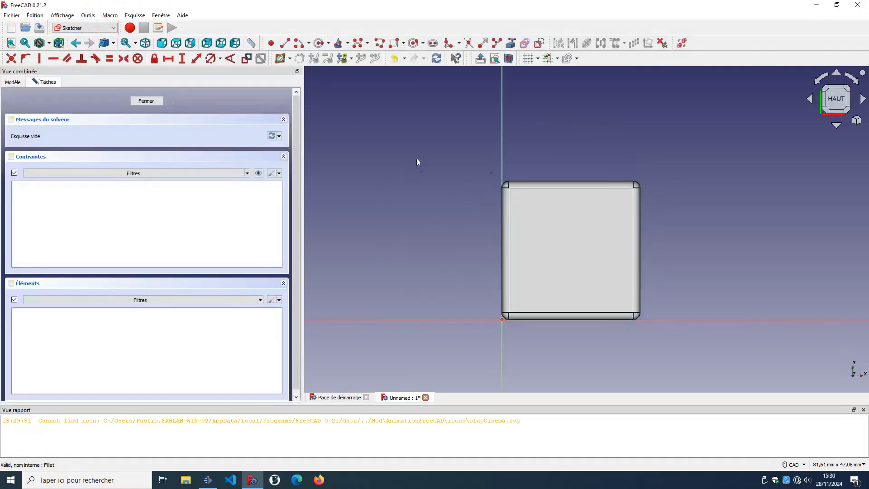
# Sketch a diagonal line through two opposite corners of the cube, extending slightly beyond both corners.
pyautogui.click(285, 43)
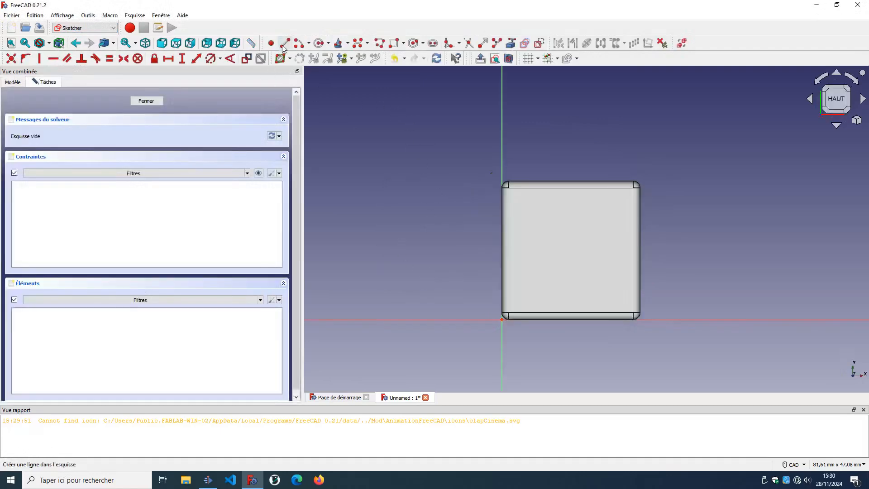
pyautogui.click(483, 337)
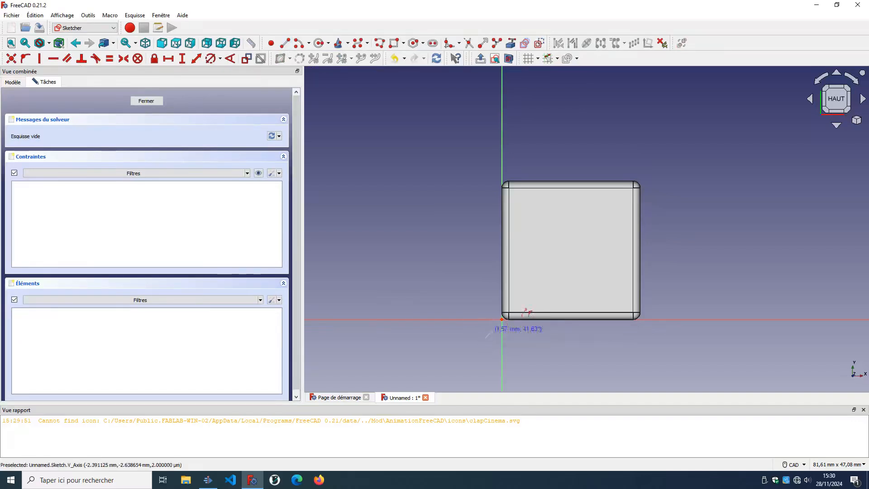
pyautogui.click(658, 161)
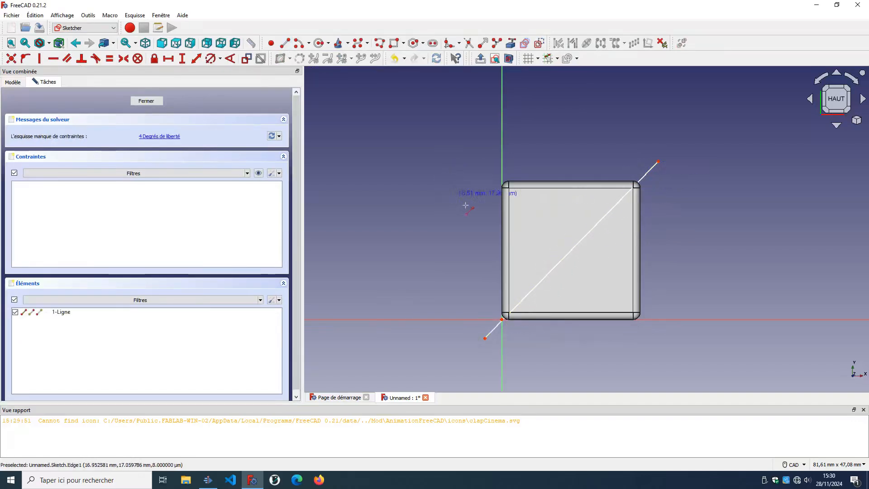
# Constrain the line's lower endpoint onto the vertical axis and move it to the origin at the cube's corner.
pyautogui.click(485, 338)
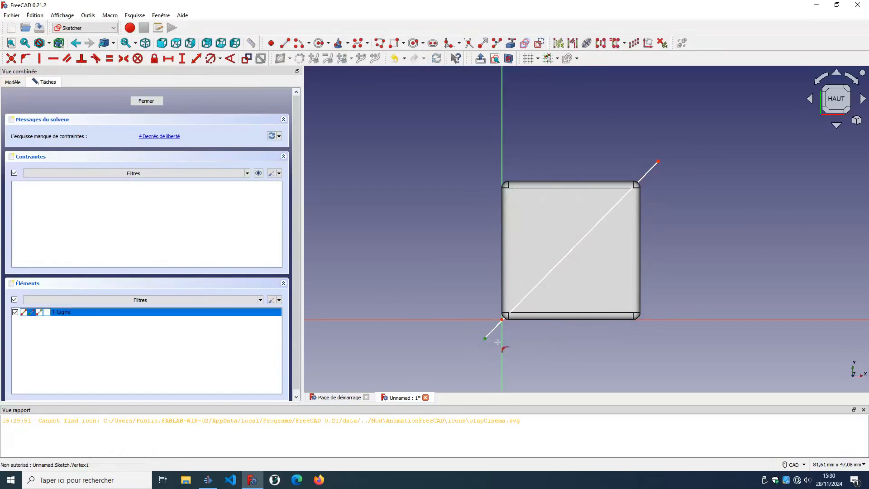
pyautogui.click(501, 341)
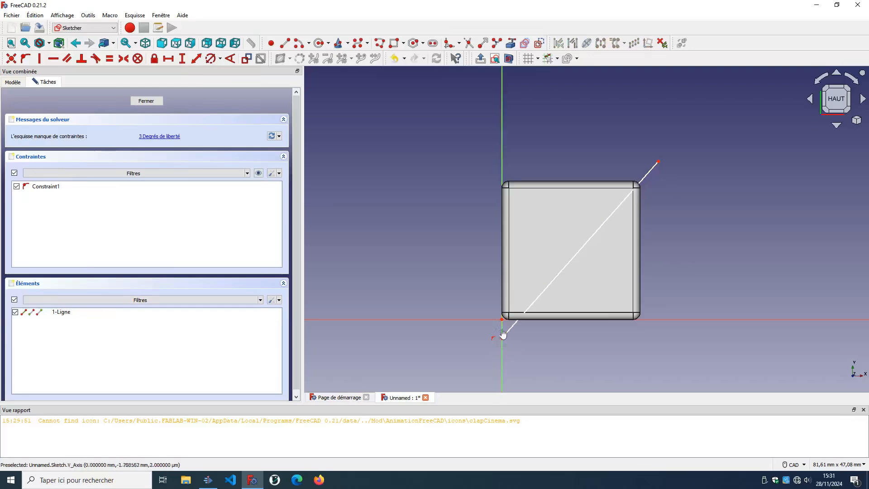
pyautogui.moveTo(504, 341); pyautogui.dragTo(504, 322)
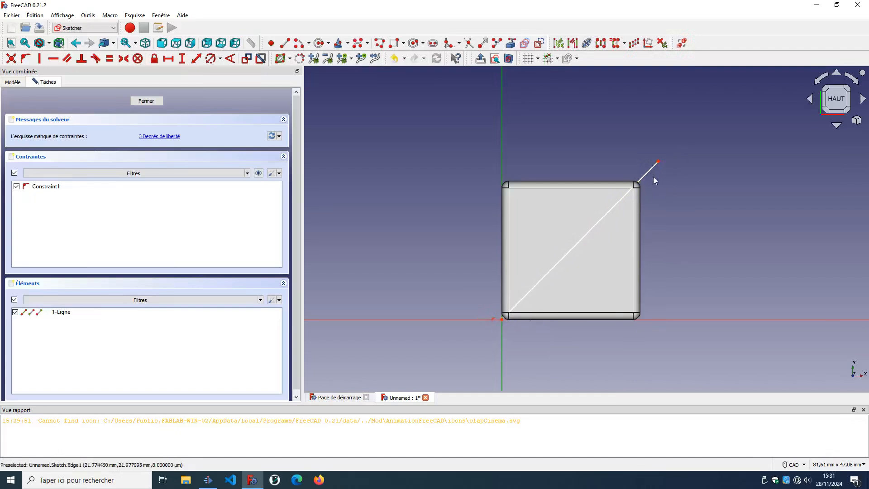
# Fine-tune the line's upper endpoint so the line follows the diagonal through the cube's opposite corner.
pyautogui.scroll(4, 657, 167)
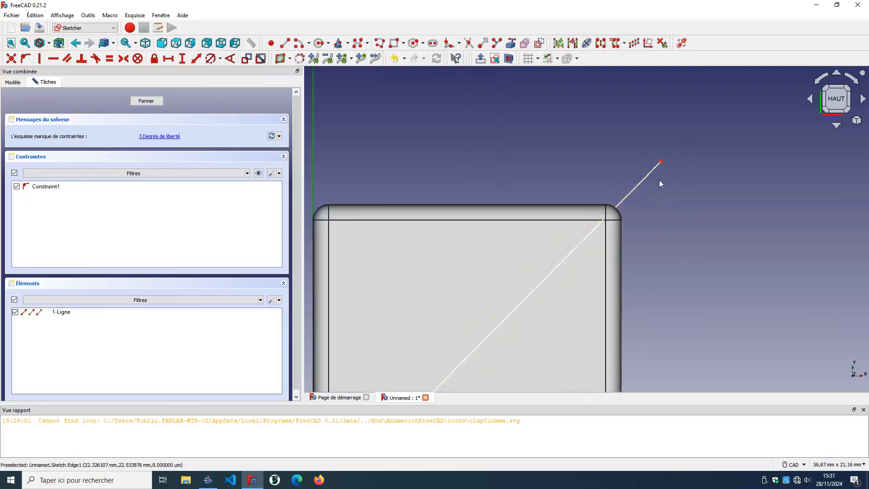
pyautogui.moveTo(664, 167); pyautogui.dragTo(664, 168)
pyautogui.scroll(-2, 659, 196)
pyautogui.scroll(-2, 659, 196)
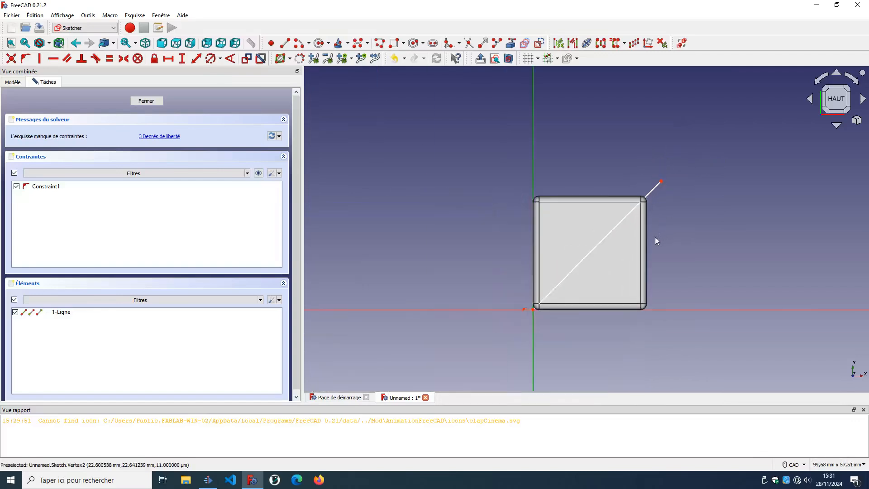
# Sketch a small circle on the diagonal line near the centre of the cube's face.
pyautogui.click(319, 43)
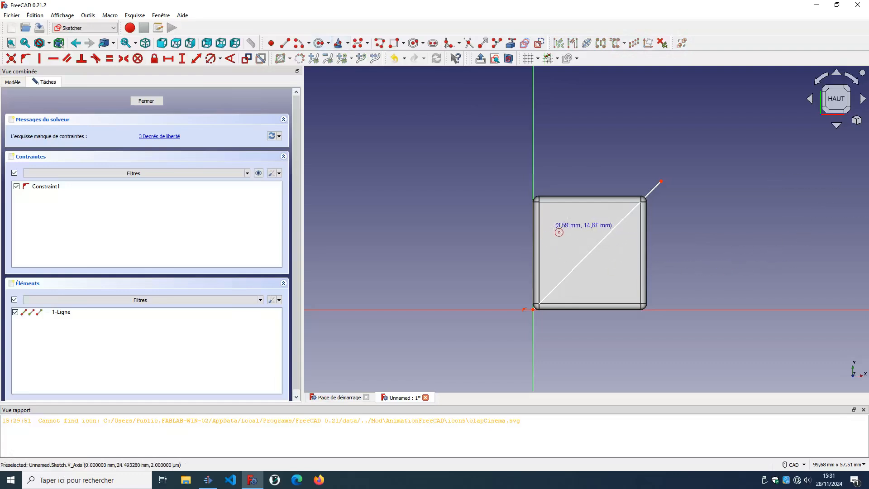
pyautogui.click(560, 223)
pyautogui.click(571, 229)
pyautogui.rightClick(556, 222)
pyautogui.click(546, 204)
# Constrain the circle's centre point onto the diagonal line with a point-on-object constraint.
pyautogui.press('o')
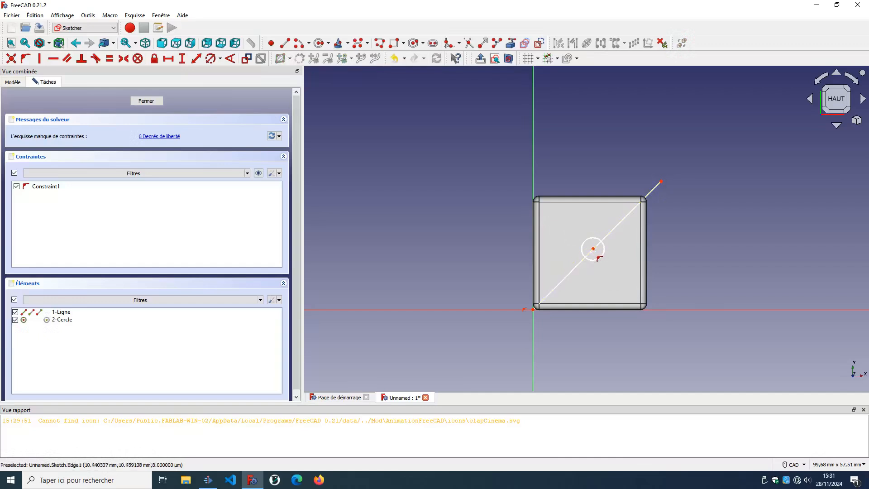
pyautogui.click(593, 248)
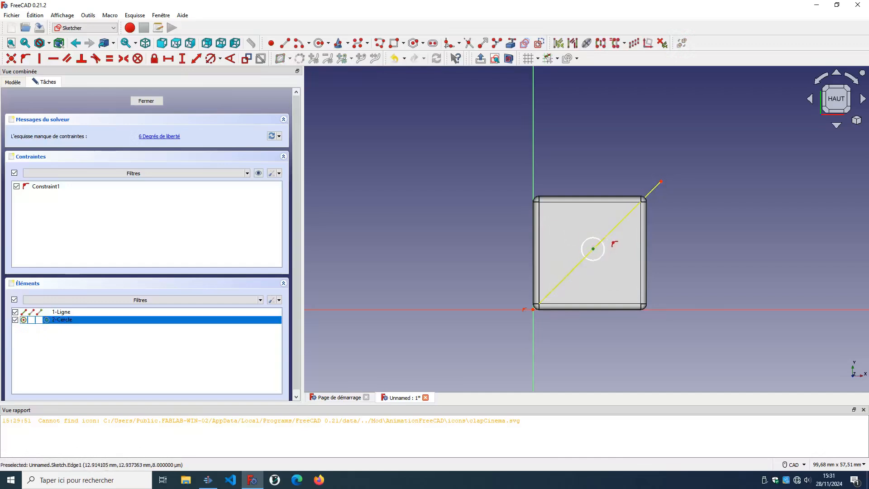
pyautogui.click(609, 236)
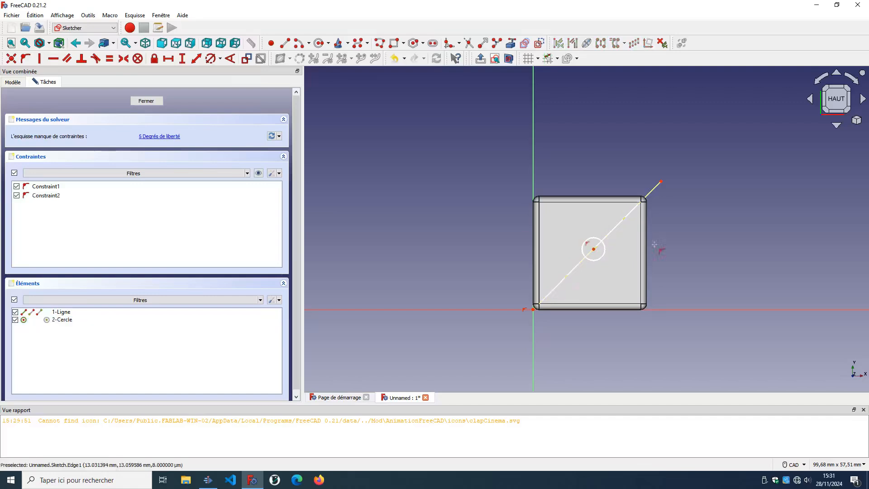
# Adjust the circle's centre and the line's upper endpoint to centre the circle on the face, undoing the last circle move.
pyautogui.moveTo(593, 249); pyautogui.dragTo(591, 253)
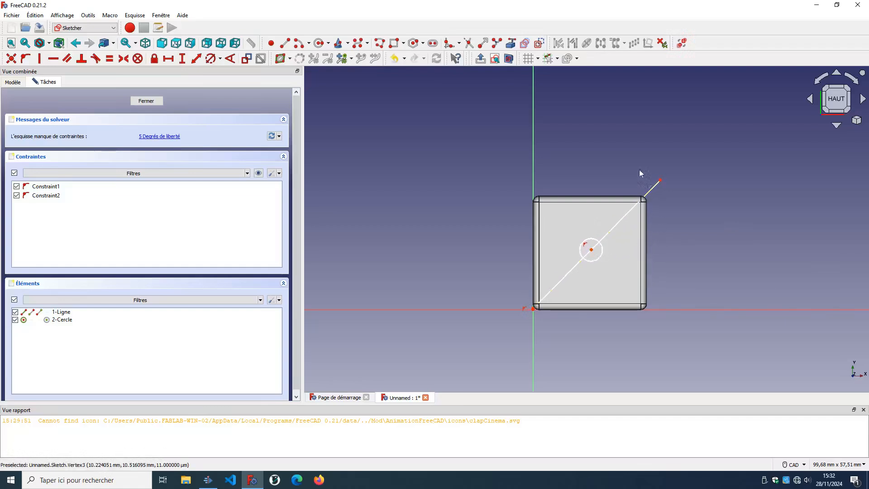
pyautogui.moveTo(658, 182); pyautogui.dragTo(660, 183)
pyautogui.moveTo(592, 250); pyautogui.dragTo(588, 253)
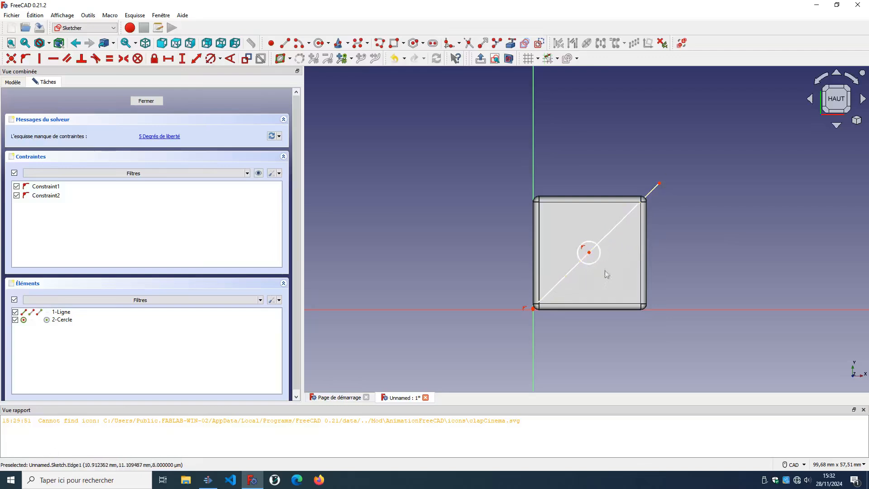
pyautogui.hotkey('ctrl', 'z')
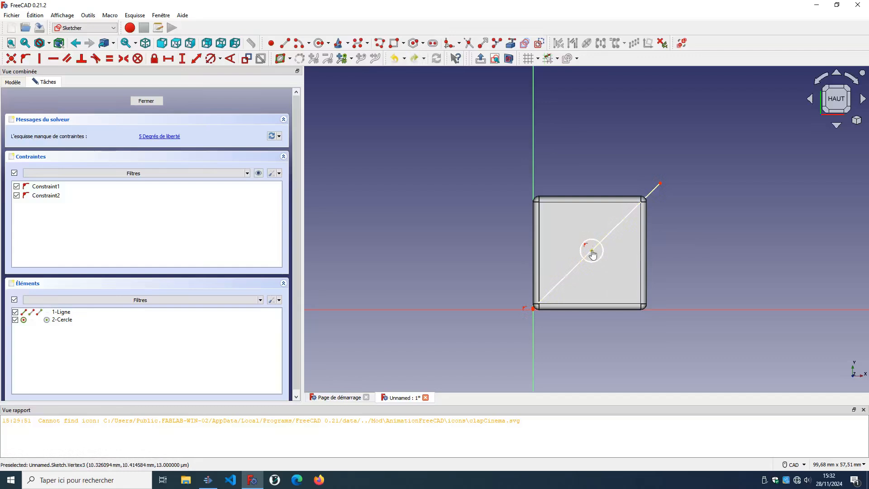
# Nudge the circle and the line's upper endpoint to centre the circle on the face, and delete the diagonal line from the sketch.
pyautogui.moveTo(592, 251); pyautogui.dragTo(592, 252)
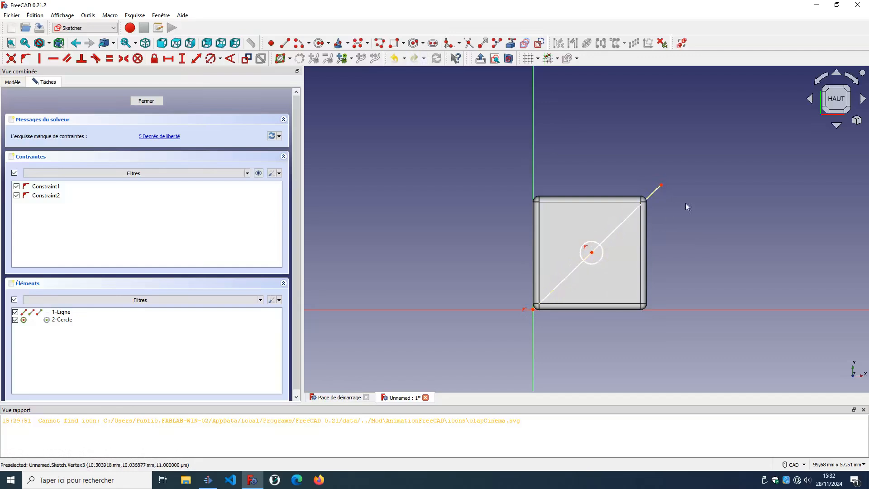
pyautogui.moveTo(661, 185); pyautogui.dragTo(658, 185)
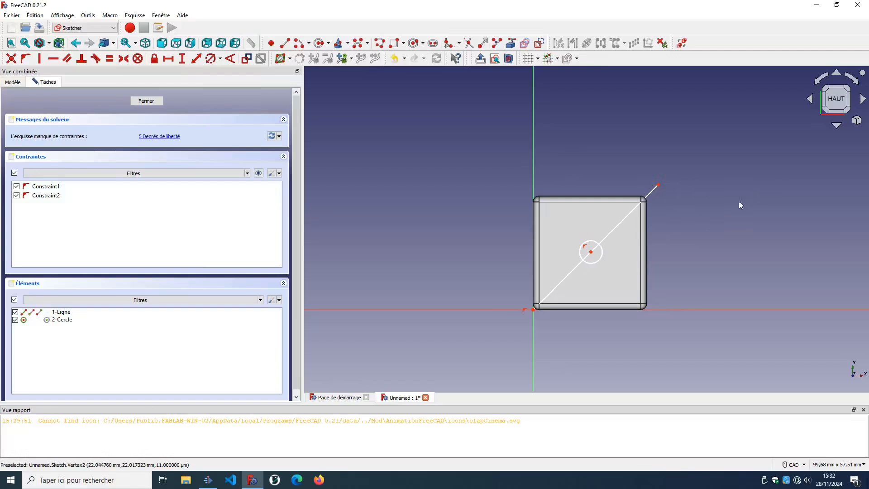
pyautogui.click(64, 319)
pyautogui.click(64, 312)
pyautogui.press('Delete')
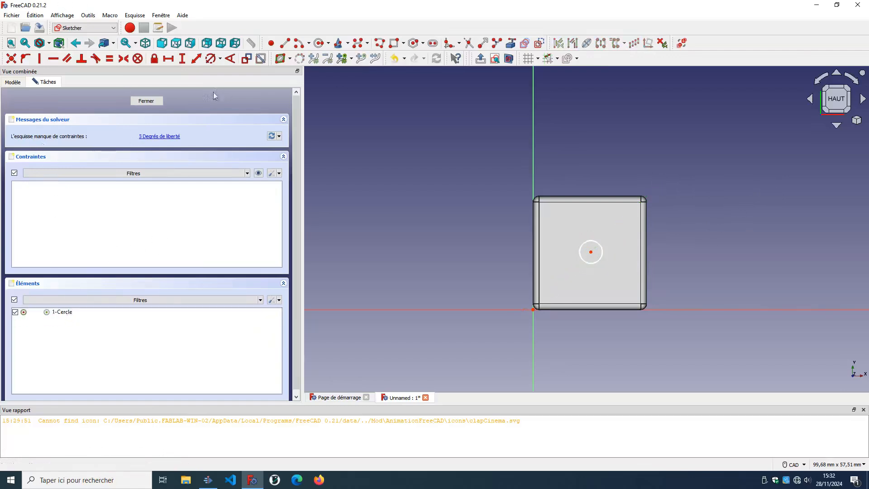
pyautogui.click(144, 101)
# Switch to the Part workbench and extrude the circle sketch 2 mm along its normal as a solid.
pyautogui.click(86, 27)
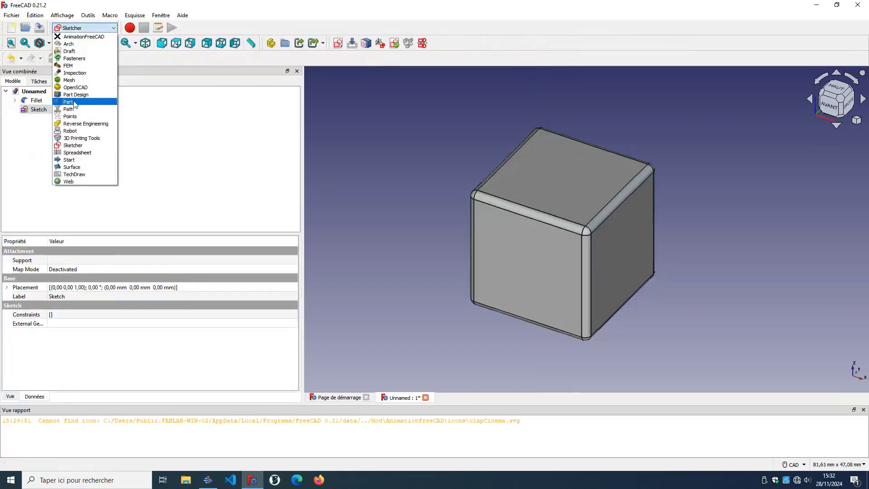
pyautogui.click(68, 102)
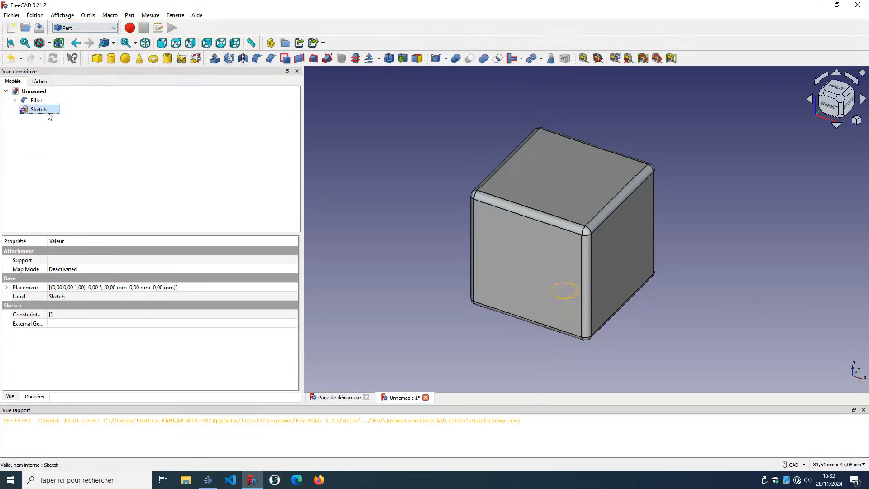
pyautogui.click(215, 60)
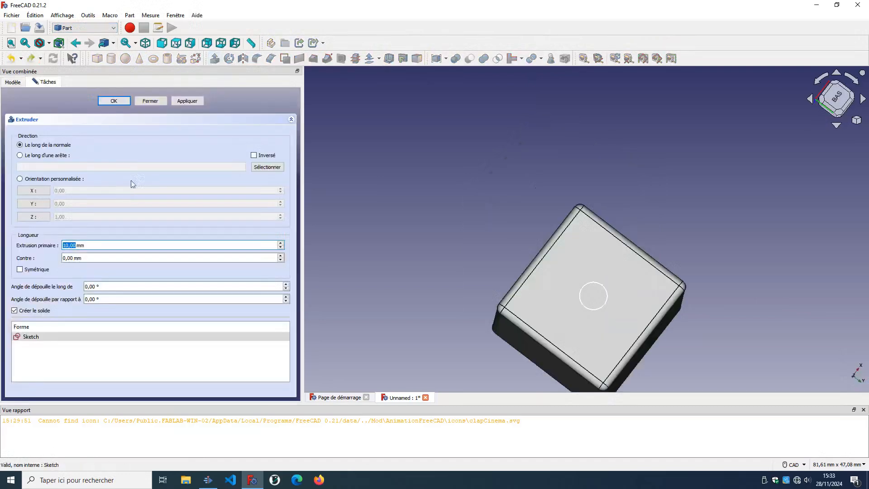
pyautogui.write('100')
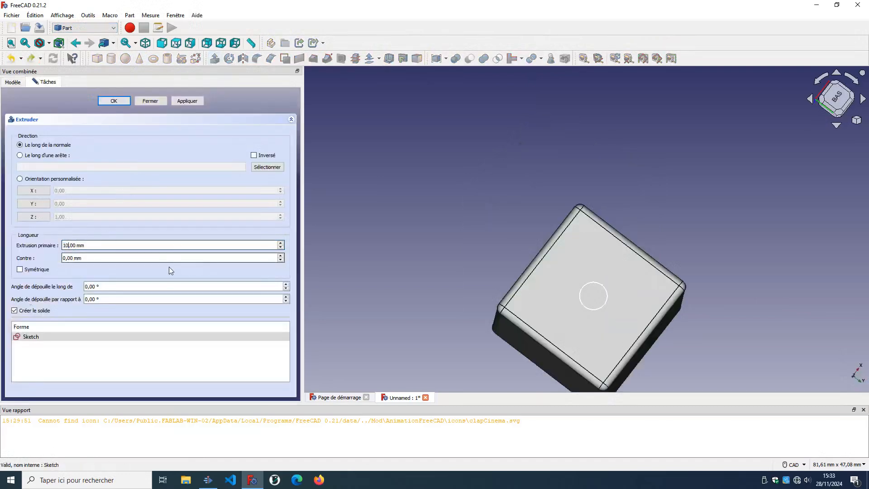
pyautogui.press('BackSpace')
pyautogui.write('2')
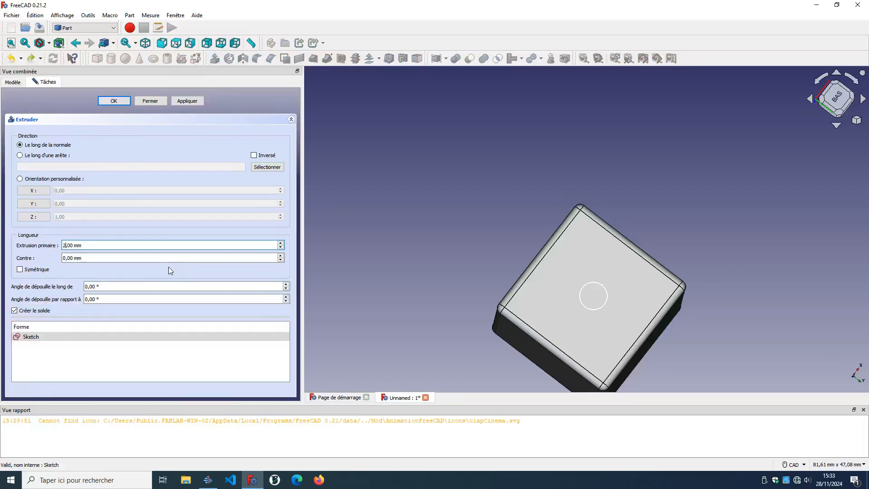
pyautogui.click(114, 101)
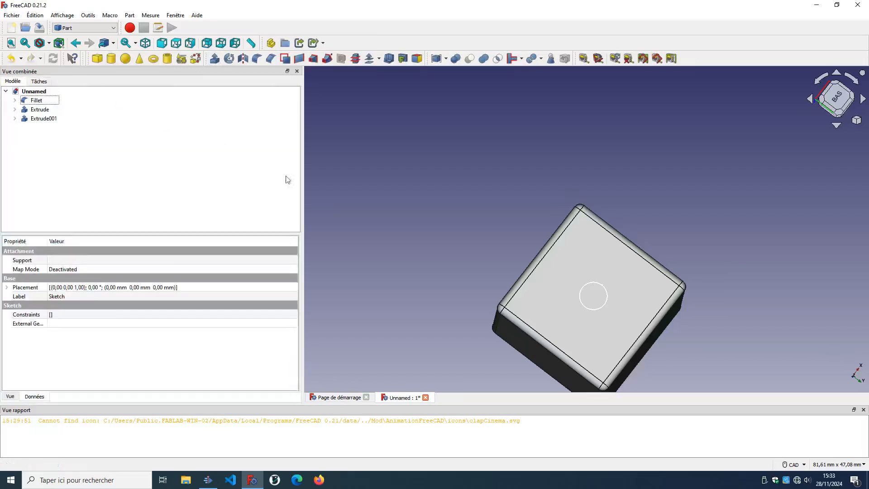
# Subtract the extruded pip from the filleted cube with a boolean Cut and delete the leftover duplicate extrusion.
pyautogui.keyDown('ctrl'); pyautogui.click(50, 102); pyautogui.keyUp('ctrl')
pyautogui.keyDown('ctrl'); pyautogui.click(48, 110); pyautogui.keyUp('ctrl')
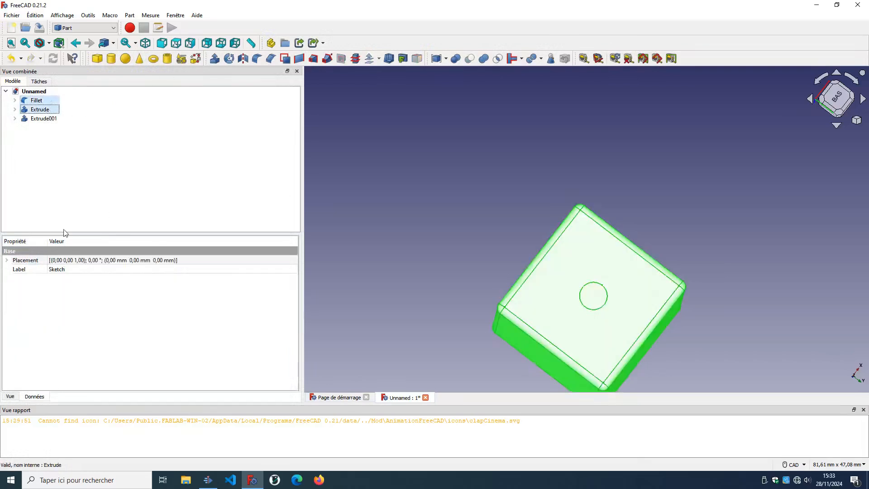
pyautogui.click(186, 184)
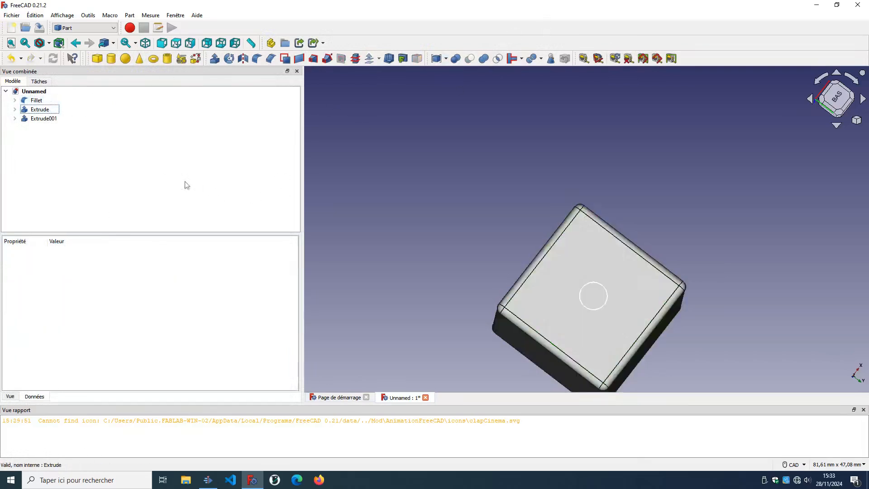
pyautogui.click(49, 100)
pyautogui.keyDown('ctrl'); pyautogui.click(48, 111); pyautogui.keyUp('ctrl')
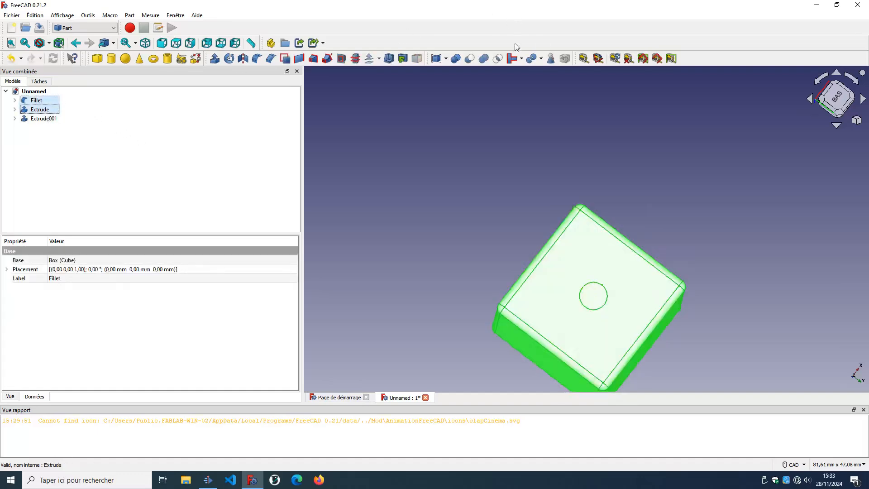
pyautogui.click(471, 59)
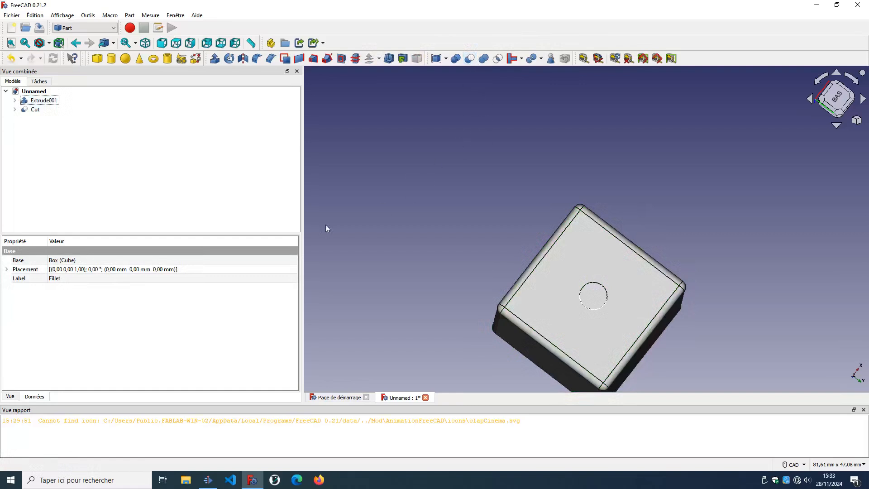
pyautogui.click(49, 101)
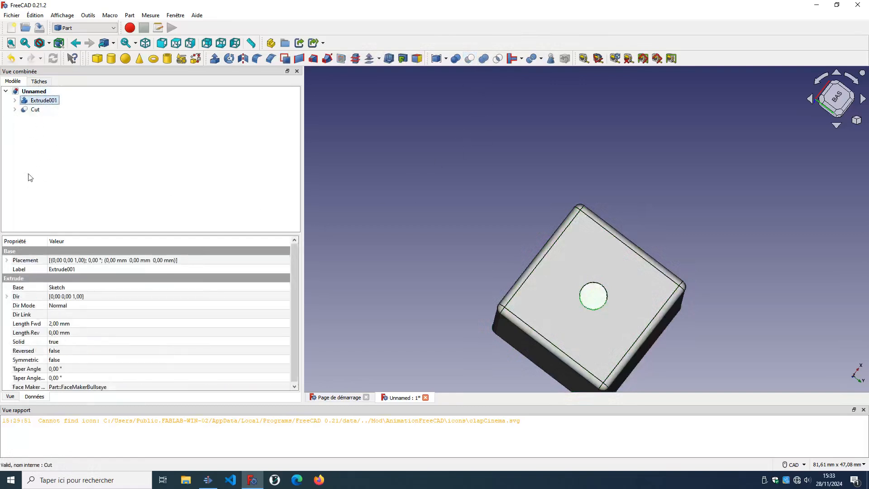
pyautogui.press('Delete')
# Switch to the Sketcher workbench and start a new sketch attached to the cube's rear face.
pyautogui.moveTo(712, 386); pyautogui.dragTo(574, 233, button='middle')
pyautogui.scroll(-4, 587, 246)
pyautogui.moveTo(572, 303); pyautogui.dragTo(641, 320, button='middle')
pyautogui.scroll(3, 596, 316)
pyautogui.moveTo(593, 299)
pyautogui.mouseDown(button='middle')
pyautogui.moveTo(595, 320)
pyautogui.moveTo(599, 310)
pyautogui.mouseUp(button='middle')
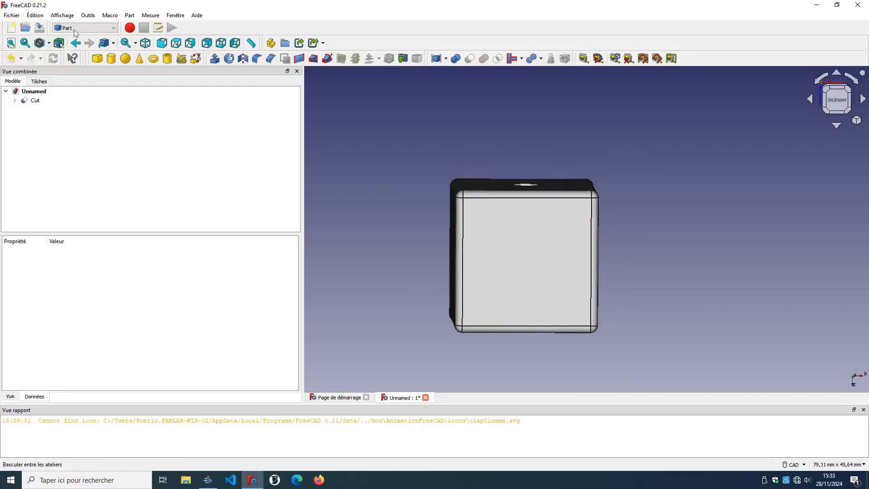
pyautogui.moveTo(524, 181); pyautogui.dragTo(654, 240, button='middle')
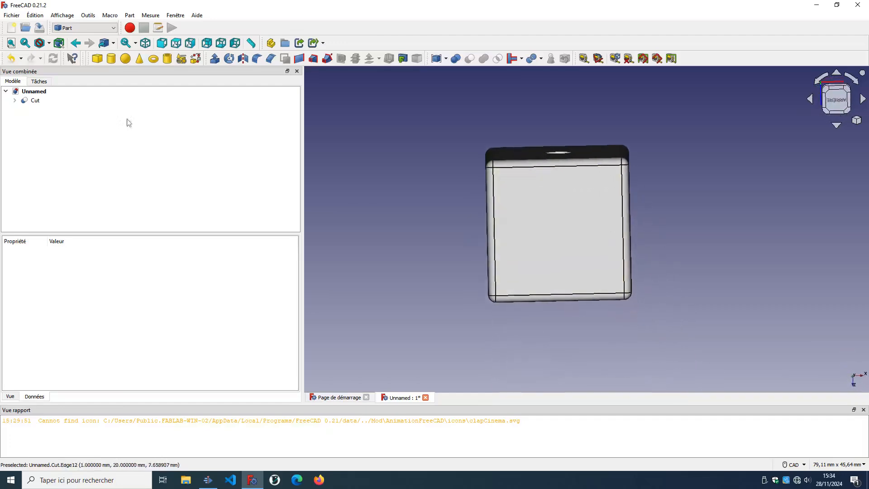
pyautogui.click(86, 28)
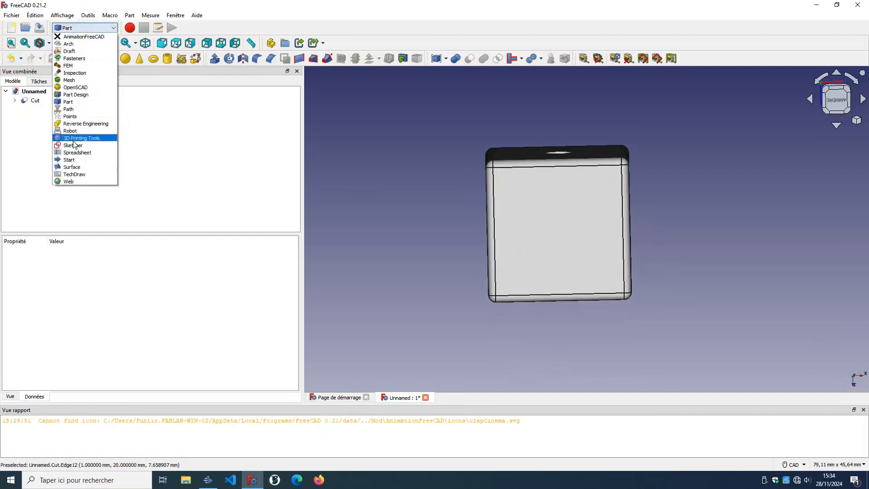
pyautogui.click(72, 144)
pyautogui.click(338, 43)
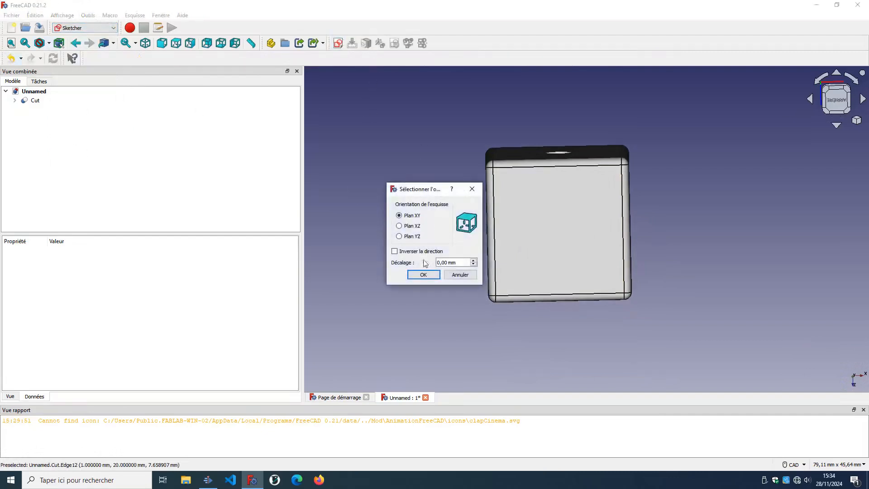
pyautogui.click(472, 189)
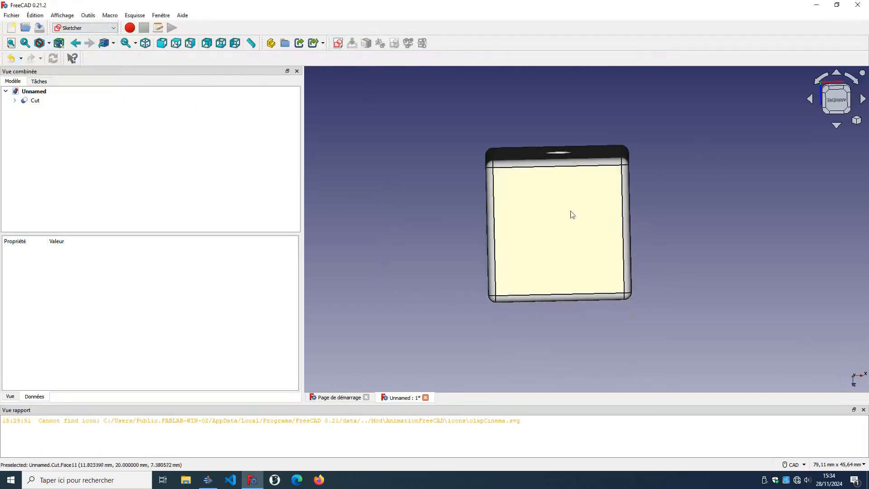
pyautogui.click(572, 214)
pyautogui.click(321, 192)
pyautogui.click(532, 200)
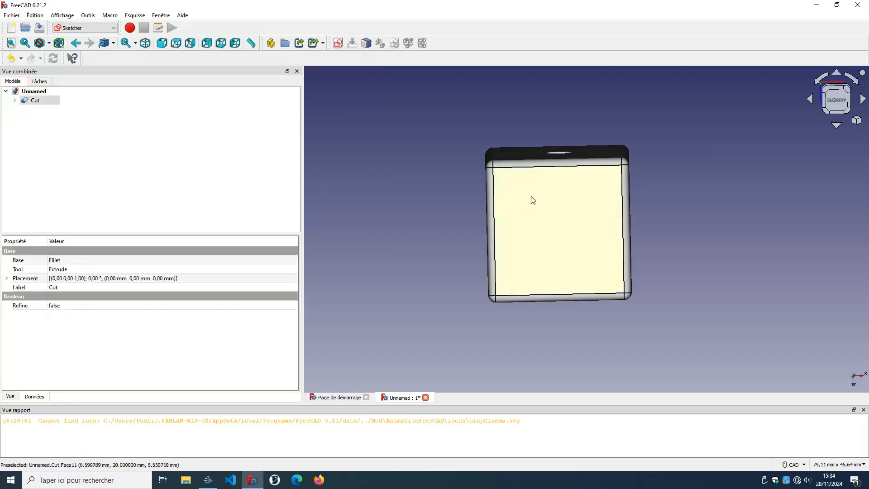
pyautogui.click(339, 43)
pyautogui.click(464, 251)
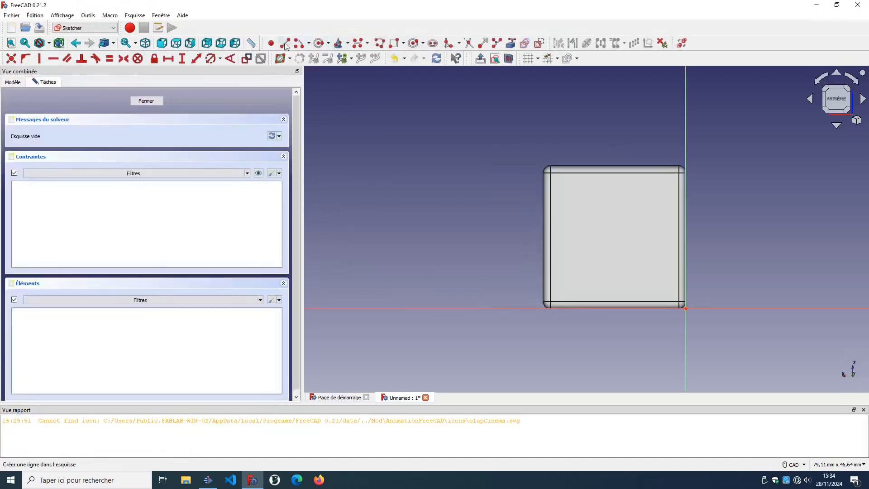
# Sketch a diagonal line across the face from just beyond the origin corner to past the opposite corner.
pyautogui.click(284, 45)
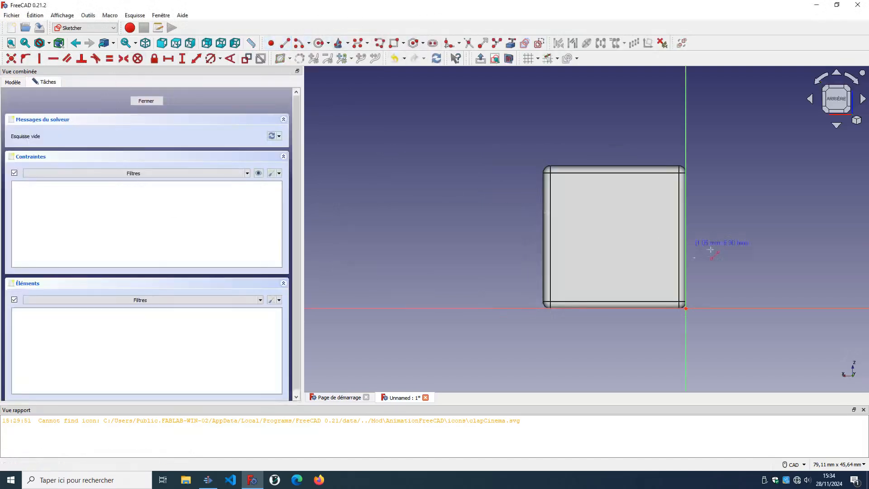
pyautogui.click(685, 308)
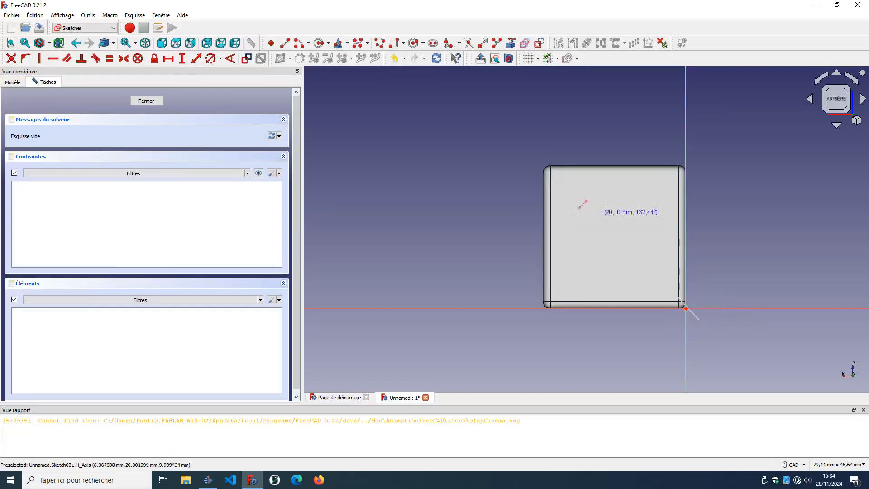
pyautogui.click(527, 151)
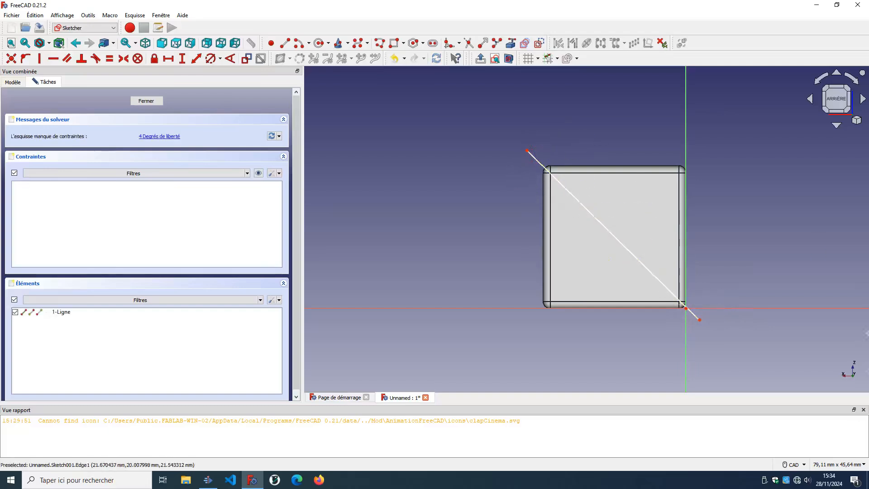
# Constrain the line's lower endpoint onto the vertical axis and move that endpoint to the sketch origin.
pyautogui.click(698, 319)
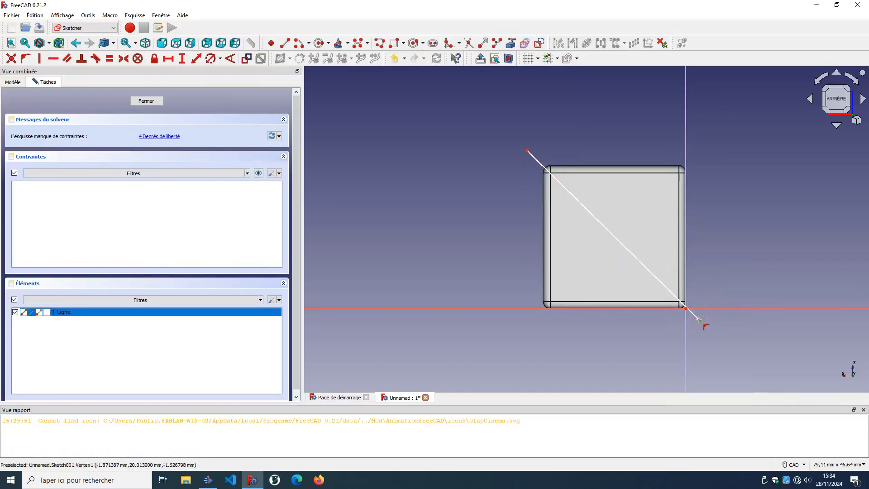
pyautogui.click(686, 322)
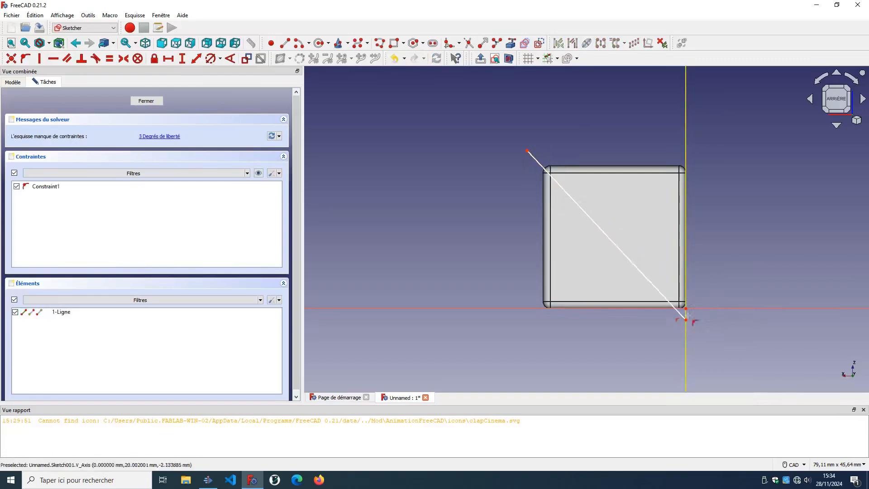
pyautogui.moveTo(686, 322); pyautogui.dragTo(687, 310)
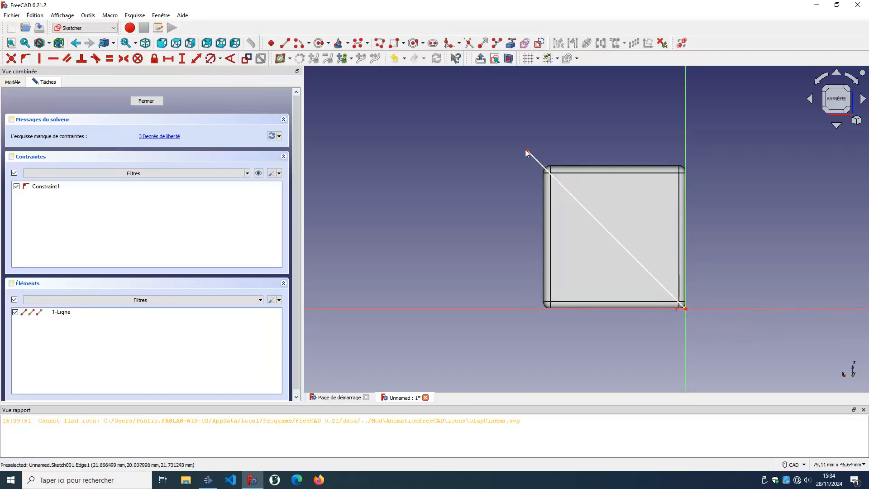
# Fine-tune the line's upper endpoint so the line follows the face's diagonal through the opposite corner.
pyautogui.moveTo(527, 154); pyautogui.dragTo(504, 144)
pyautogui.scroll(5, 553, 162)
pyautogui.scroll(-4, 683, 263)
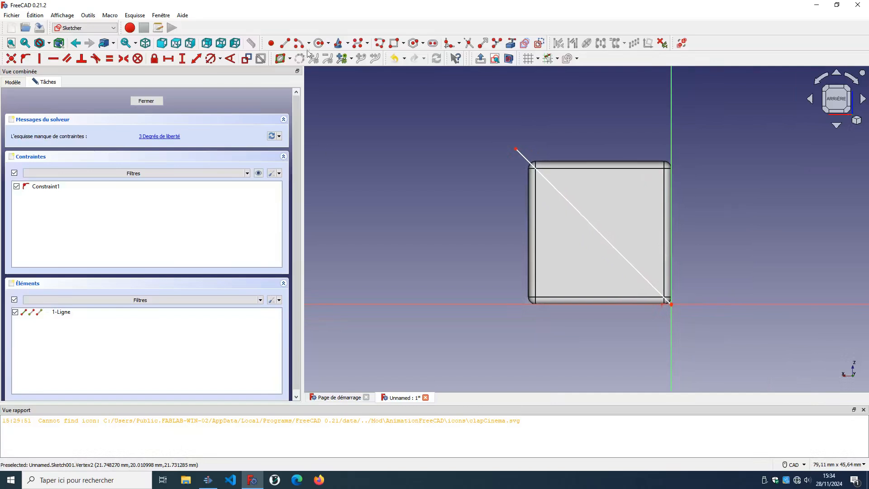
# Sketch two circles of about 2 mm radius on the face, one on each side of the diagonal line.
pyautogui.click(605, 200)
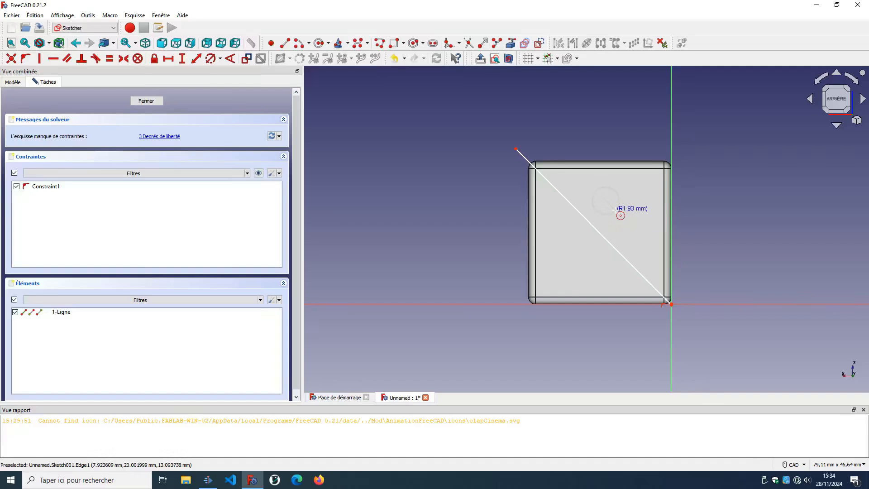
pyautogui.click(619, 216)
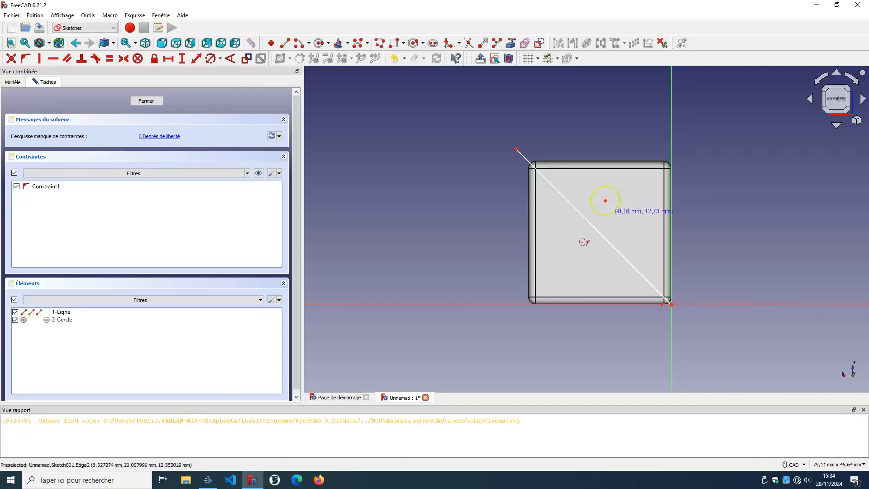
pyautogui.click(562, 250)
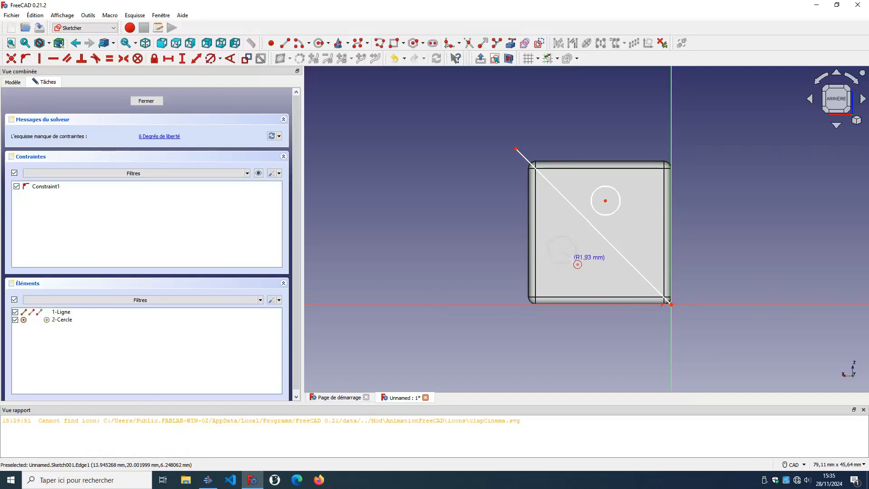
pyautogui.click(574, 264)
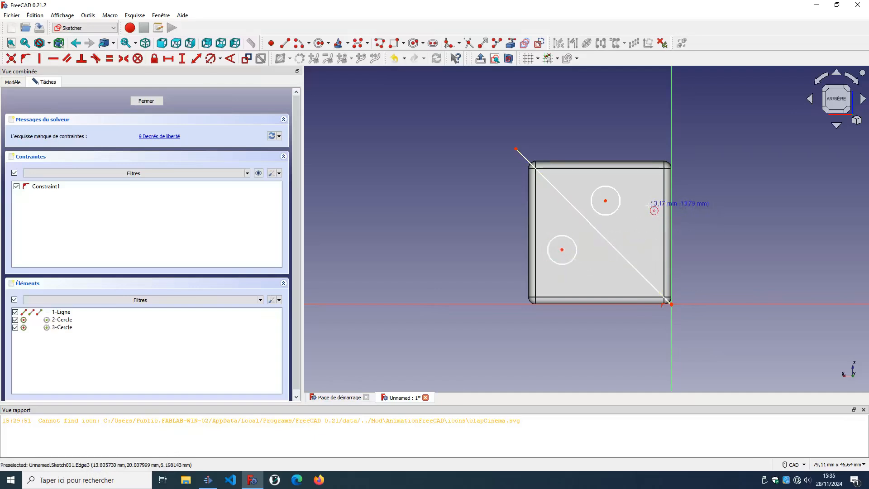
# Constrain the centre points of both circles onto the diagonal line with point-on-object constraints.
pyautogui.click(606, 202)
pyautogui.click(607, 243)
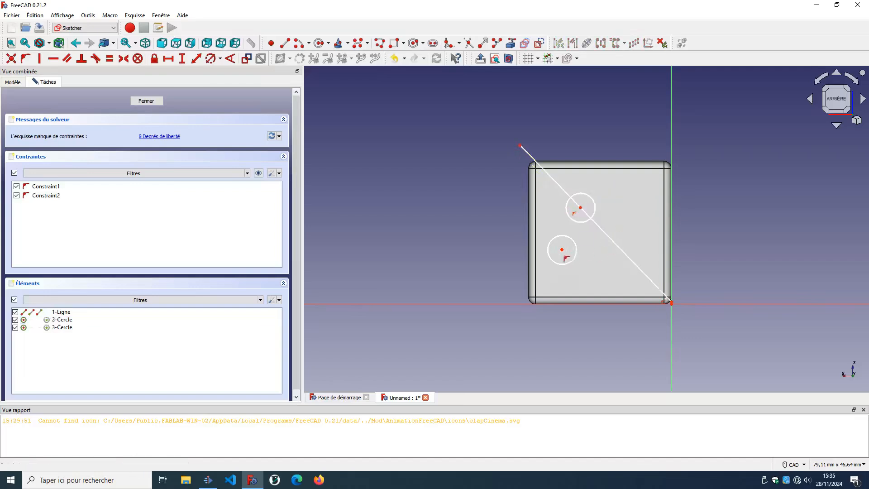
pyautogui.click(561, 251)
pyautogui.click(609, 241)
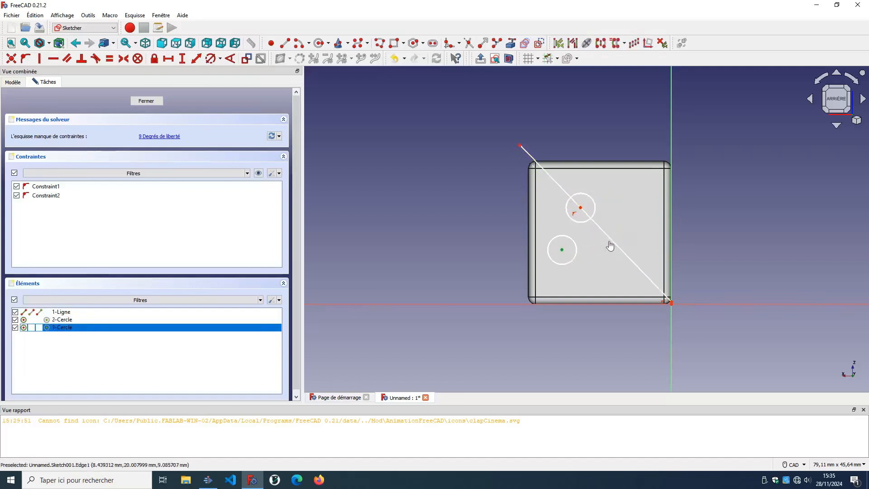
pyautogui.click(561, 250)
pyautogui.click(612, 242)
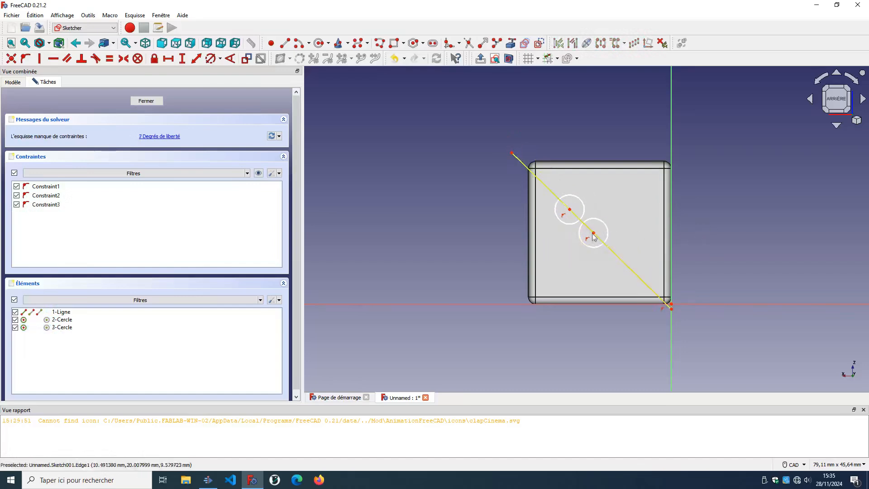
# Spread the two circles apart along the diagonal line and adjust the line's upper endpoint to keep it through the face's corner.
pyautogui.moveTo(593, 236); pyautogui.dragTo(620, 256)
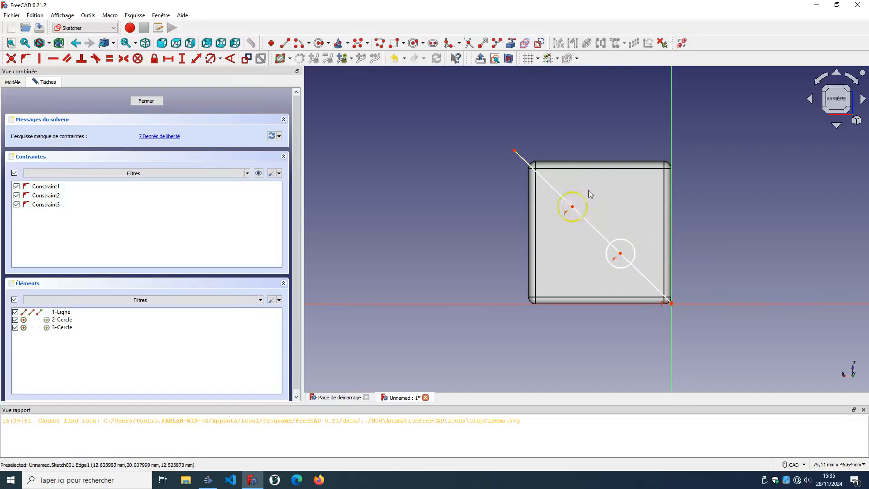
pyautogui.moveTo(572, 210); pyautogui.dragTo(581, 214)
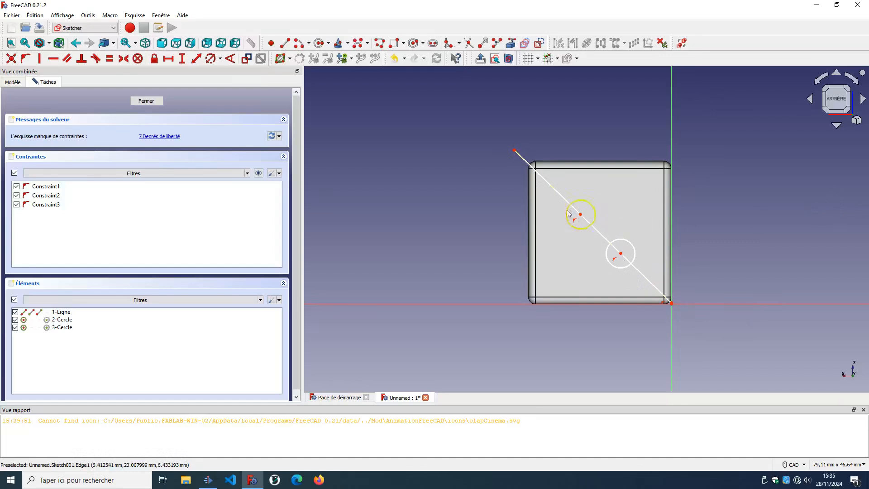
pyautogui.moveTo(514, 152); pyautogui.dragTo(516, 149)
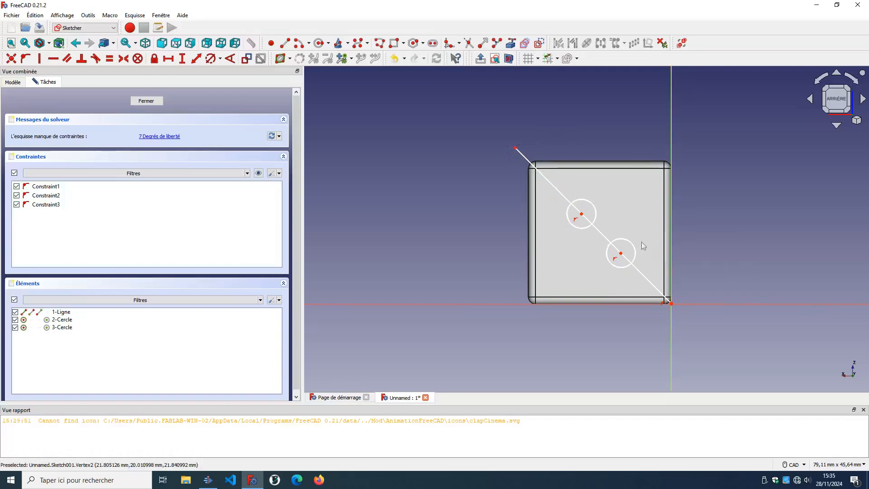
pyautogui.moveTo(580, 218); pyautogui.dragTo(577, 215)
# Try spacing the two circles farther apart along the diagonal, and undo both moves.
pyautogui.moveTo(621, 254); pyautogui.dragTo(630, 260)
pyautogui.moveTo(580, 215); pyautogui.dragTo(576, 210)
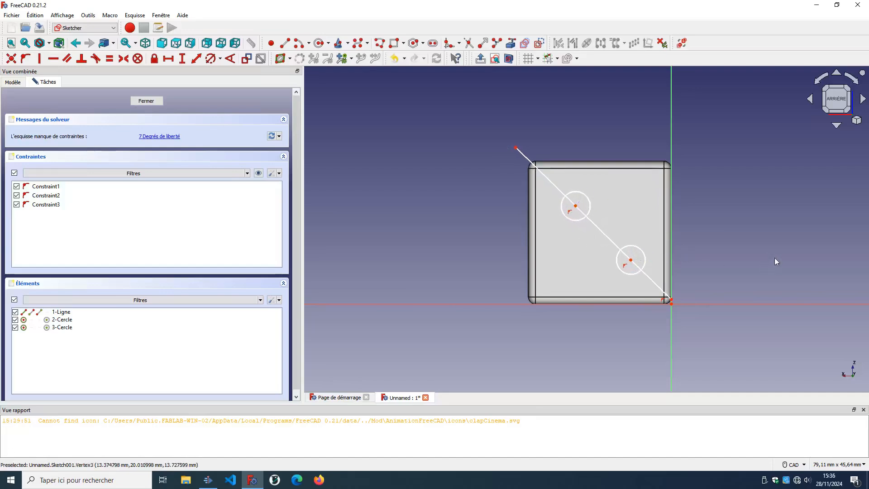
pyautogui.hotkey('ctrl', 'z')
pyautogui.hotkey('ctrl', 'z')
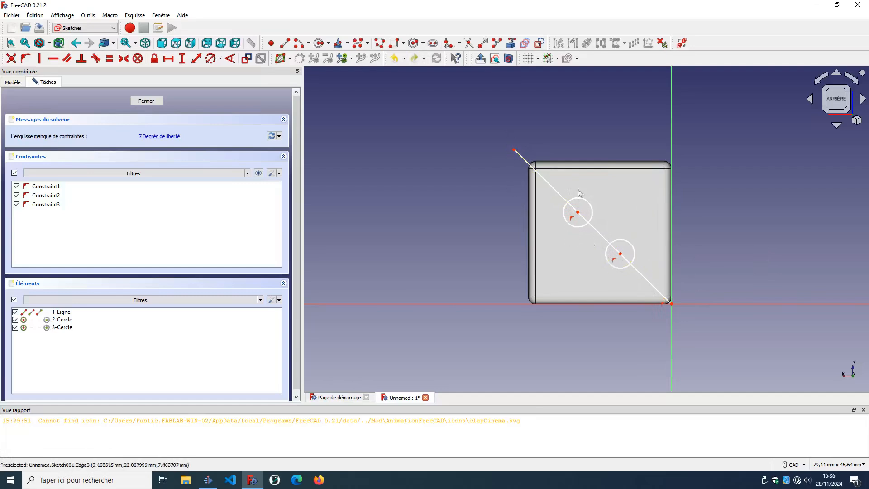
# Bring the two circles slightly closer together along the diagonal and move the line's lower endpoint back onto the sketch origin.
pyautogui.moveTo(577, 212); pyautogui.dragTo(581, 215)
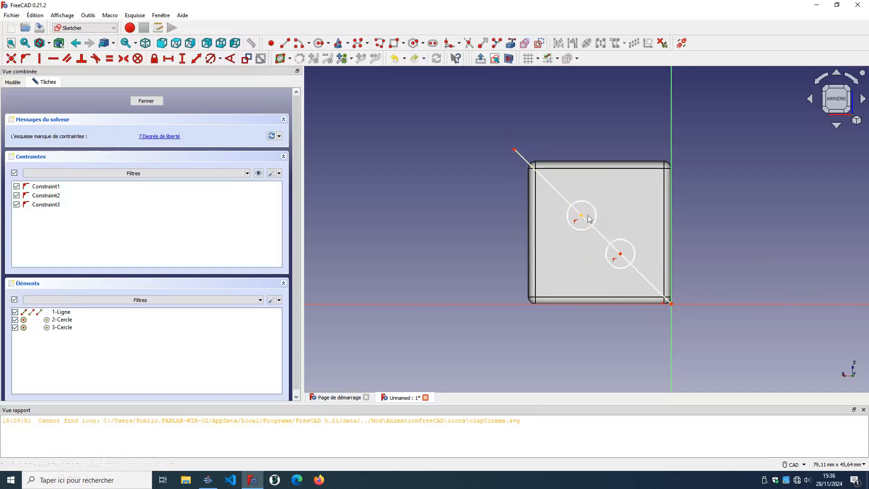
pyautogui.moveTo(622, 257); pyautogui.dragTo(616, 248)
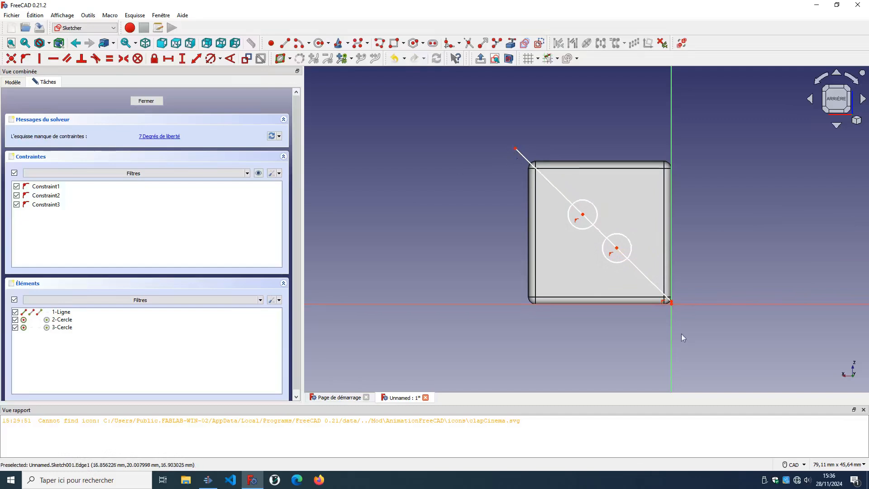
pyautogui.moveTo(670, 301); pyautogui.dragTo(671, 304)
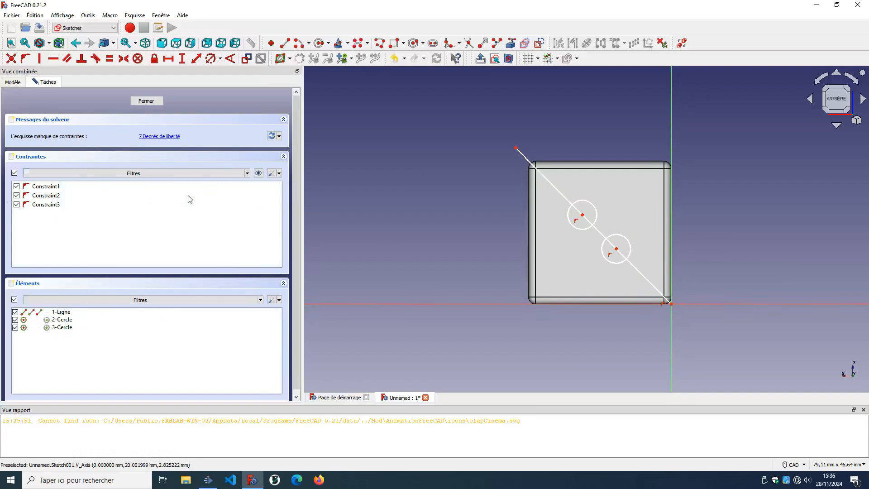
# Try deleting the diagonal line from the sketch, and undo the deletion.
pyautogui.click(69, 313)
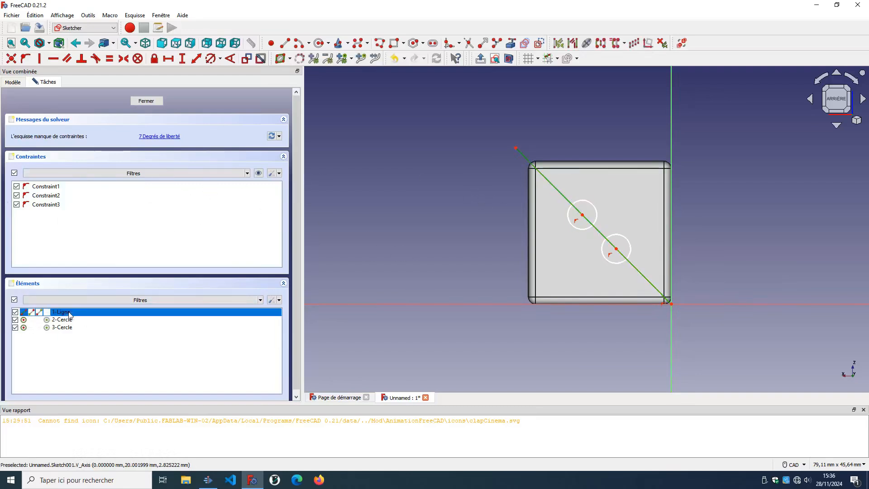
pyautogui.press('Delete')
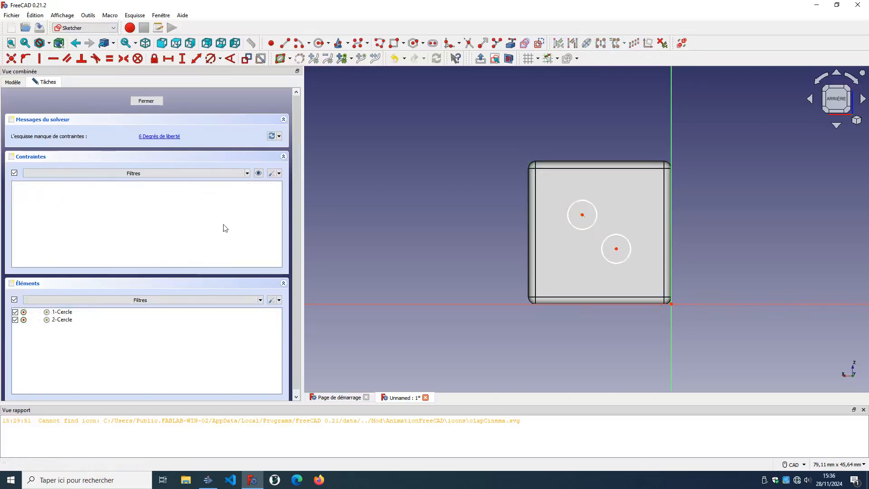
pyautogui.hotkey('ctrl', 'z')
# Fine-tune the position of the lower circle along the diagonal so both circles sit evenly about the face's centre.
pyautogui.moveTo(615, 247); pyautogui.dragTo(616, 251)
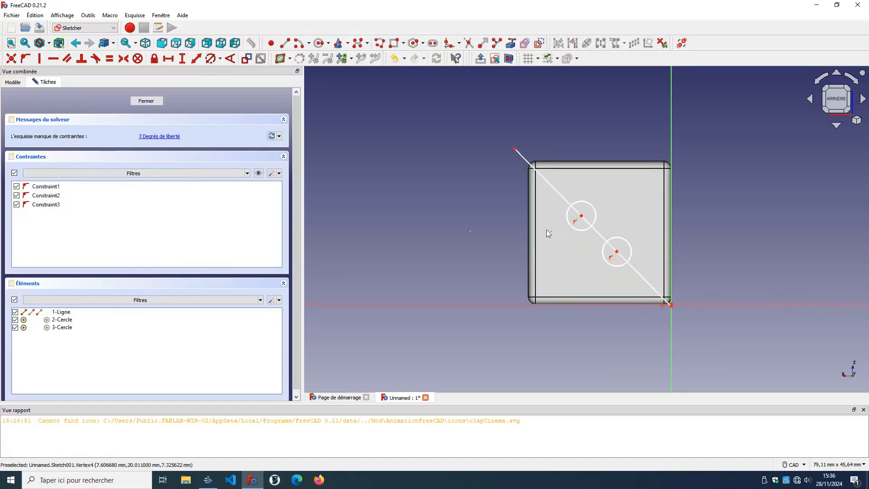
pyautogui.moveTo(616, 251); pyautogui.dragTo(616, 248)
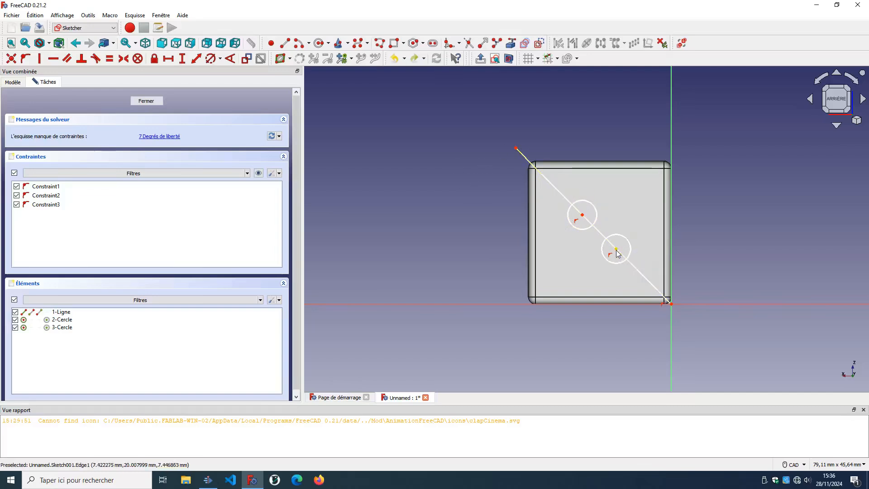
pyautogui.moveTo(616, 250); pyautogui.dragTo(619, 252)
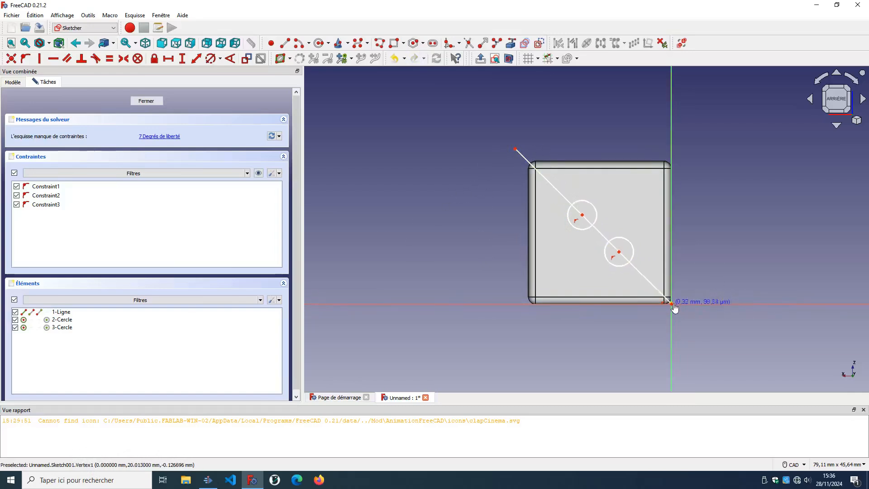
# Delete the diagonal helper line, keeping only the two circles, and close the sketch.
pyautogui.click(516, 153)
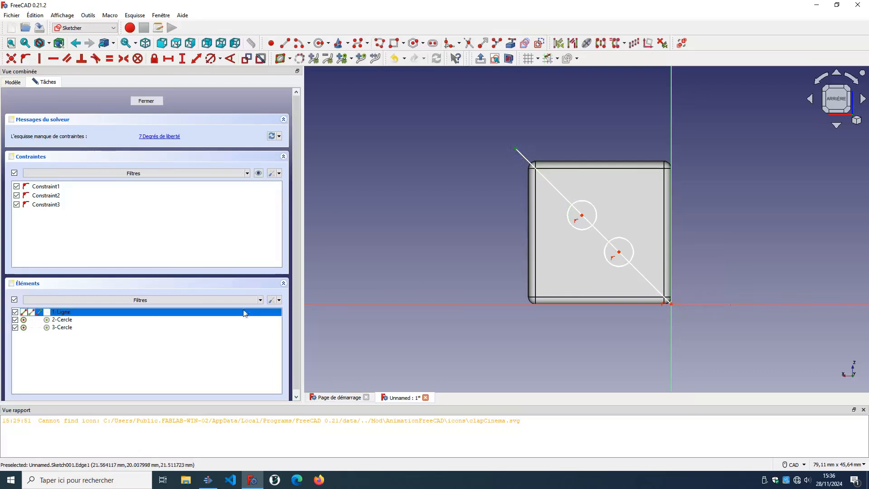
pyautogui.click(64, 312)
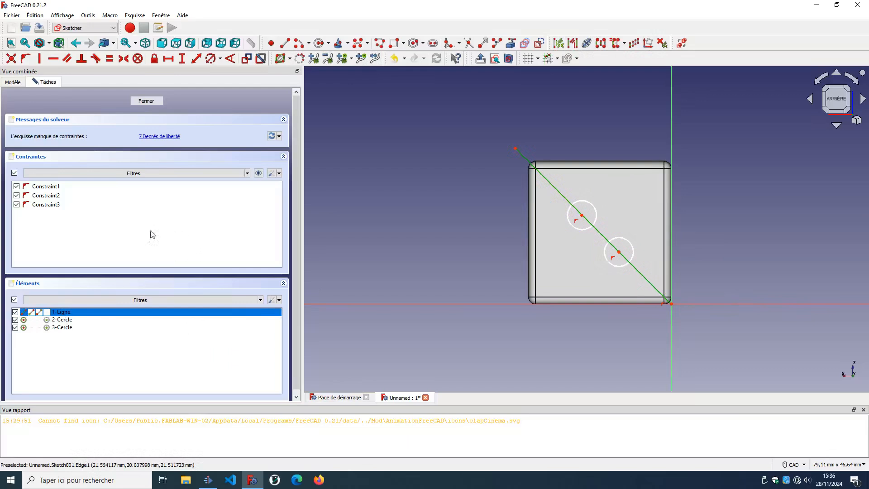
pyautogui.press('Delete')
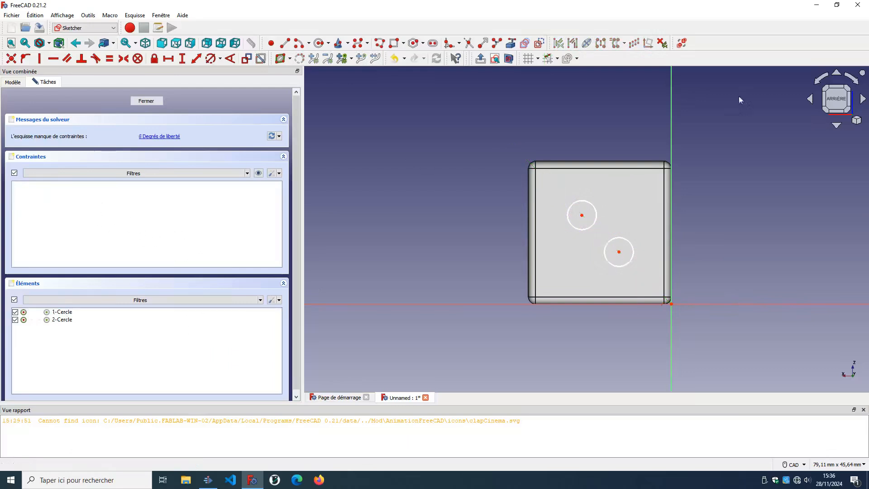
pyautogui.click(155, 100)
# In the Part workbench, extrude the two-circle sketch as a solid, 0 mm along the normal and 2 mm in the opposite direction.
pyautogui.click(86, 28)
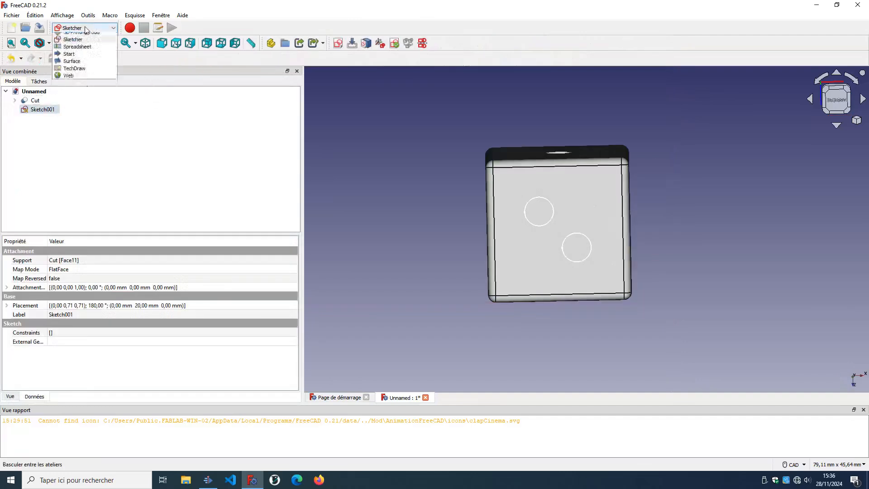
pyautogui.click(70, 92)
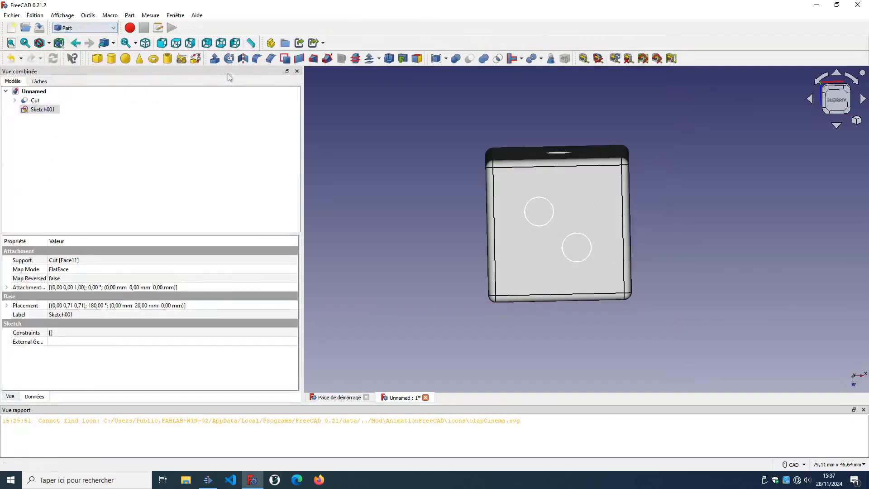
pyautogui.click(41, 109)
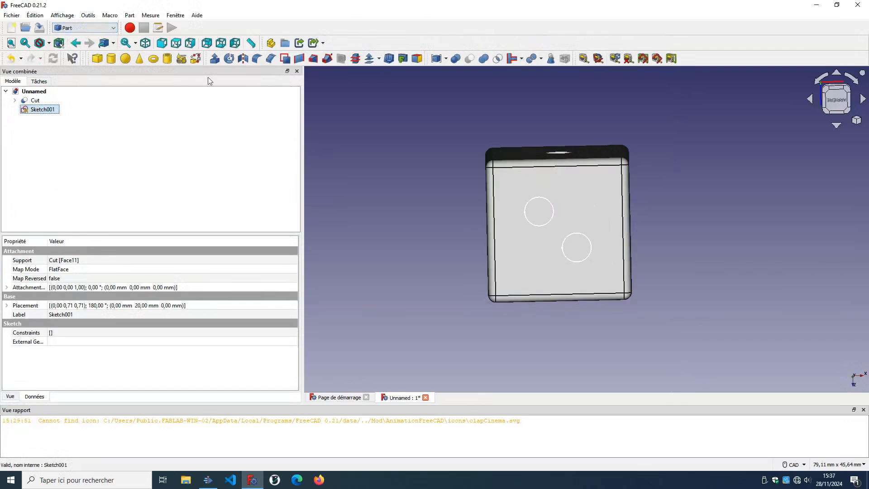
pyautogui.click(215, 59)
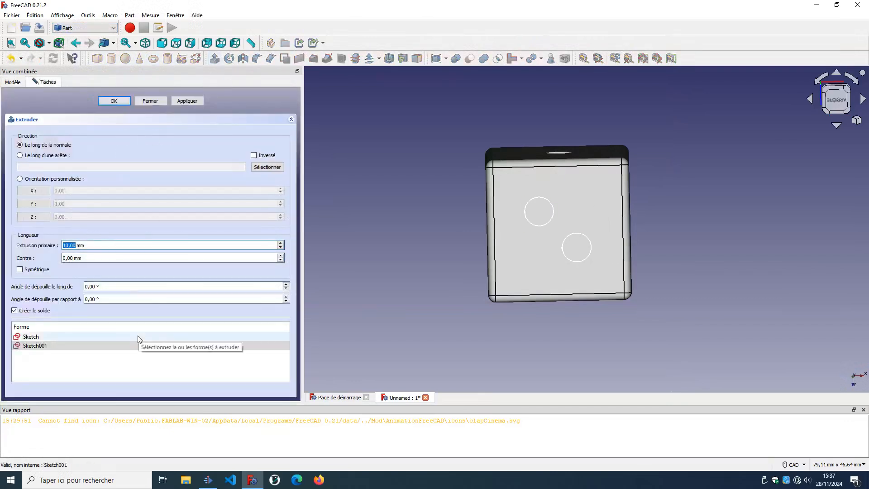
pyautogui.click(64, 257)
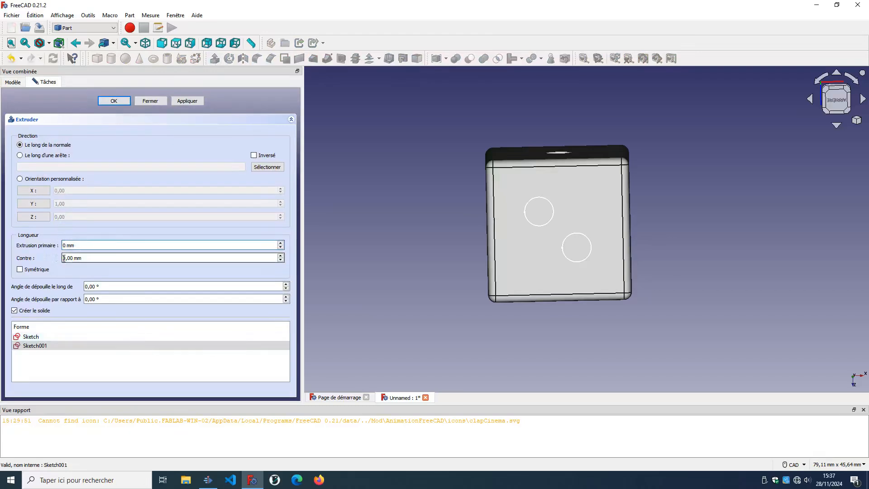
pyautogui.press('Delete')
pyautogui.write('2')
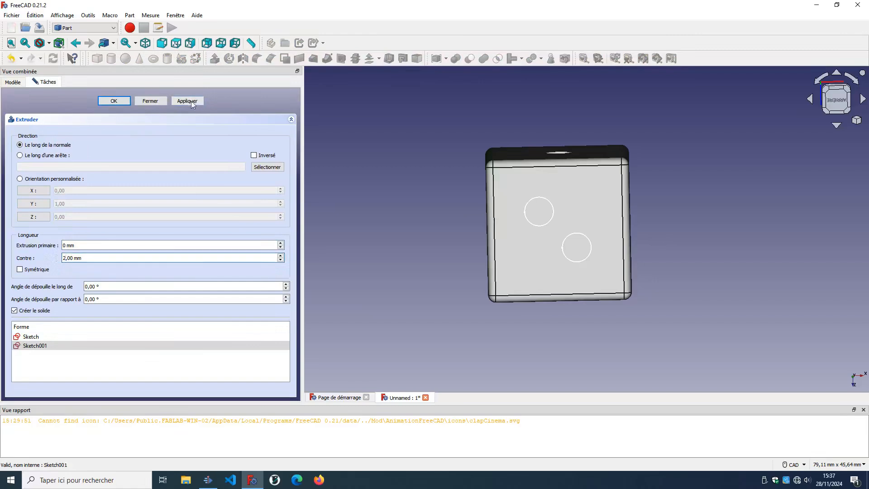
pyautogui.click(115, 103)
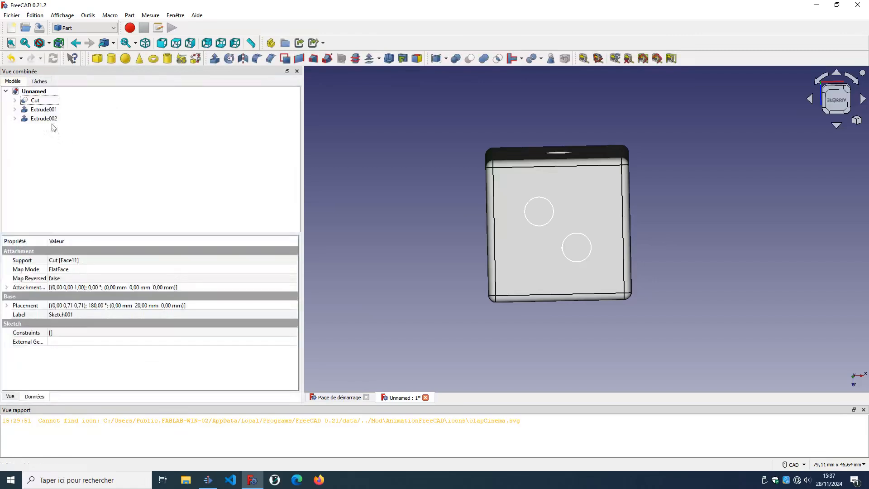
# Cut the Extrude001 cylinders out of the die body with a Boolean cut to form the two pips.
pyautogui.click(42, 101)
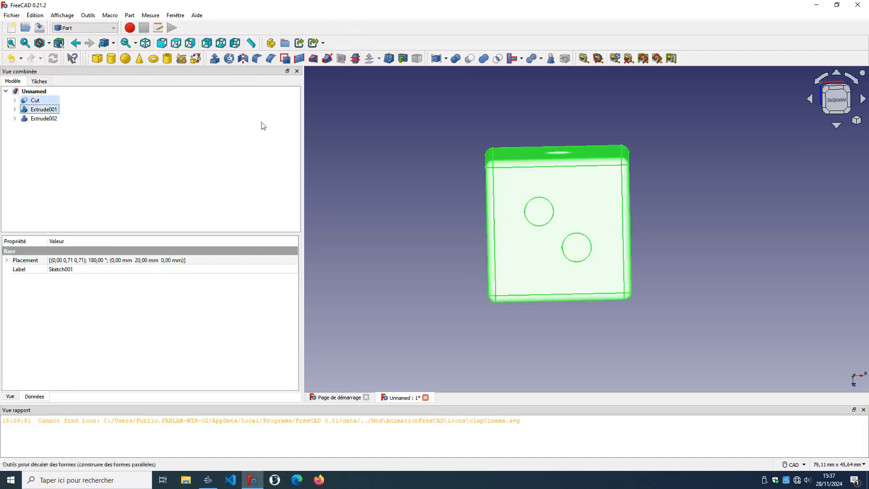
pyautogui.click(134, 189)
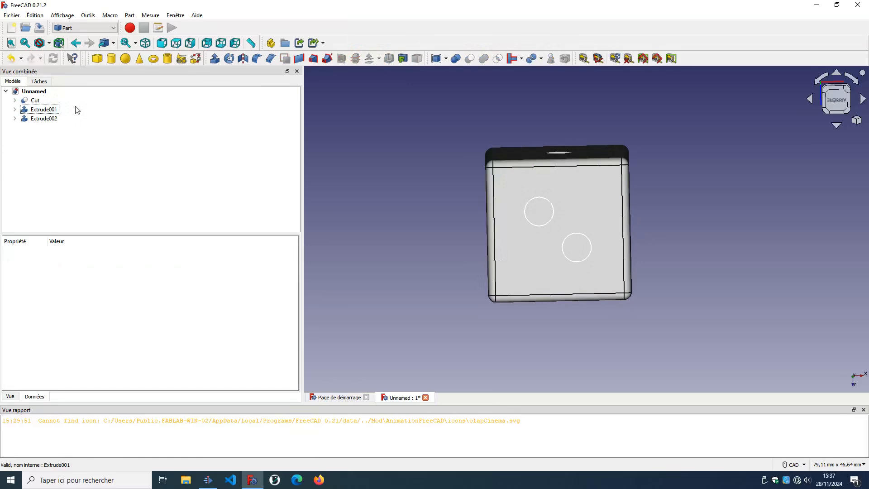
pyautogui.click(36, 101)
pyautogui.keyDown('ctrl'); pyautogui.click(42, 111); pyautogui.keyUp('ctrl')
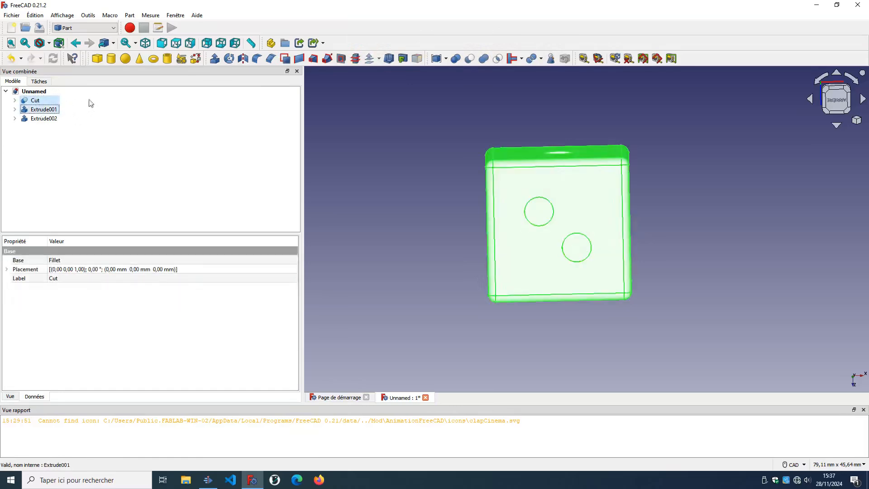
pyautogui.click(472, 61)
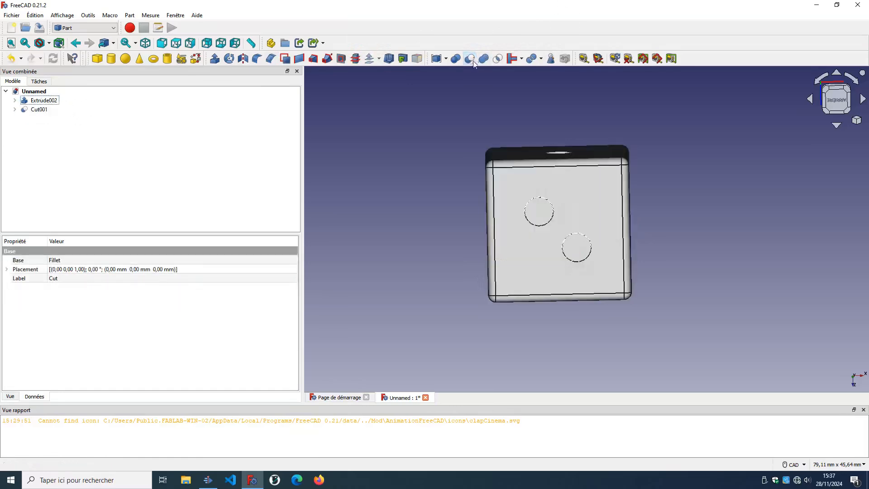
# Delete the duplicate extrusion Extrude002 that fills the pips, and switch to the Sketcher workbench.
pyautogui.click(42, 100)
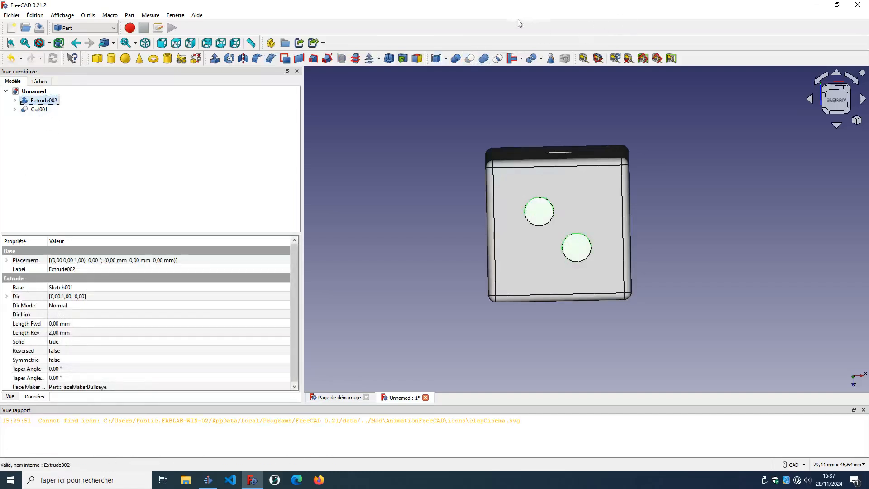
pyautogui.press('Delete')
pyautogui.moveTo(631, 287); pyautogui.dragTo(618, 272, button='middle')
pyautogui.click(85, 27)
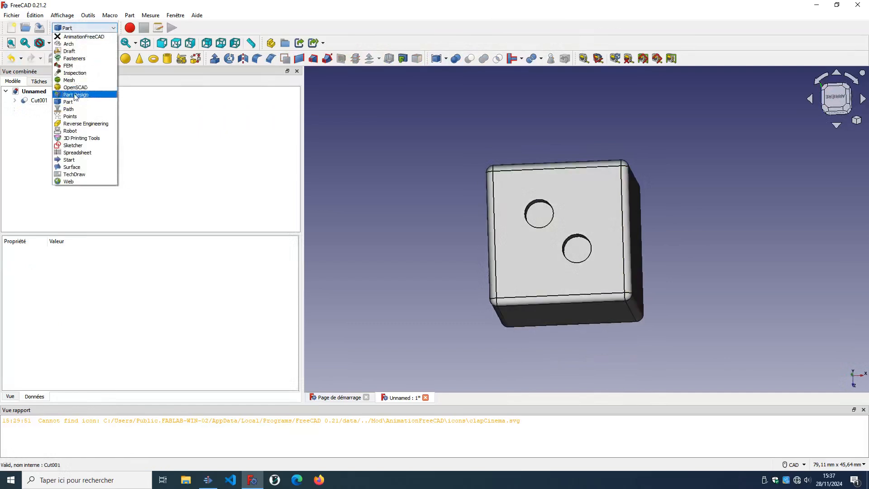
pyautogui.click(72, 146)
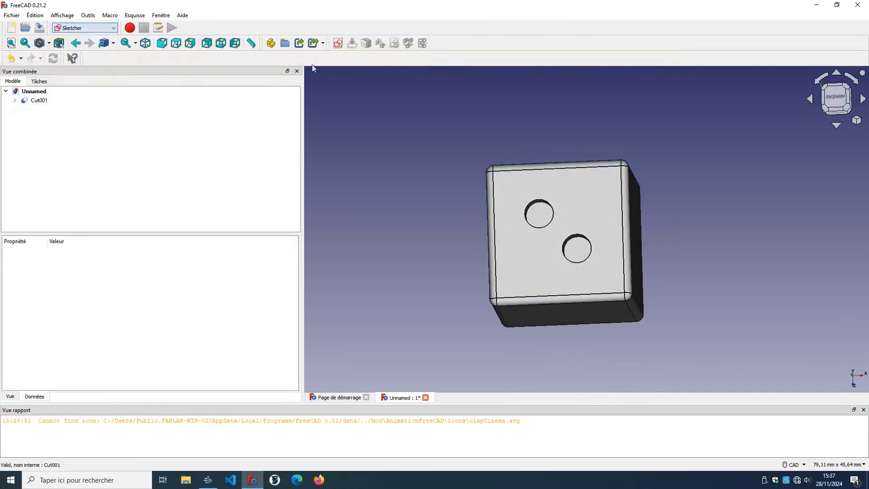
# Create a new sketch in the top orientation without selecting a face, and close it empty.
pyautogui.click(338, 45)
pyautogui.click(424, 275)
pyautogui.moveTo(370, 245)
pyautogui.mouseDown(button='middle')
pyautogui.moveTo(438, 247)
pyautogui.moveTo(402, 196)
pyautogui.mouseUp(button='middle')
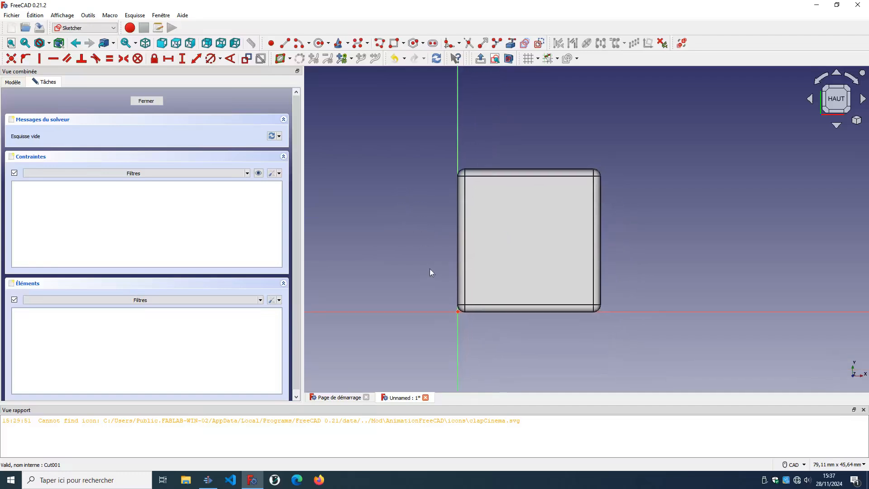
pyautogui.click(138, 101)
# Create a new sketch attached to the blank upper (+Z) face of the die, adjacent to the two-pip face.
pyautogui.moveTo(501, 283)
pyautogui.mouseDown(button='middle')
pyautogui.moveTo(495, 196)
pyautogui.moveTo(535, 336)
pyautogui.mouseUp(button='middle')
pyautogui.click(536, 336)
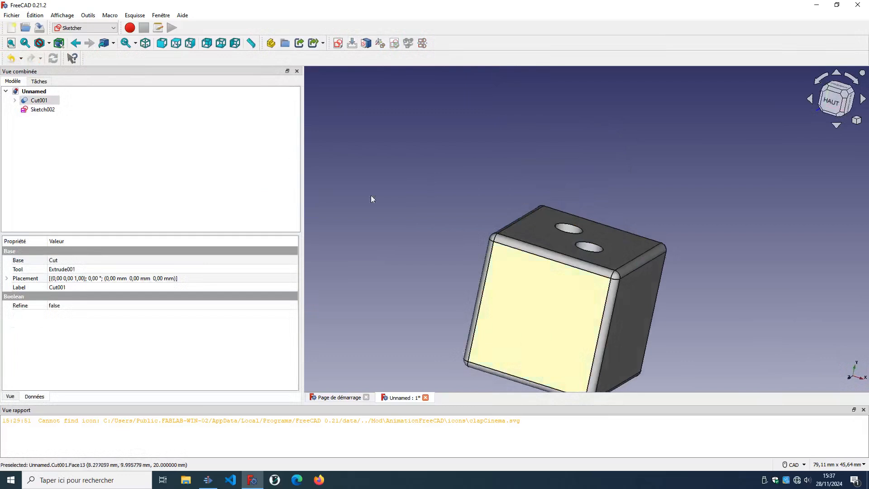
pyautogui.click(337, 43)
pyautogui.click(470, 251)
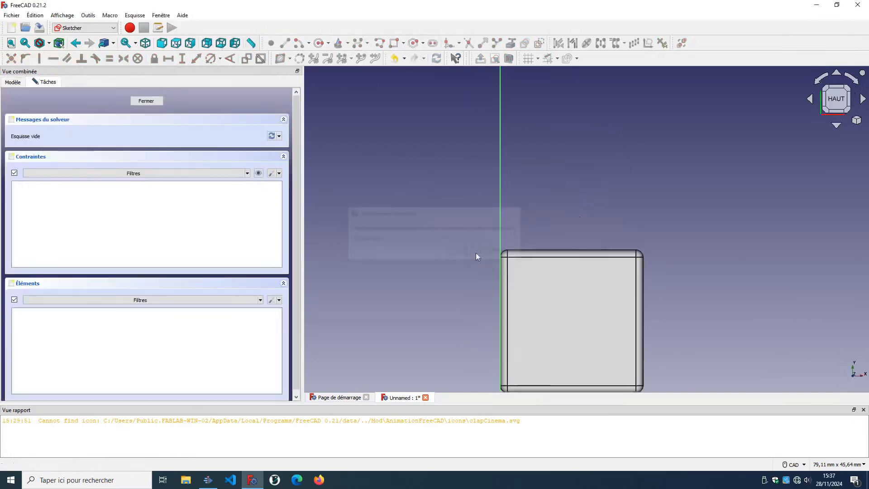
# Draw a diagonal line across the face, from just beyond the origin corner to beyond the opposite corner.
pyautogui.click(284, 43)
pyautogui.click(446, 326)
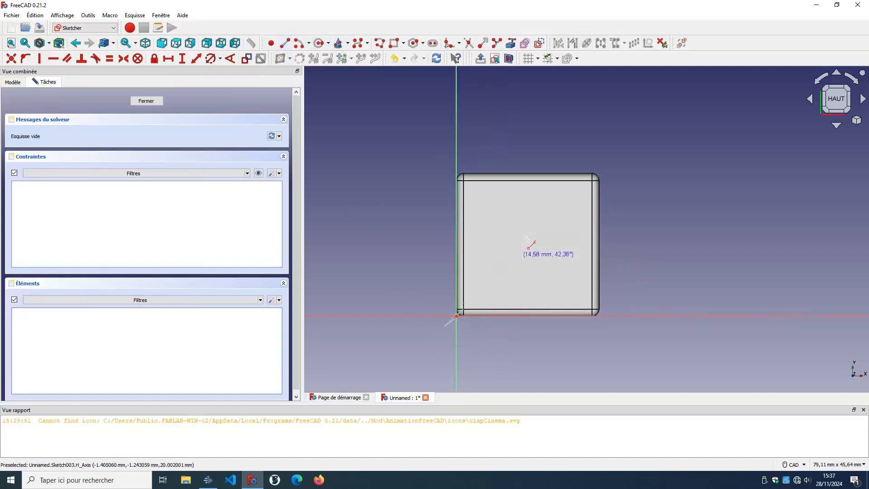
pyautogui.click(618, 156)
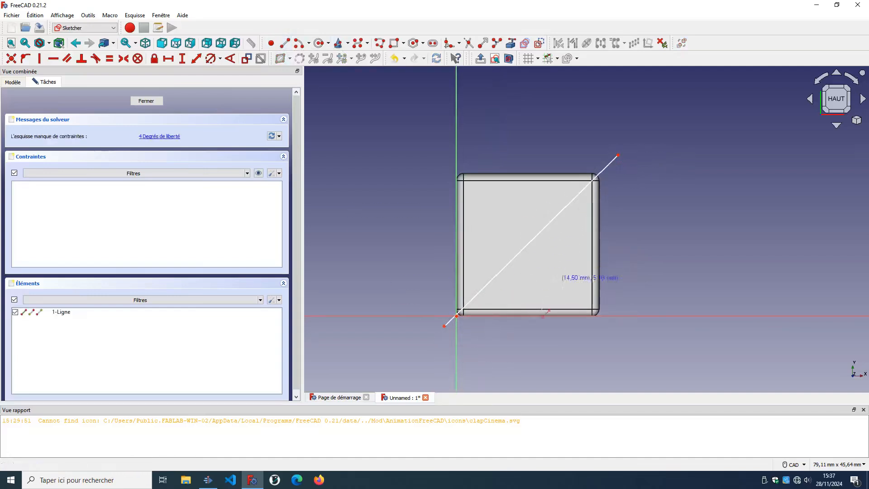
# Constrain the diagonal line's lower end onto the vertical axis and move that end to the origin.
pyautogui.rightClick(400, 278)
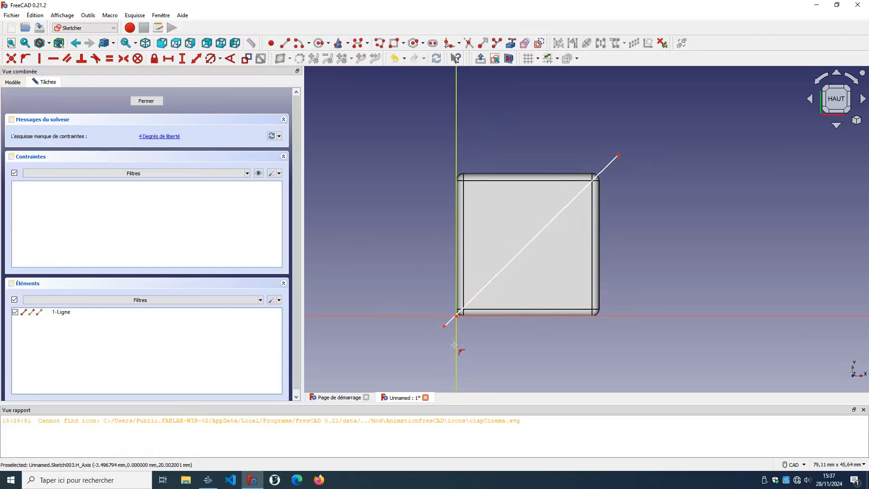
pyautogui.click(444, 326)
pyautogui.click(456, 342)
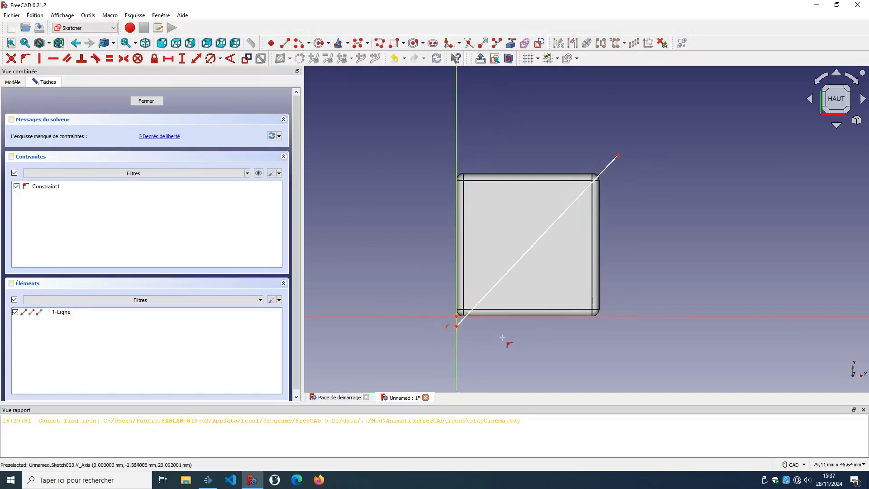
pyautogui.moveTo(455, 331); pyautogui.dragTo(456, 316)
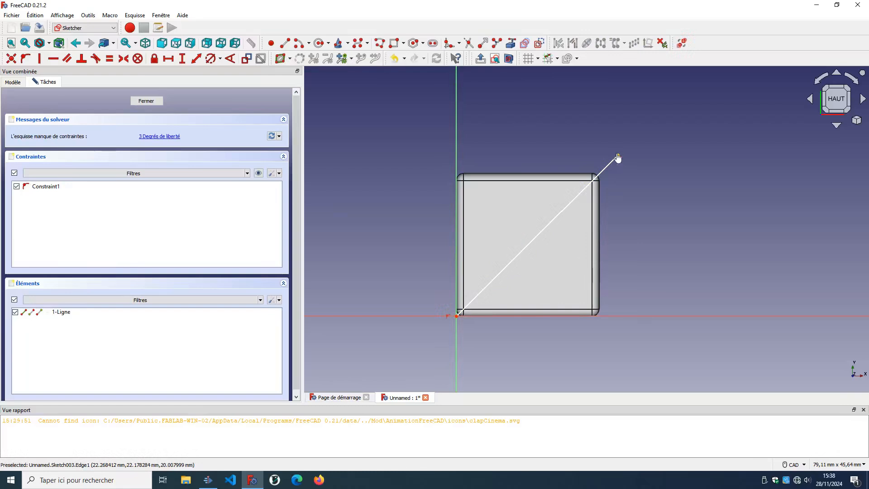
pyautogui.moveTo(617, 157); pyautogui.dragTo(617, 156)
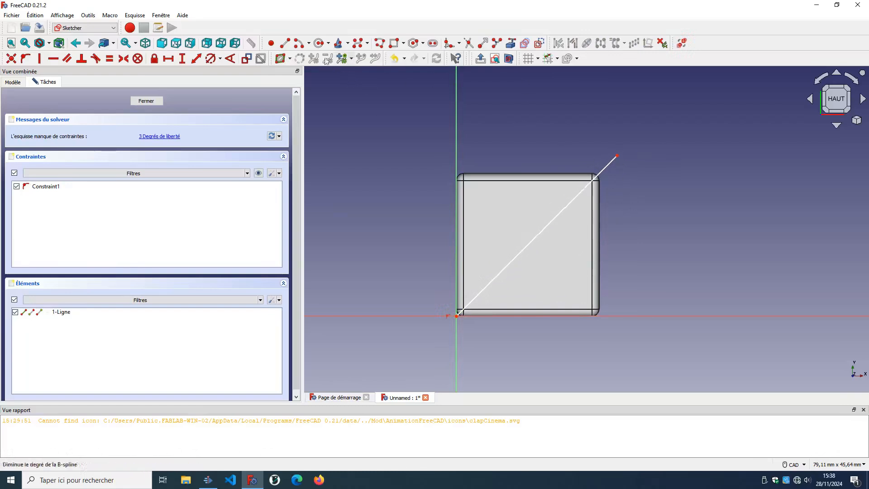
# Draw three similar-sized circles for the pips on the upper-left half of the face, beside the diagonal line.
pyautogui.click(318, 43)
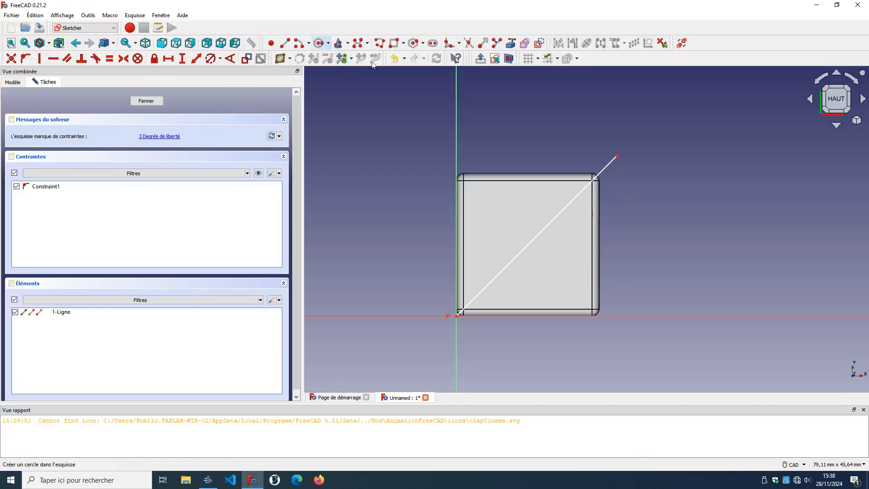
pyautogui.click(506, 212)
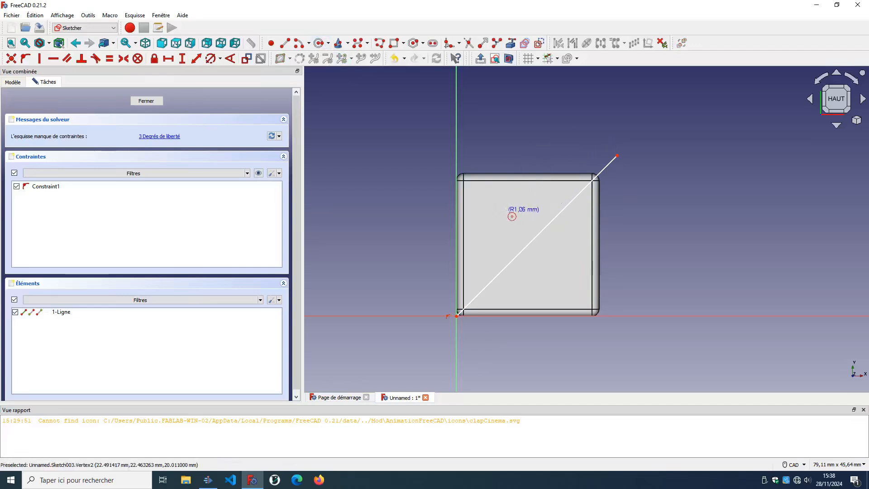
pyautogui.click(512, 213)
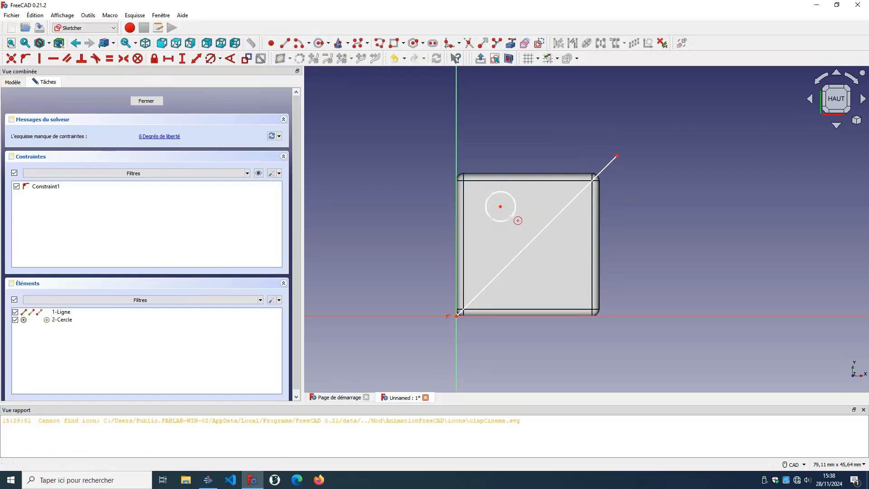
pyautogui.click(486, 238)
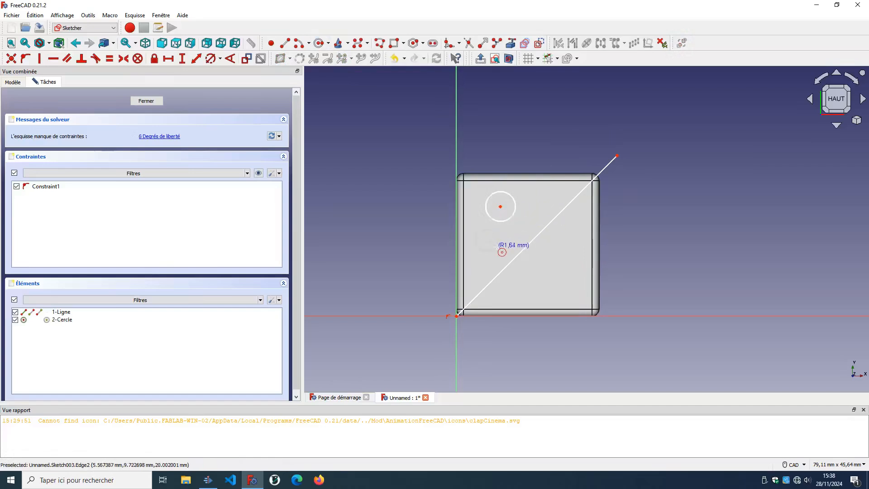
pyautogui.click(497, 248)
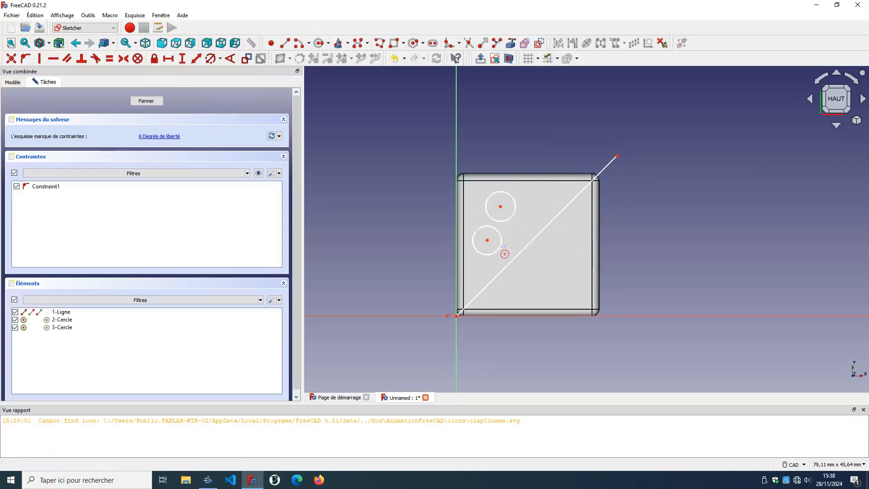
pyautogui.click(530, 215)
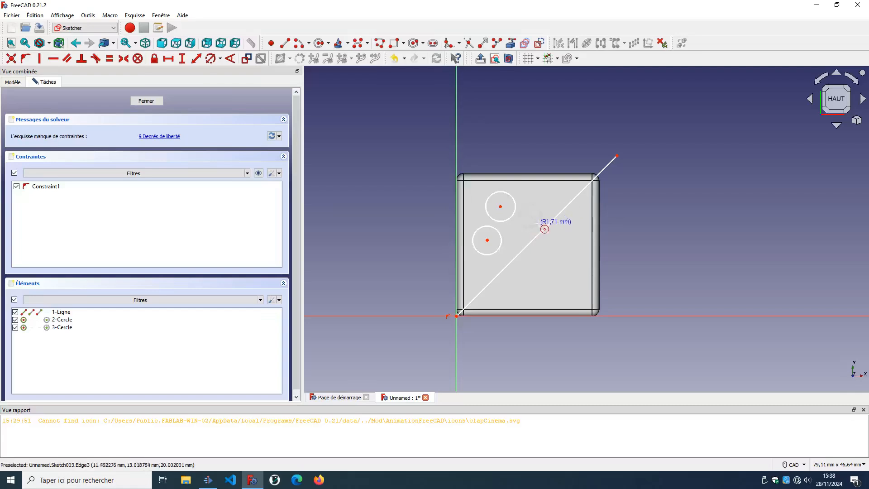
pyautogui.click(546, 230)
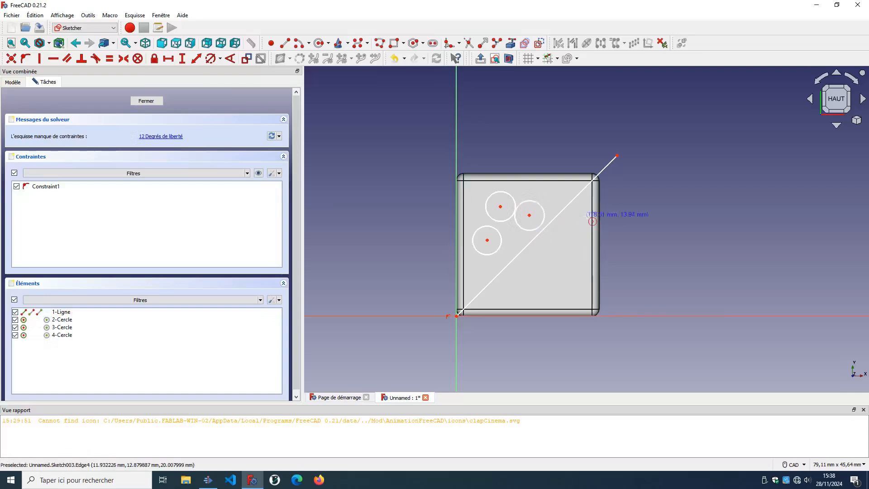
# Constrain the centres of all three circles onto the diagonal line with point-on-object constraints.
pyautogui.click(529, 215)
pyautogui.click(543, 229)
pyautogui.click(500, 206)
pyautogui.click(525, 246)
pyautogui.click(493, 247)
pyautogui.click(498, 262)
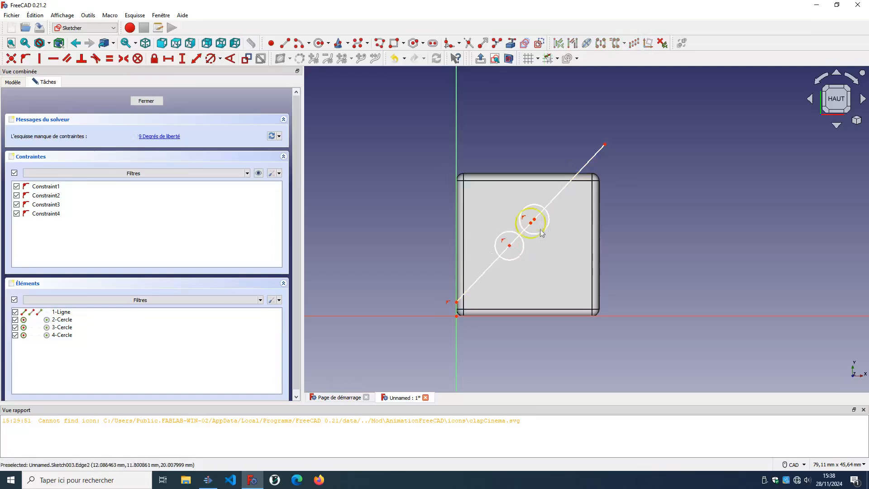
# Reposition both ends of the line so it runs from the origin through the opposite corner of the face.
pyautogui.moveTo(456, 301); pyautogui.dragTo(461, 319)
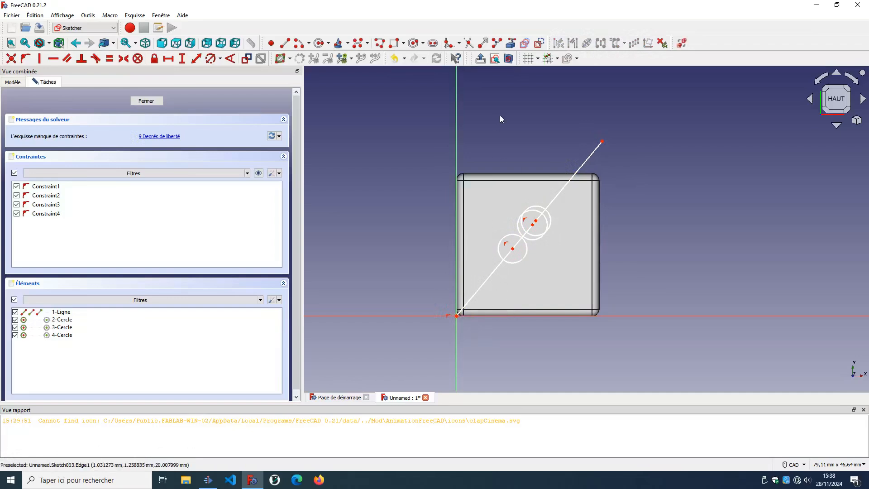
pyautogui.moveTo(601, 141); pyautogui.dragTo(616, 160)
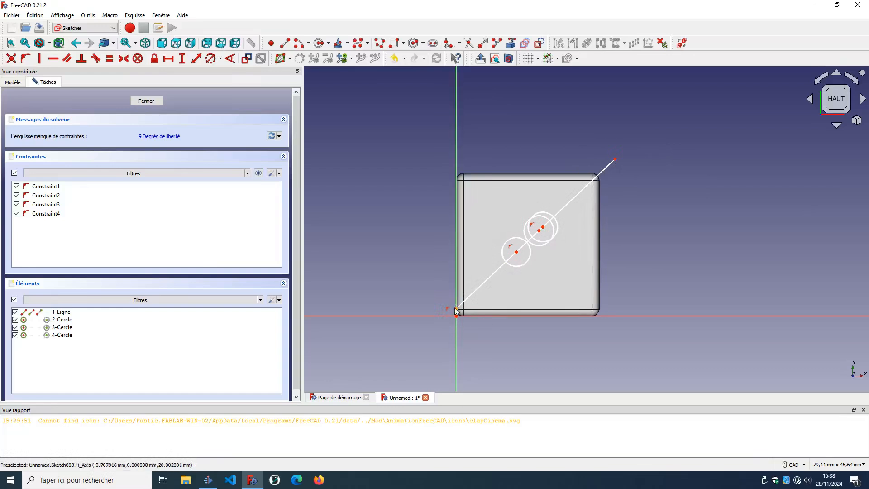
pyautogui.moveTo(457, 315); pyautogui.dragTo(456, 316)
pyautogui.moveTo(612, 157); pyautogui.dragTo(613, 161)
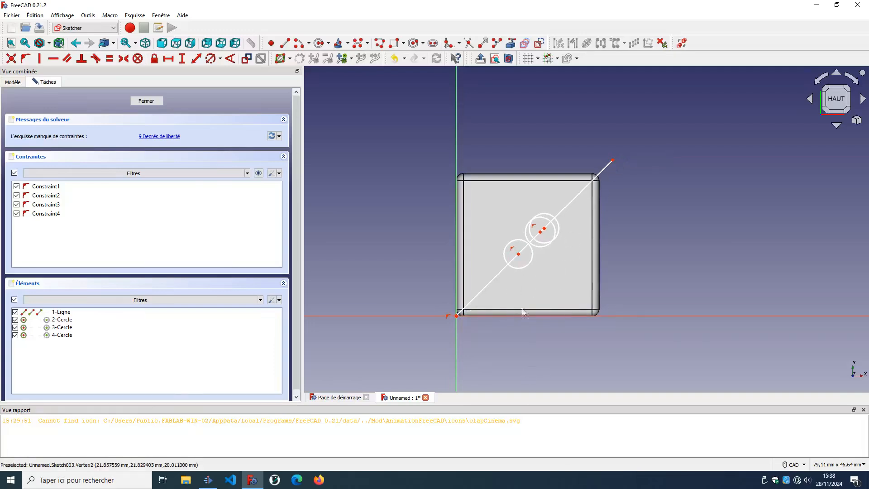
# Spread the three circles apart along the diagonal line so that they no longer overlap.
pyautogui.moveTo(517, 256); pyautogui.dragTo(501, 271)
pyautogui.moveTo(540, 231); pyautogui.dragTo(557, 221)
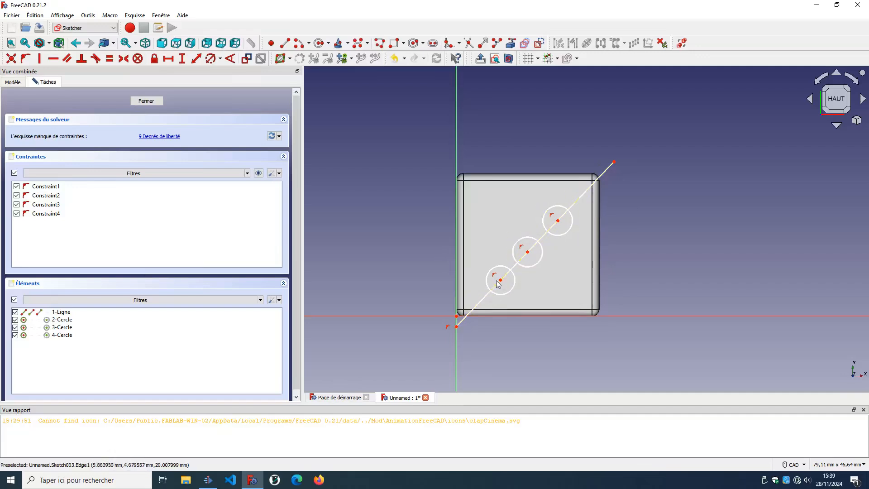
pyautogui.moveTo(500, 281); pyautogui.dragTo(501, 287)
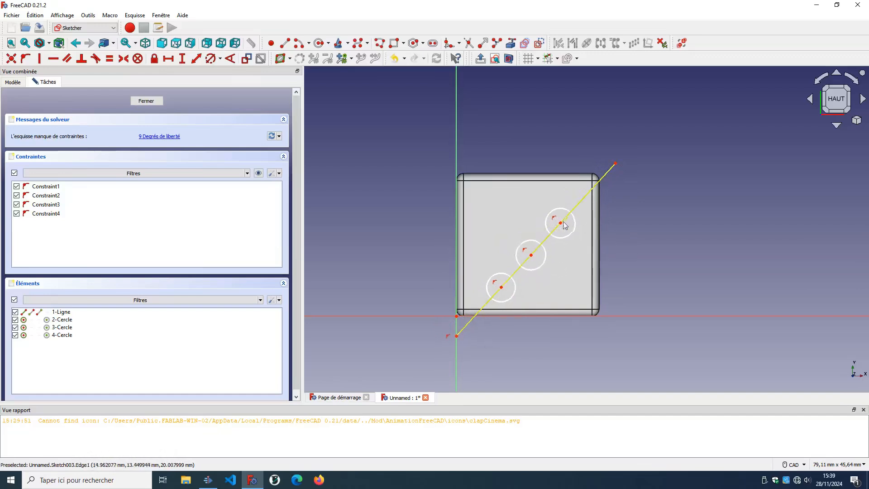
pyautogui.moveTo(562, 226); pyautogui.dragTo(563, 227)
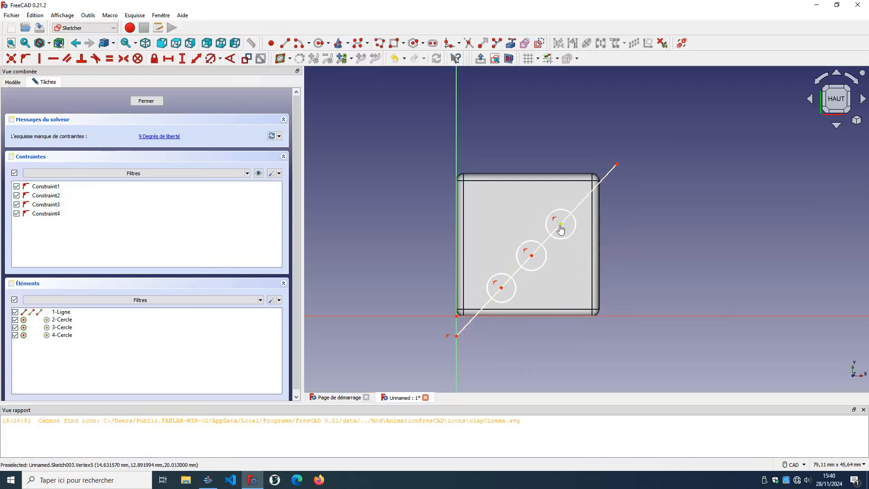
pyautogui.moveTo(563, 227); pyautogui.dragTo(563, 222)
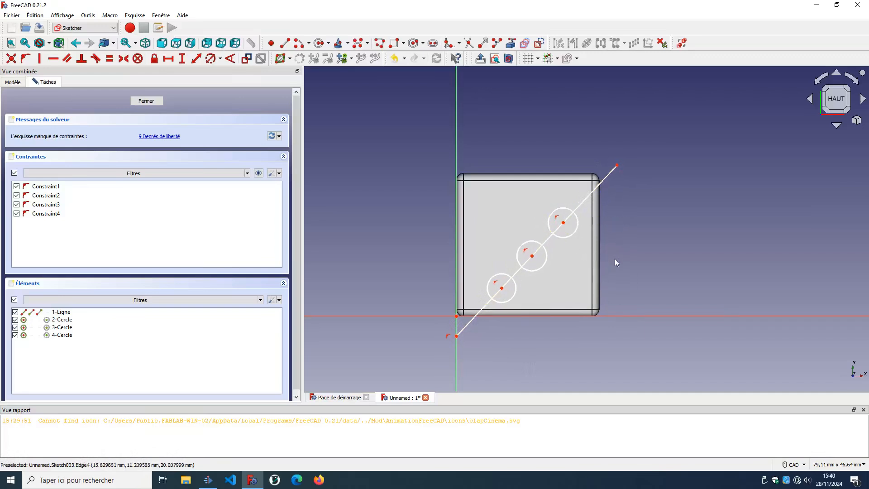
# Realign the line with the origin and the opposite corner, nudging the two outer circles along it.
pyautogui.moveTo(457, 336); pyautogui.dragTo(460, 319)
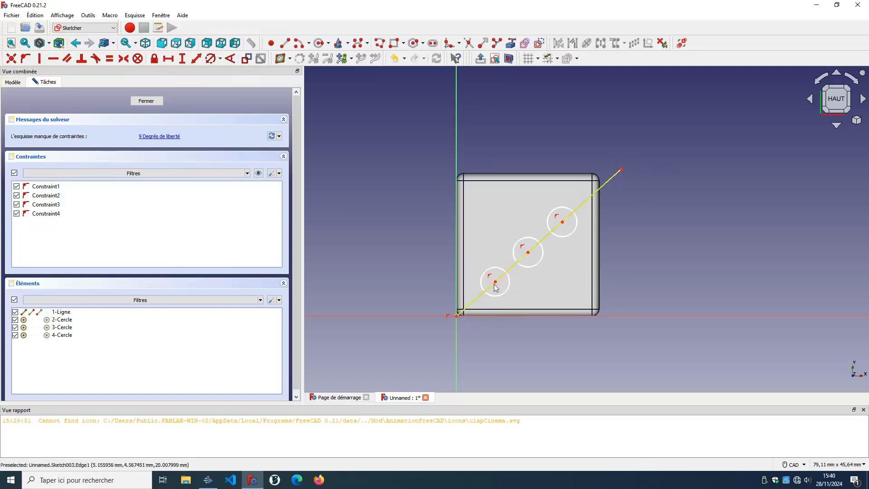
pyautogui.moveTo(496, 282); pyautogui.dragTo(499, 280)
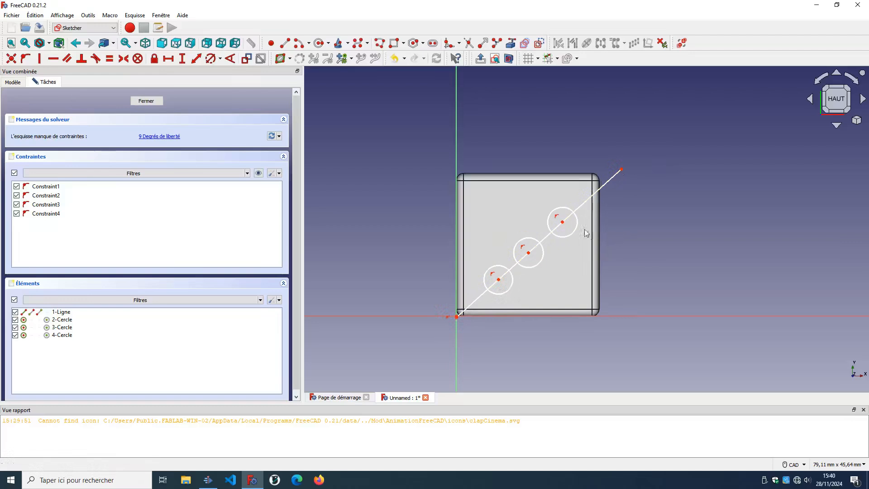
pyautogui.moveTo(563, 223); pyautogui.dragTo(561, 226)
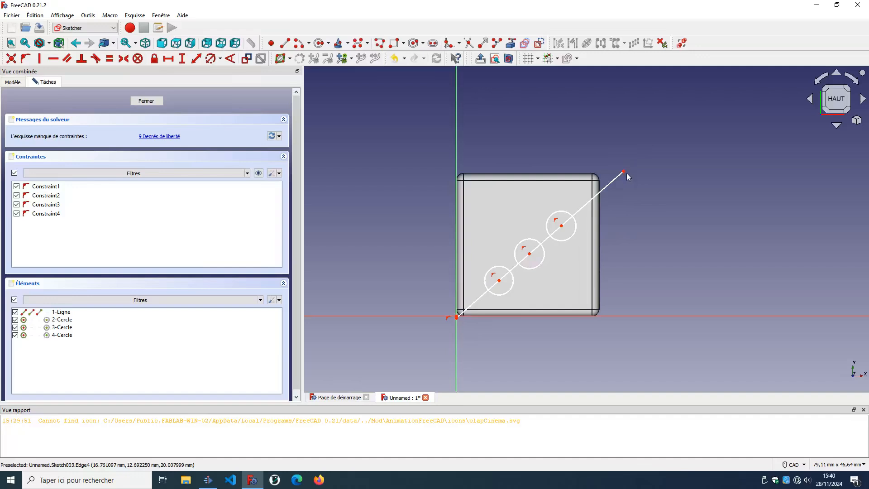
pyautogui.moveTo(623, 173); pyautogui.dragTo(610, 161)
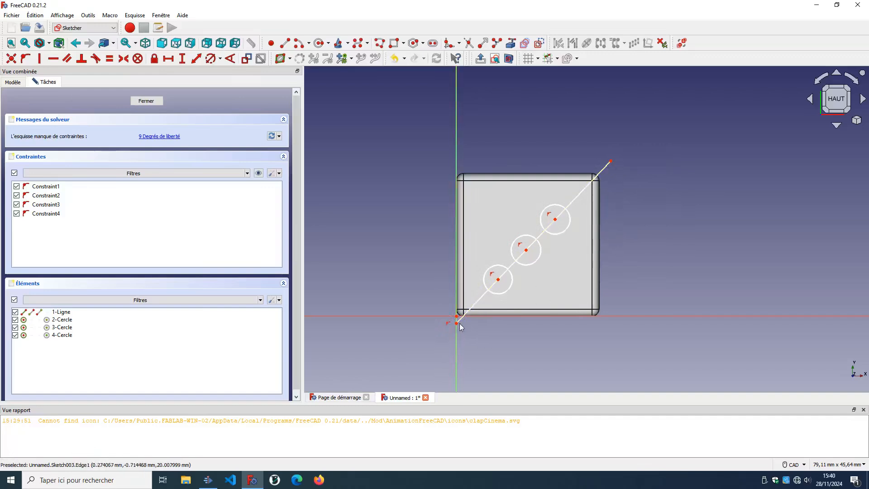
pyautogui.moveTo(457, 322); pyautogui.dragTo(456, 316)
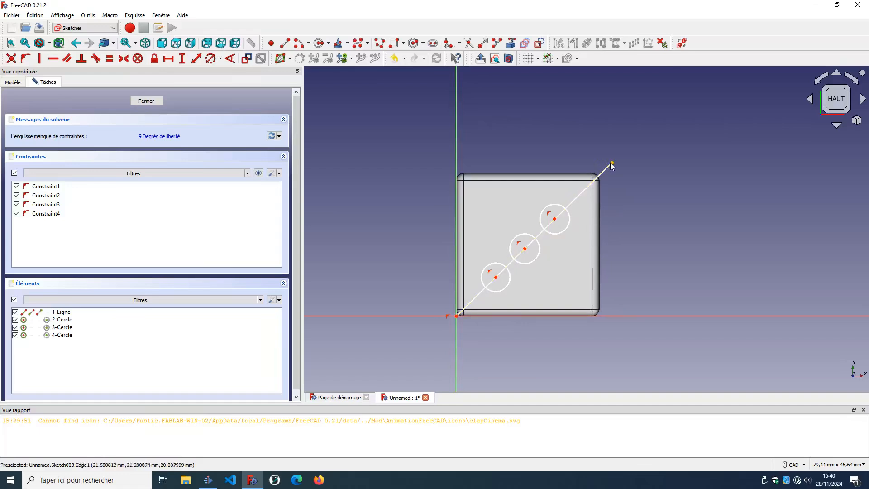
pyautogui.moveTo(611, 167); pyautogui.dragTo(611, 166)
pyautogui.moveTo(609, 163); pyautogui.dragTo(609, 165)
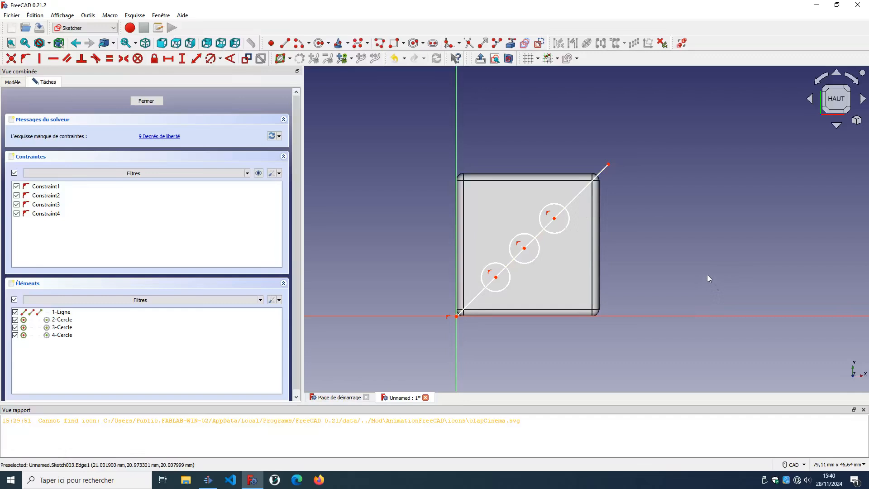
# Shift the three circles to even spacing around the face centre and readjust both ends of the diagonal line.
pyautogui.moveTo(554, 220); pyautogui.dragTo(556, 214)
pyautogui.moveTo(524, 251); pyautogui.dragTo(528, 243)
pyautogui.moveTo(495, 277); pyautogui.dragTo(501, 273)
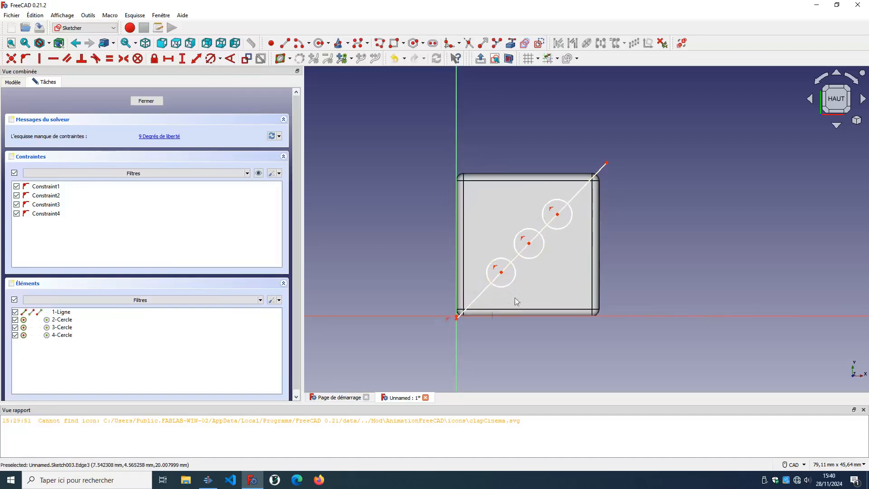
pyautogui.moveTo(455, 318); pyautogui.dragTo(456, 316)
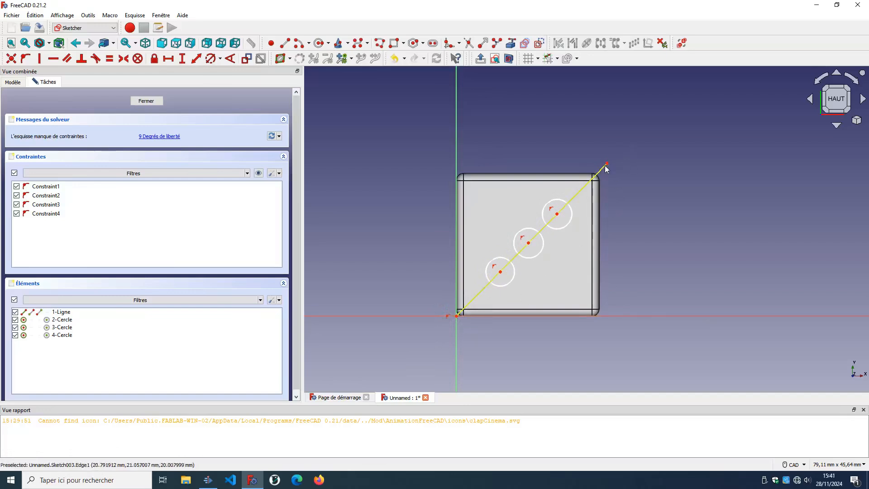
pyautogui.moveTo(607, 168); pyautogui.dragTo(607, 171)
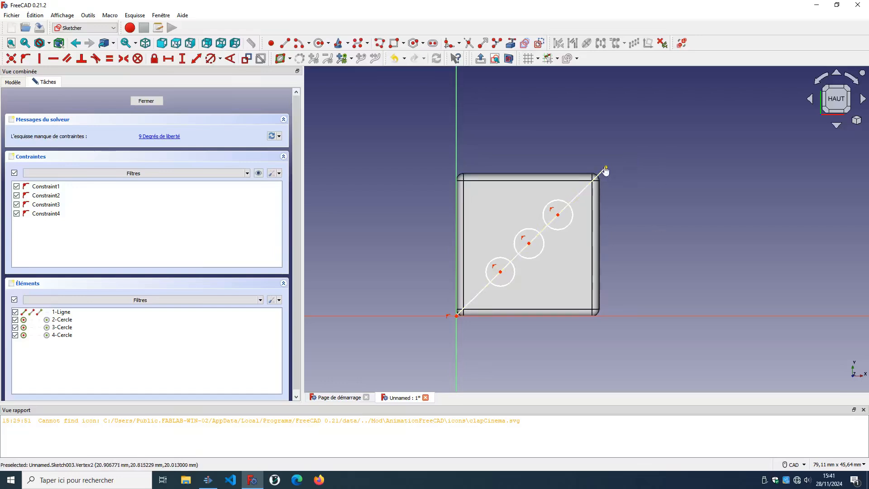
pyautogui.moveTo(605, 169); pyautogui.dragTo(608, 172)
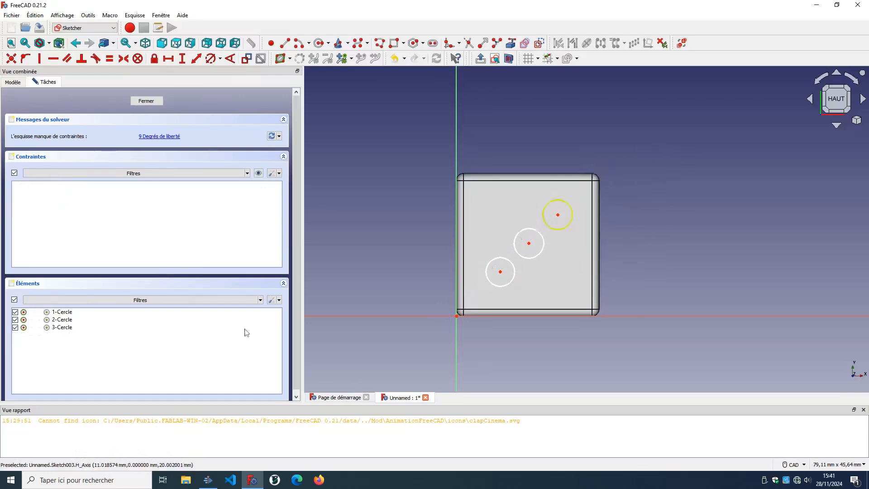
# Undo the deletion of the diagonal line and fine-tune the upper circle and both line ends along the face diagonal.
pyautogui.hotkey('ctrl', 'z')
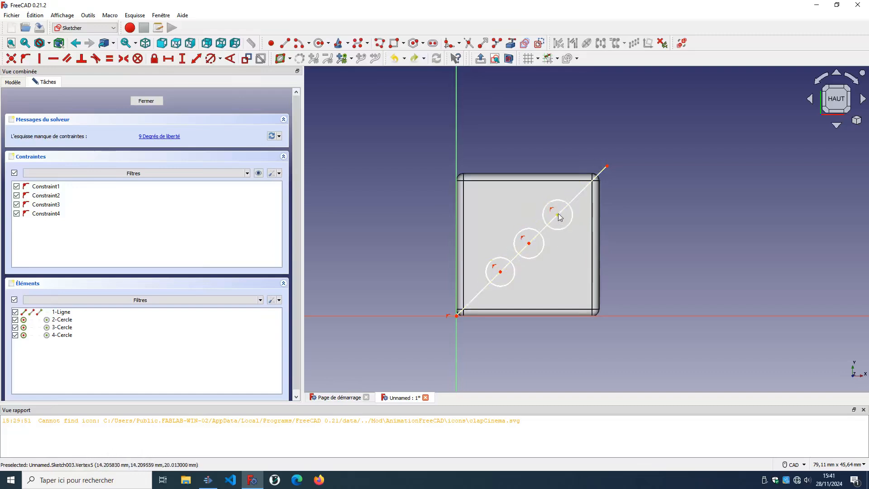
pyautogui.moveTo(559, 217); pyautogui.dragTo(559, 214)
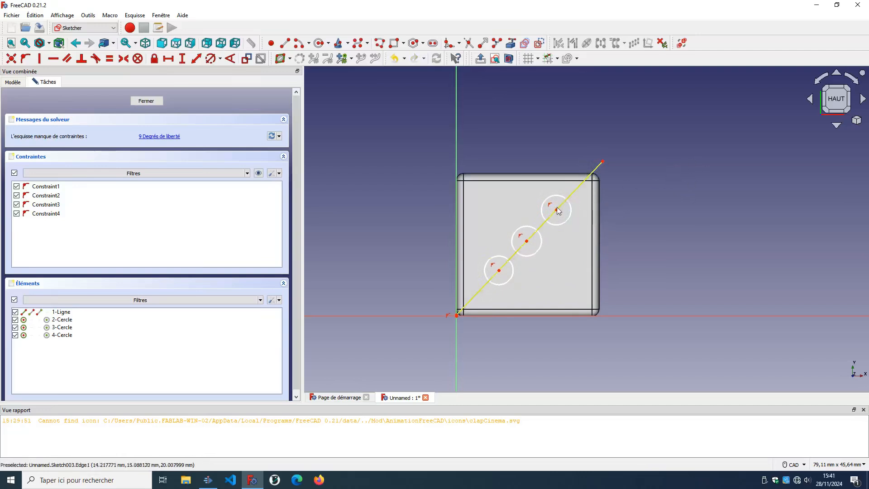
pyautogui.moveTo(557, 214); pyautogui.dragTo(558, 216)
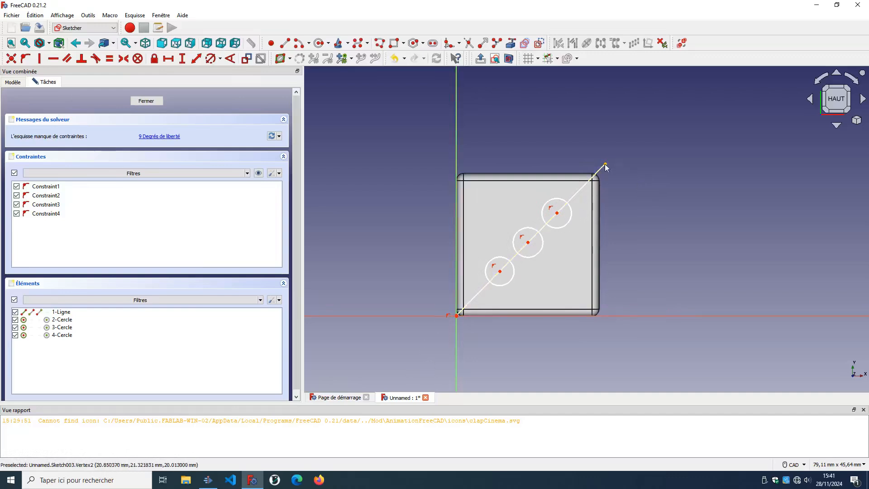
pyautogui.moveTo(606, 170); pyautogui.dragTo(605, 171)
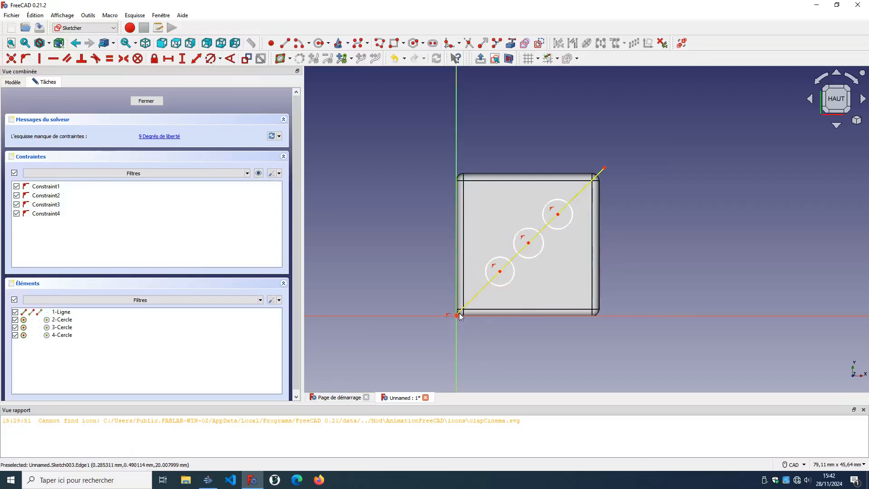
pyautogui.moveTo(456, 316); pyautogui.dragTo(457, 316)
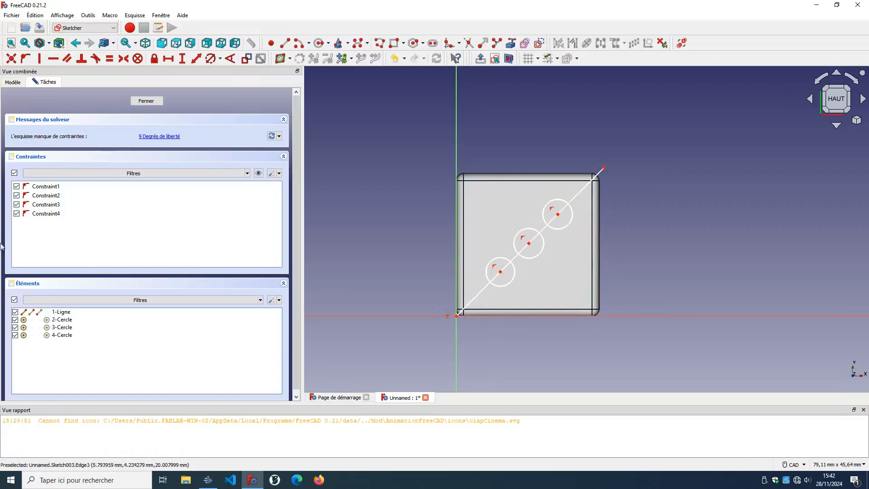
# Delete the diagonal guide line from the three-circle sketch and close the sketch.
pyautogui.click(79, 310)
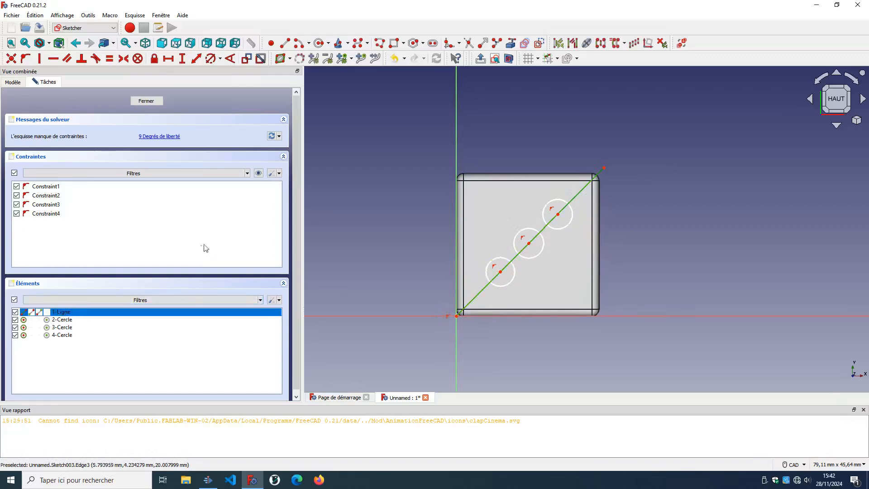
pyautogui.press('Delete')
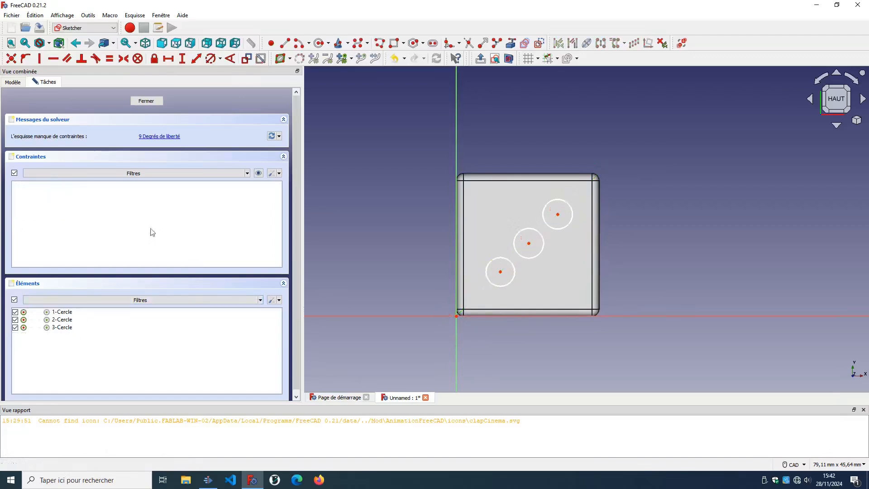
pyautogui.click(147, 101)
# Switch to the Part workbench and delete the unused Sketch002 from the model.
pyautogui.click(72, 27)
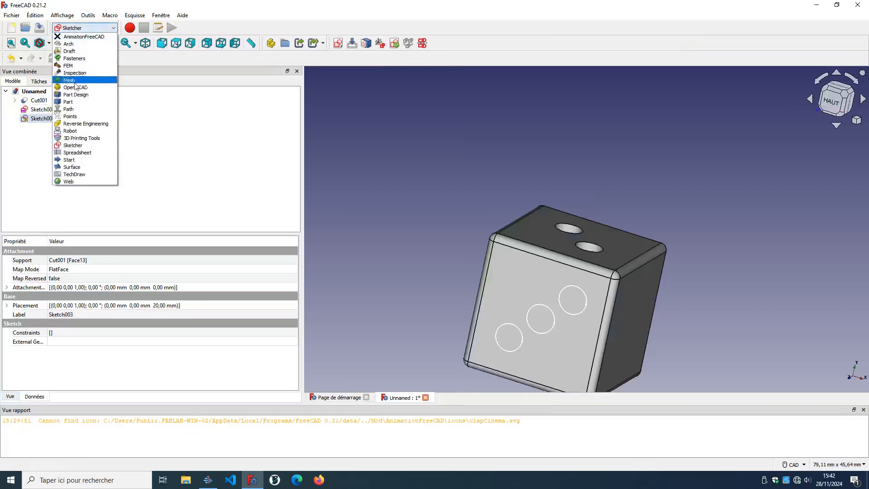
pyautogui.click(74, 102)
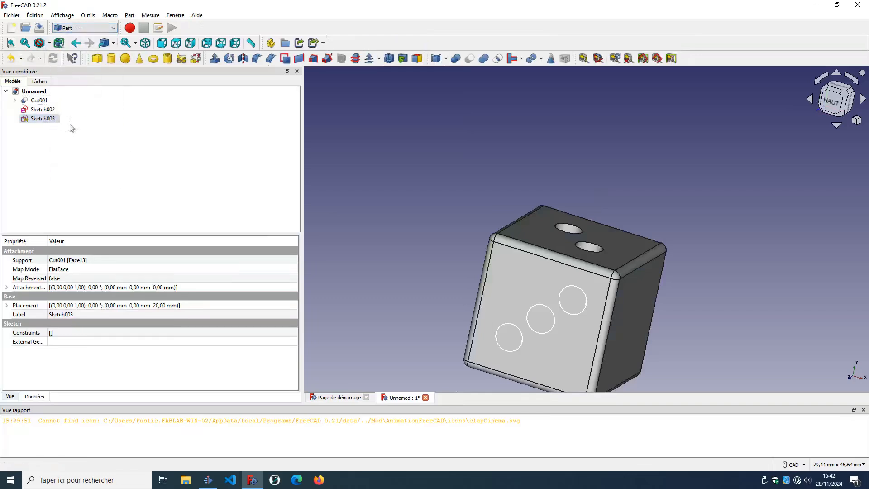
pyautogui.click(42, 109)
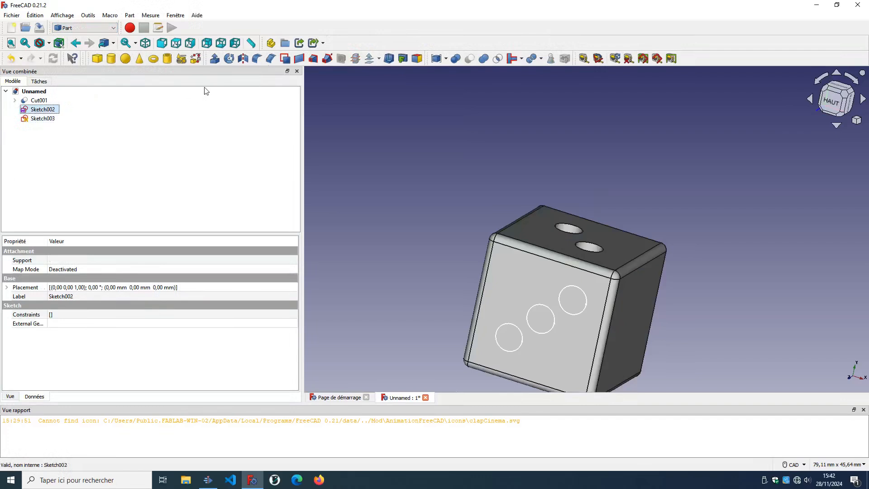
pyautogui.press('Delete')
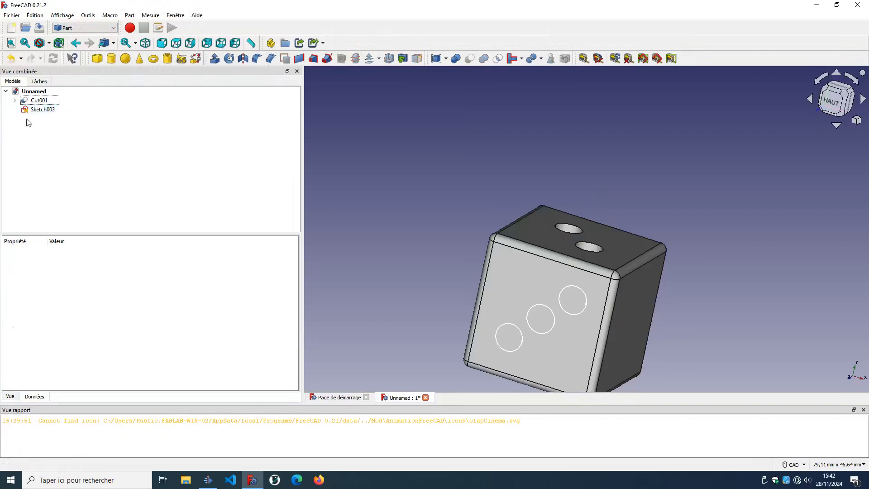
# Extrude Sketch003 along its normal as a solid, with 0 mm primary length and 2 mm in the reverse direction.
pyautogui.click(41, 109)
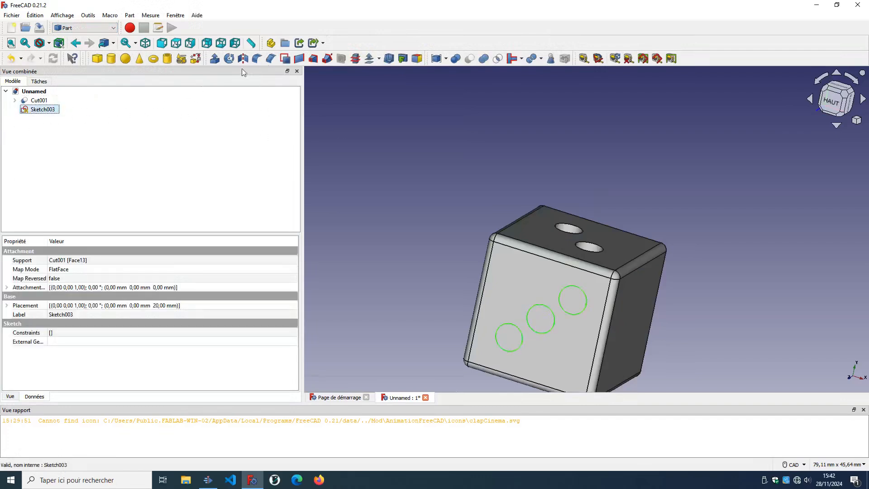
pyautogui.click(215, 58)
pyautogui.write('0')
pyautogui.click(70, 258)
pyautogui.click(64, 258)
pyautogui.press('BackSpace')
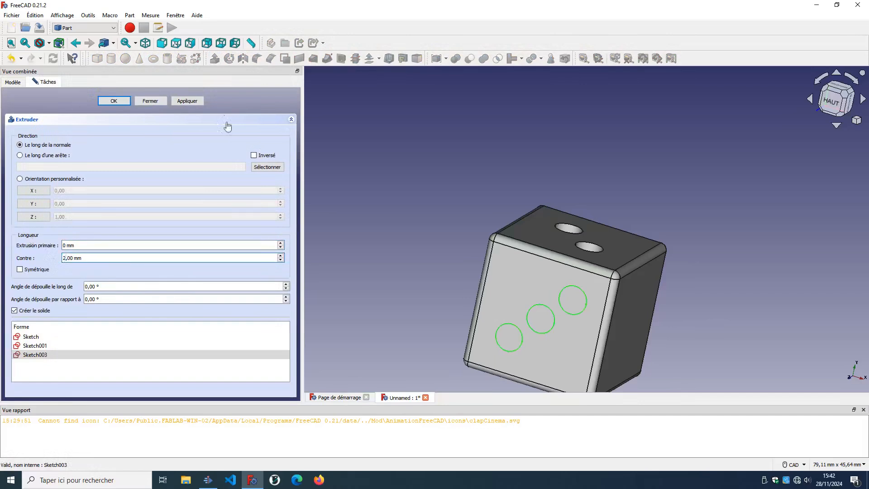
pyautogui.click(187, 101)
pyautogui.click(150, 101)
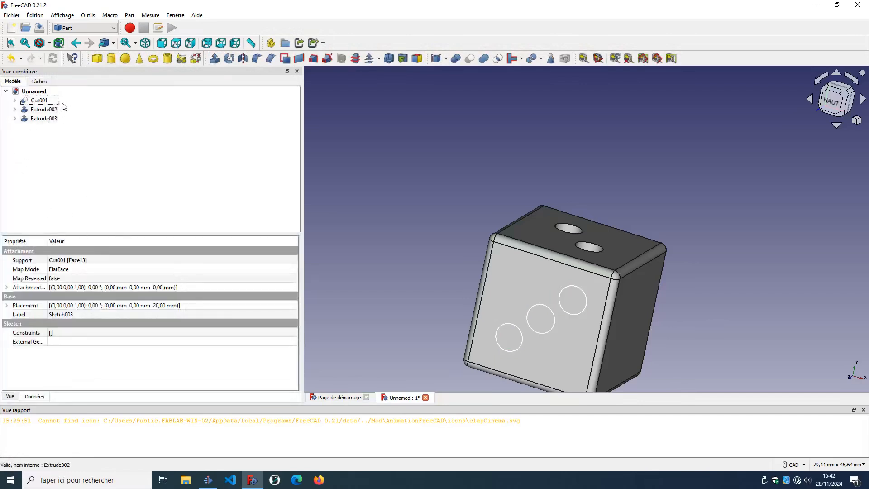
# Subtract Extrude002 from the die body Cut001 with a Boolean cut.
pyautogui.click(50, 100)
pyautogui.click(152, 142)
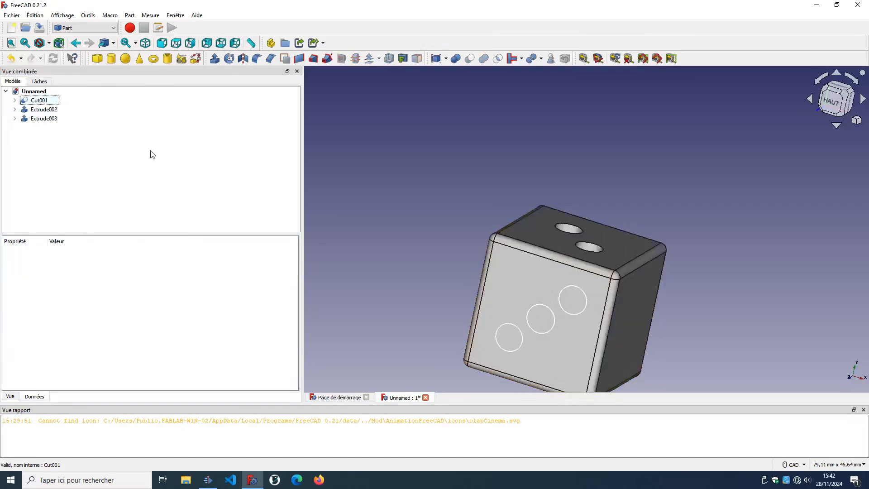
pyautogui.click(40, 101)
pyautogui.keyDown('ctrl'); pyautogui.click(51, 113); pyautogui.keyUp('ctrl')
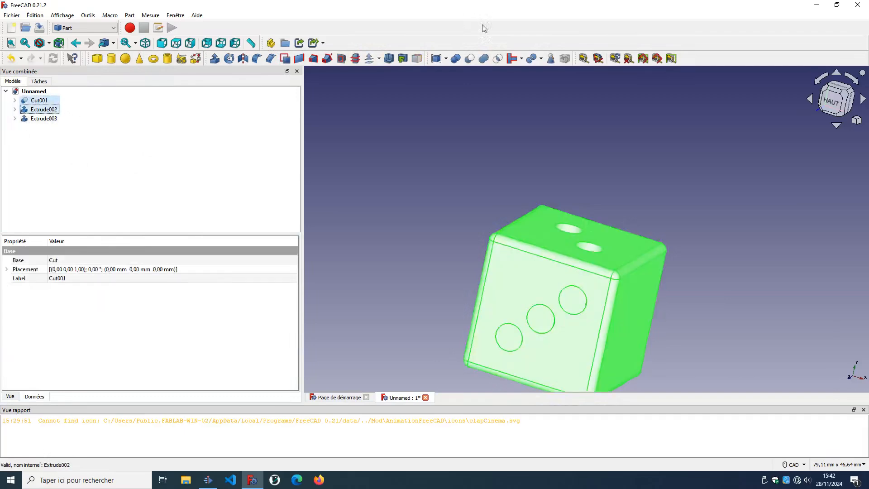
pyautogui.click(469, 59)
# Delete the duplicate Extrude003 to expose the three pips cut into the die.
pyautogui.click(44, 100)
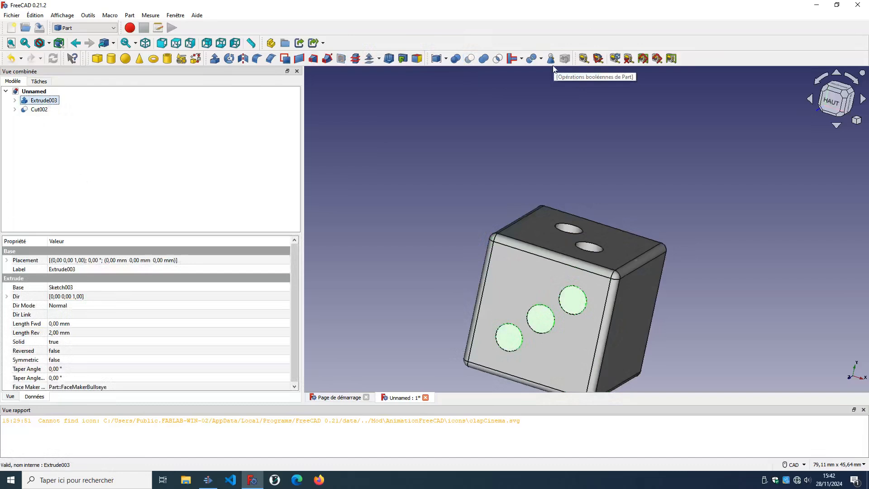
pyautogui.press('Delete')
pyautogui.moveTo(620, 213); pyautogui.dragTo(585, 250, button='middle')
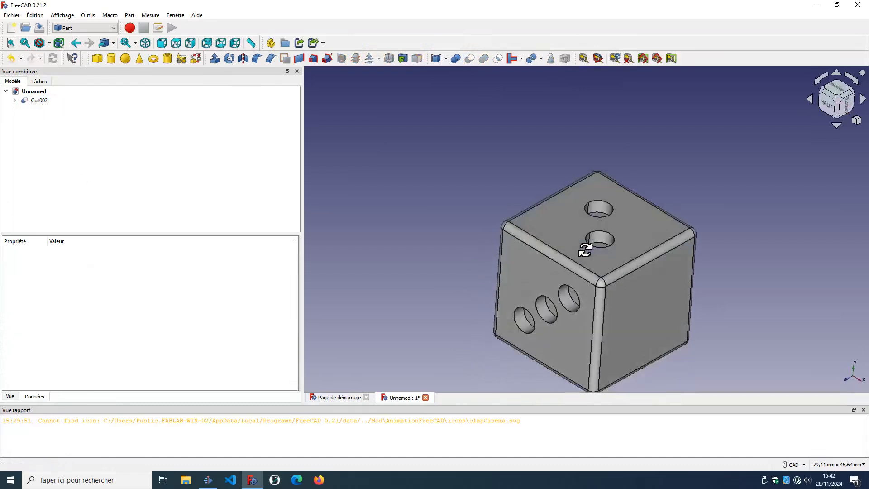
# Create a new sketch in the Sketcher workbench on the blank right face of the die, attached as a plane face.
pyautogui.moveTo(782, 252); pyautogui.dragTo(663, 309, button='middle')
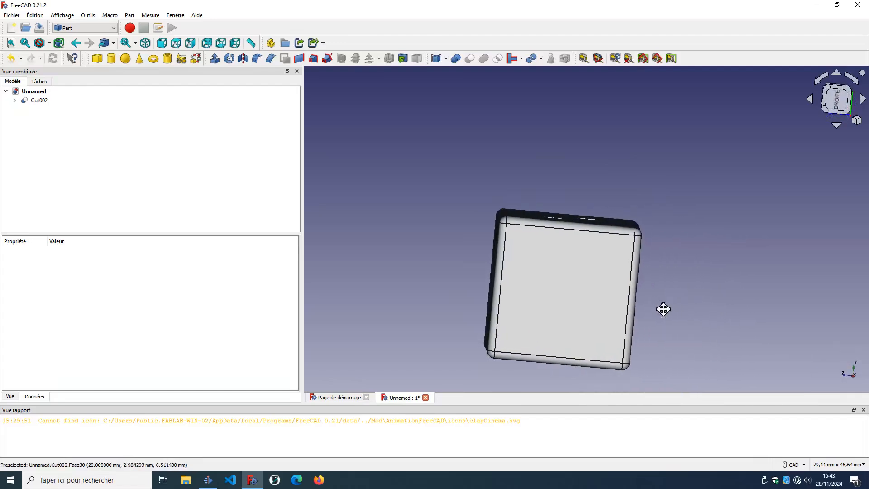
pyautogui.click(84, 27)
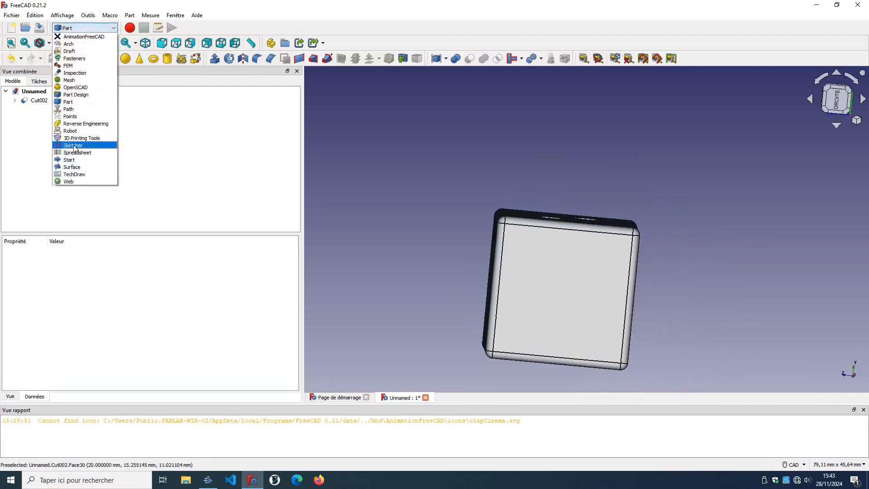
pyautogui.click(73, 145)
pyautogui.click(545, 293)
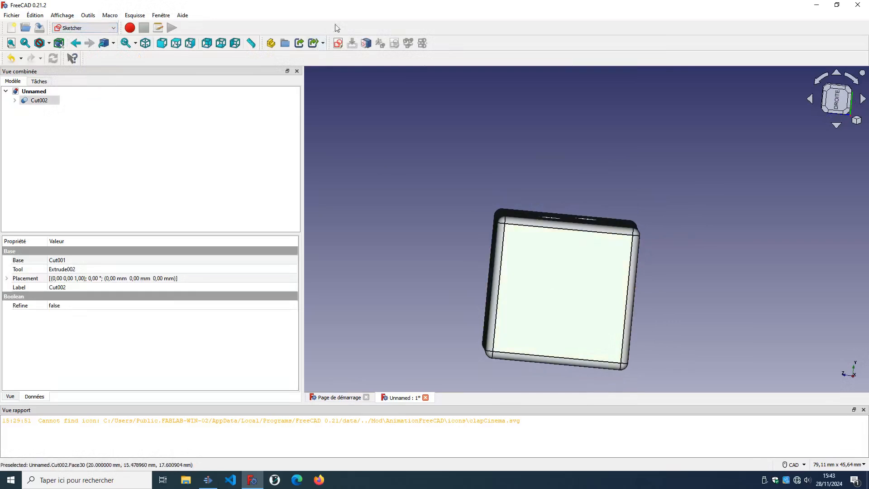
pyautogui.click(338, 43)
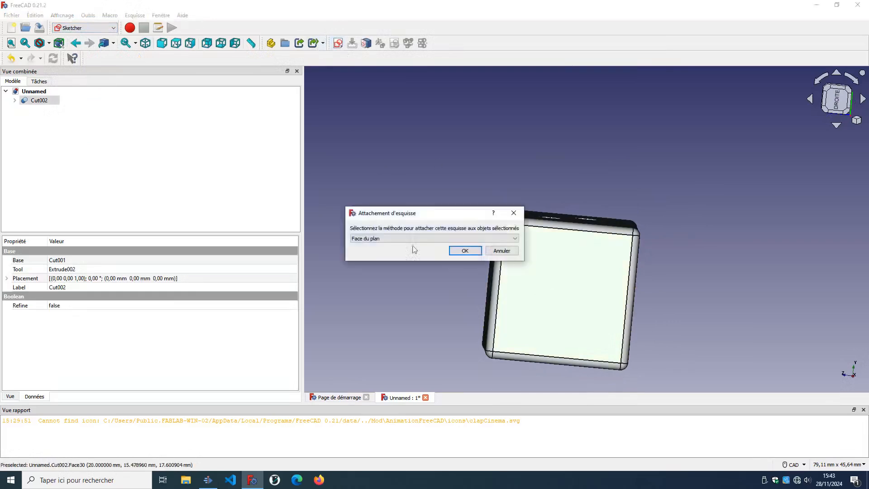
pyautogui.click(465, 251)
# Draw a diagonal line across the face through the opposite corner, constrain its lower end to the vertical axis and move that end to the origin.
pyautogui.click(285, 43)
pyautogui.click(433, 299)
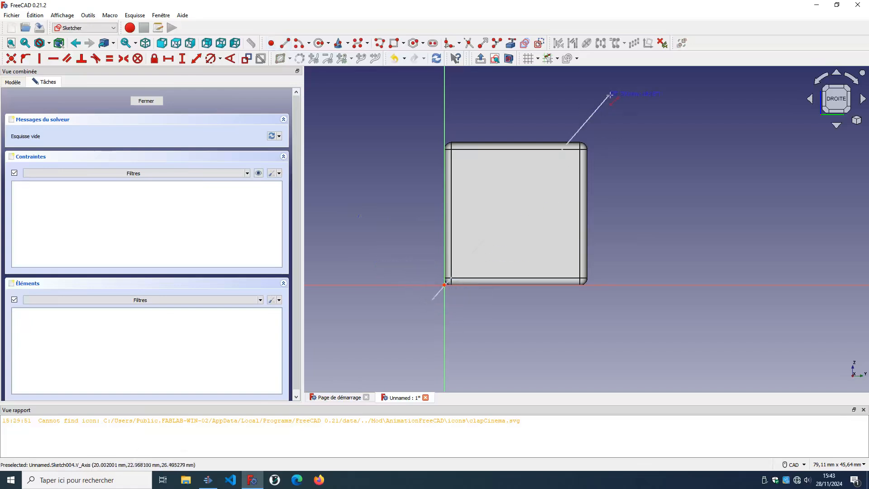
pyautogui.click(614, 114)
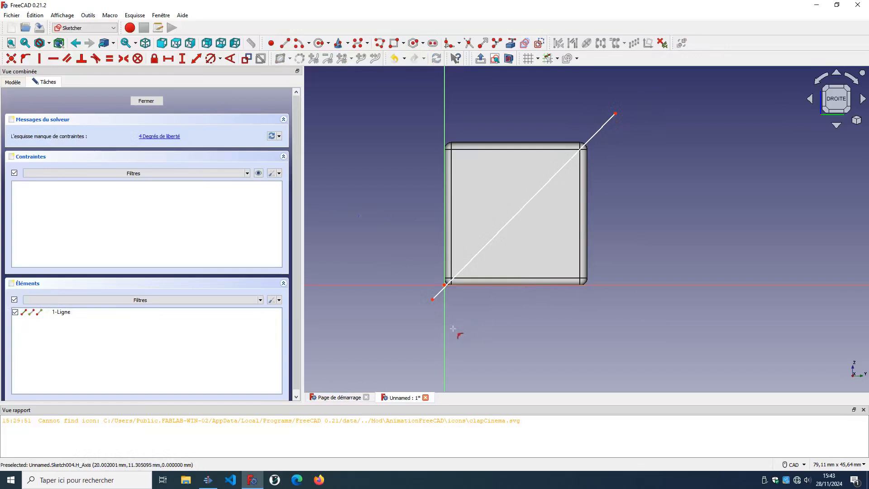
pyautogui.click(433, 300)
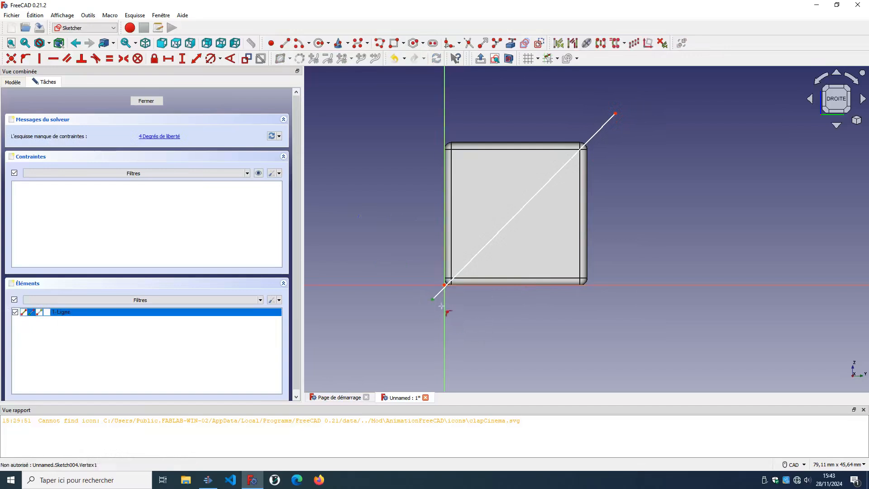
pyautogui.click(443, 309)
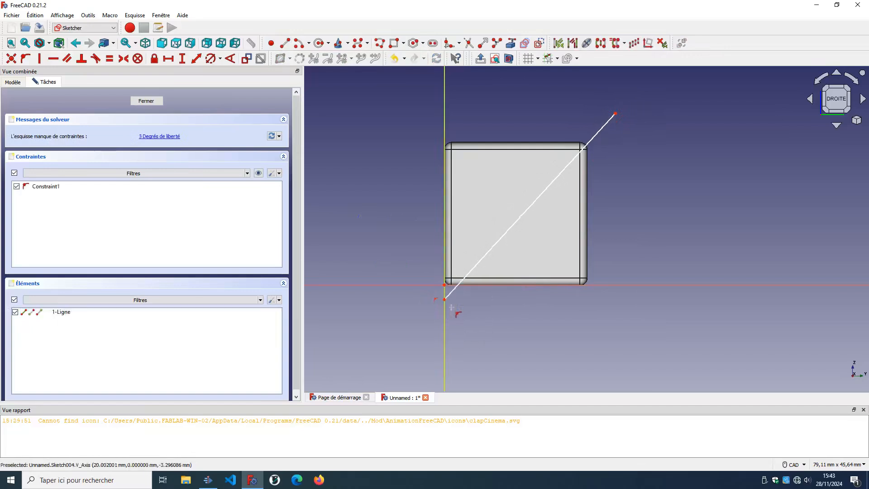
pyautogui.moveTo(446, 306); pyautogui.dragTo(449, 290)
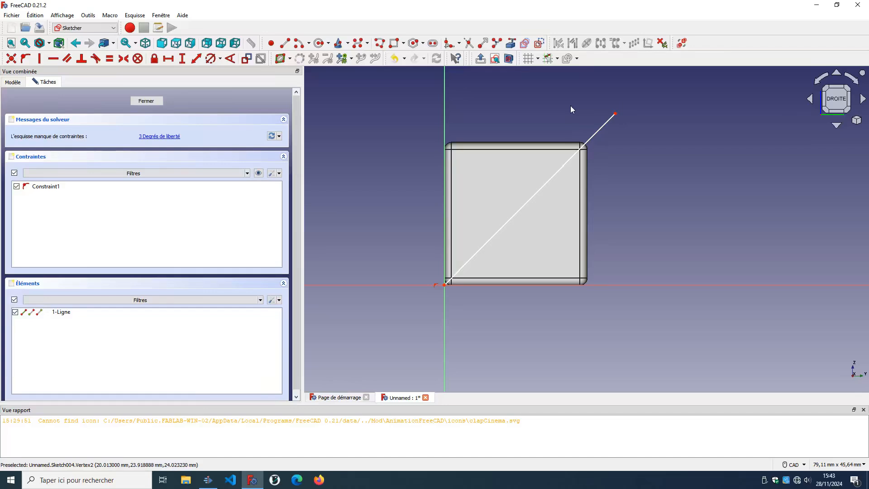
# Sketch four circles of about 2.1 mm radius on the face around the diagonal line.
pyautogui.click(320, 42)
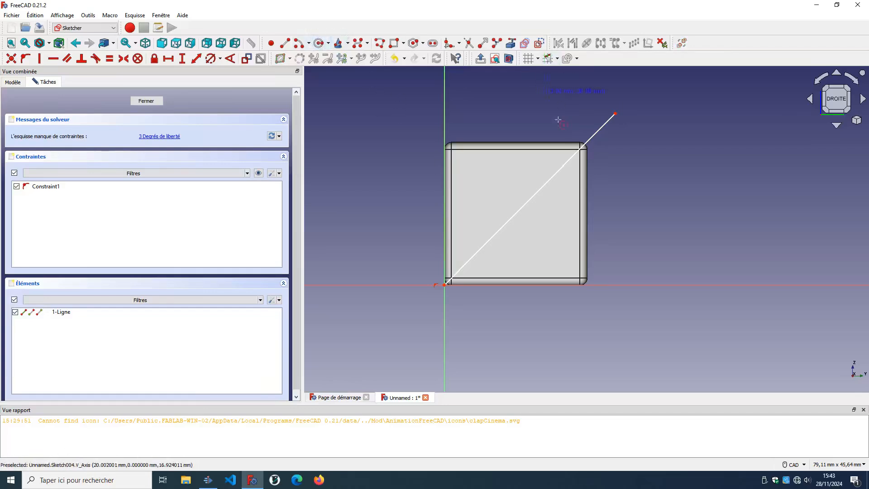
pyautogui.click(491, 183)
pyautogui.click(491, 182)
pyautogui.click(481, 200)
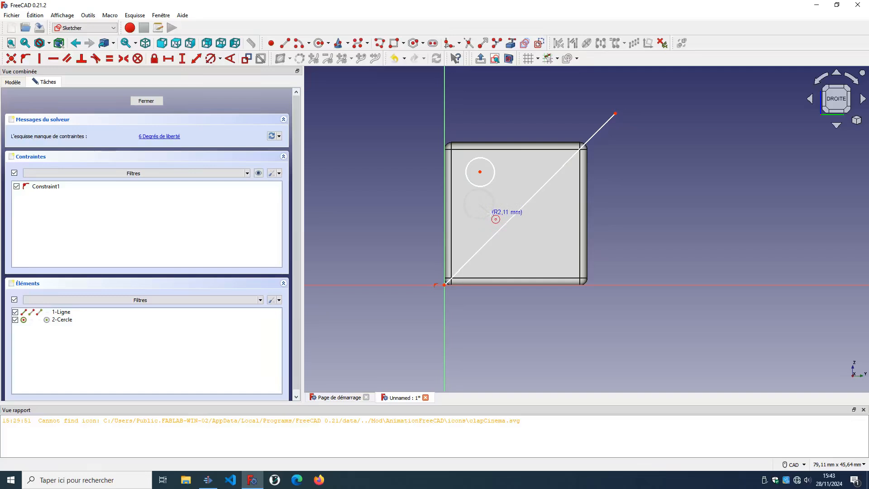
pyautogui.click(490, 219)
pyautogui.click(538, 235)
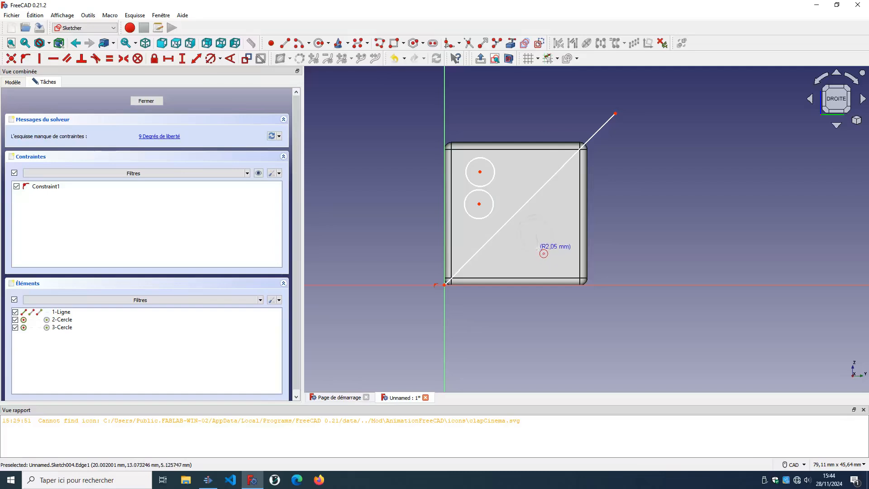
pyautogui.click(543, 254)
pyautogui.click(512, 177)
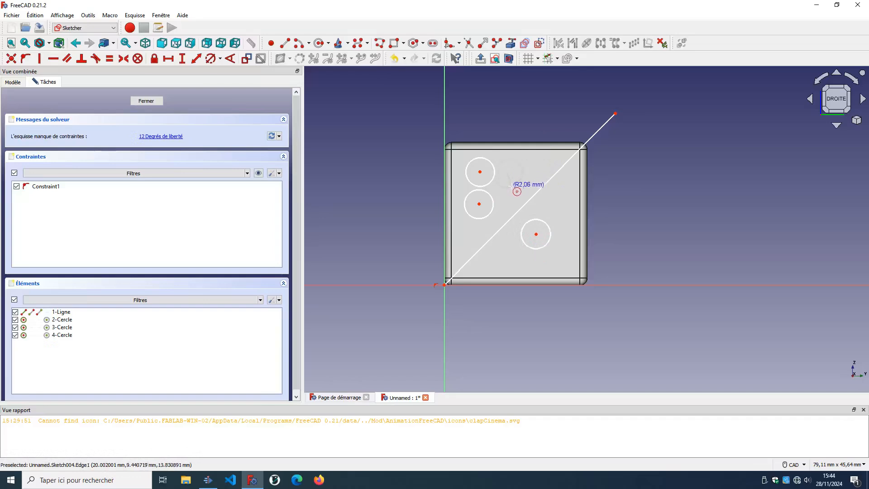
pyautogui.click(516, 192)
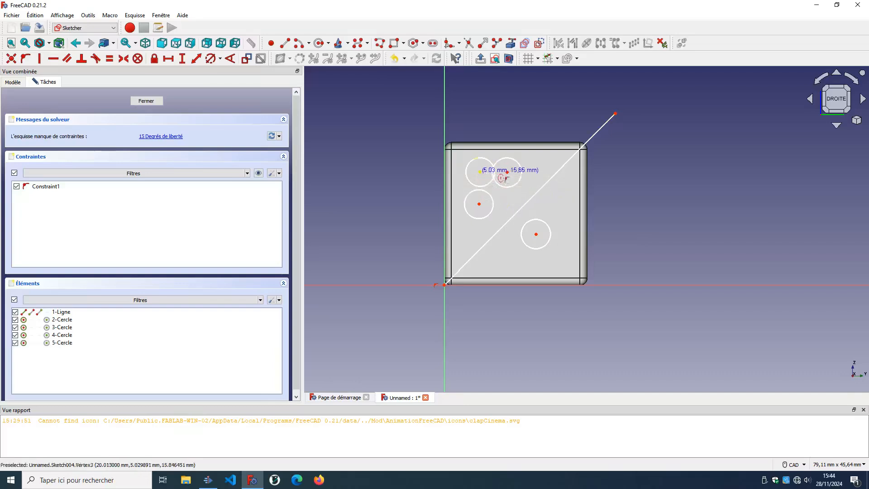
# Constrain the centres of the four circles onto the diagonal line.
pyautogui.rightClick(581, 251)
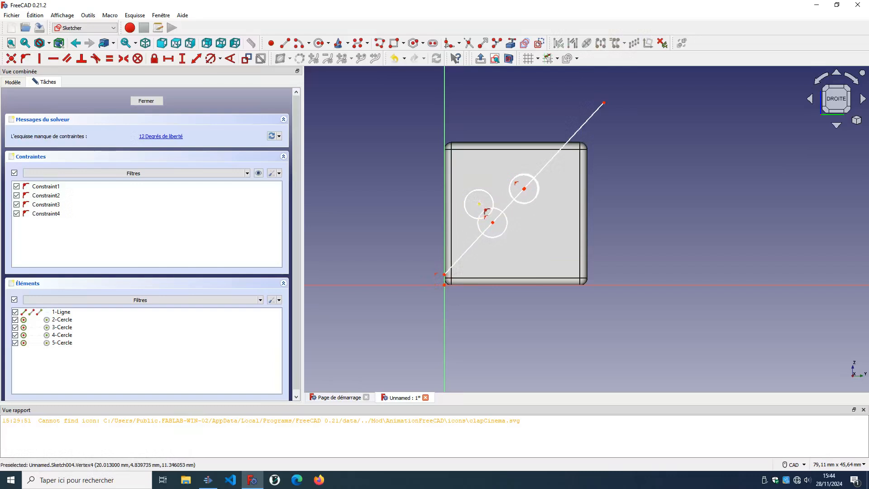
pyautogui.click(479, 204)
pyautogui.click(504, 209)
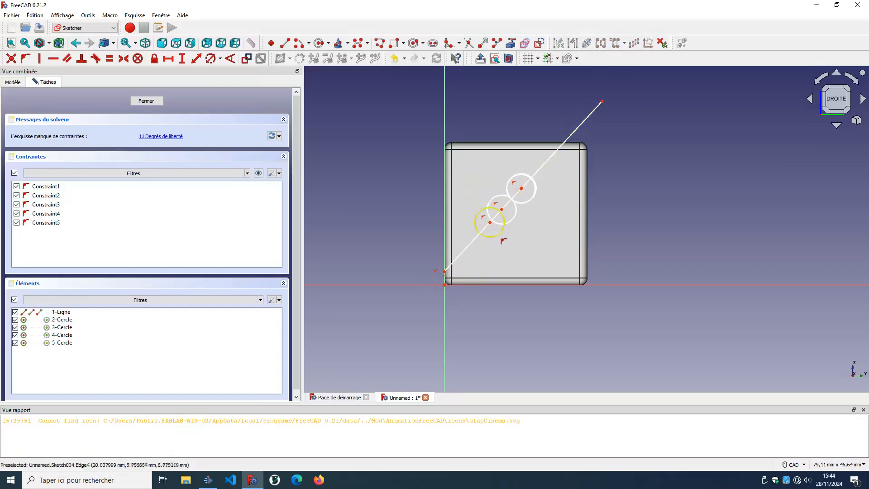
# Spread the four circles apart along the diagonal line and nudge them to roughly even spacing between the corners.
pyautogui.moveTo(524, 191); pyautogui.dragTo(503, 223)
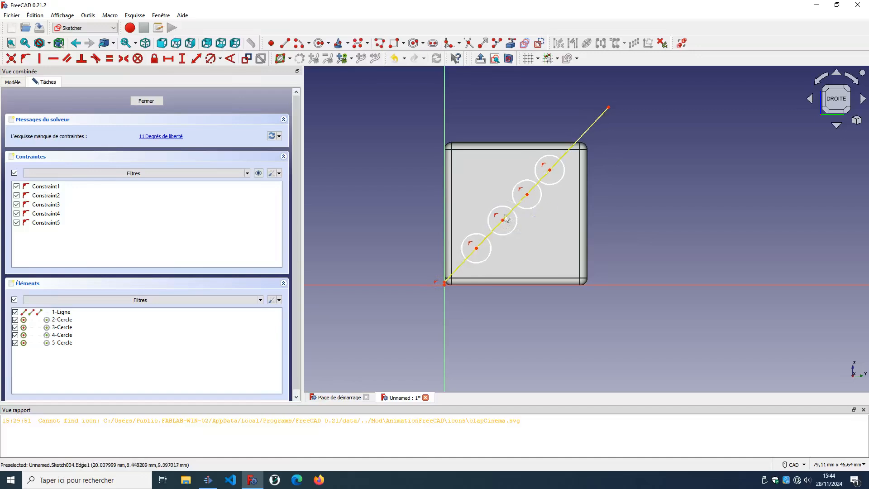
pyautogui.moveTo(476, 247); pyautogui.dragTo(475, 260)
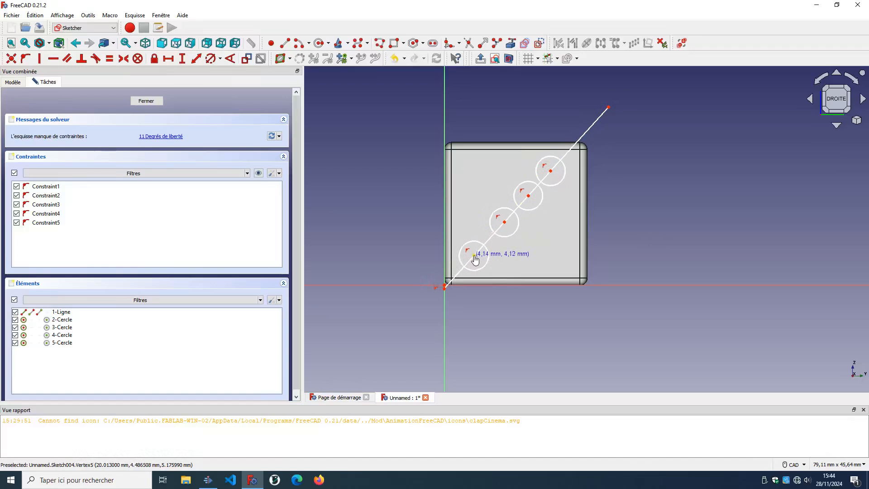
pyautogui.moveTo(505, 221); pyautogui.dragTo(500, 229)
pyautogui.moveTo(532, 200); pyautogui.dragTo(527, 203)
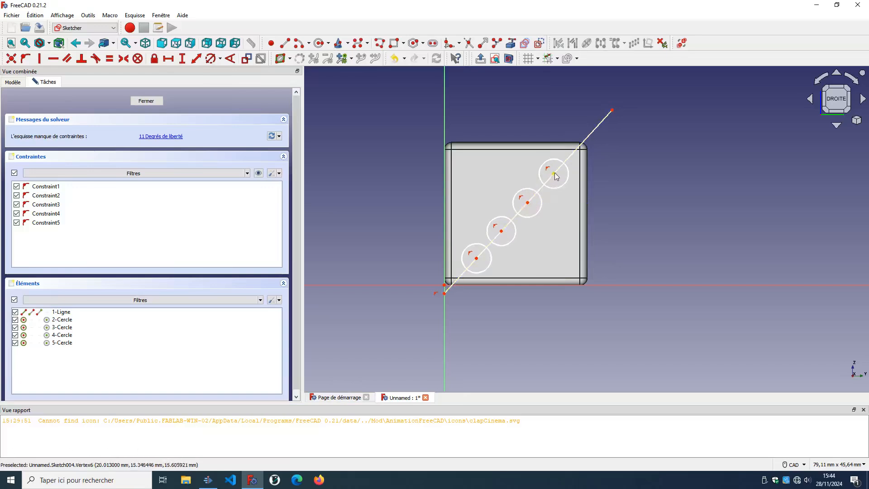
pyautogui.moveTo(475, 258); pyautogui.dragTo(473, 258)
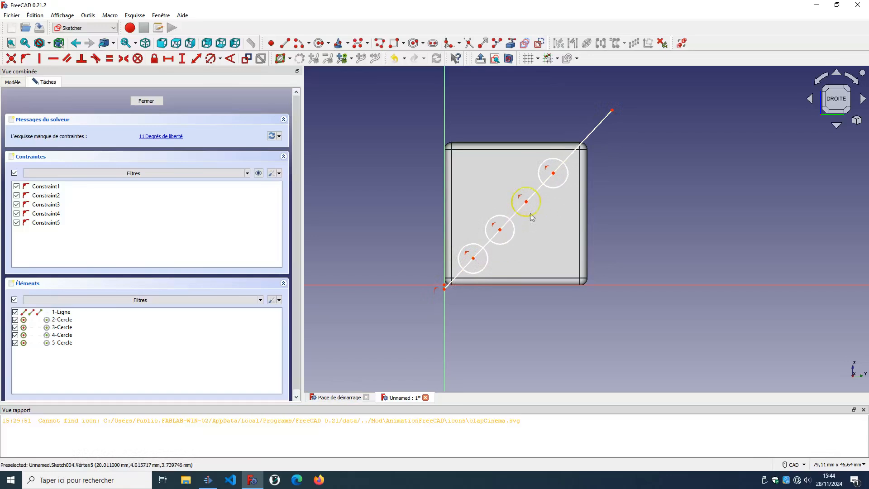
pyautogui.moveTo(473, 258); pyautogui.dragTo(476, 258)
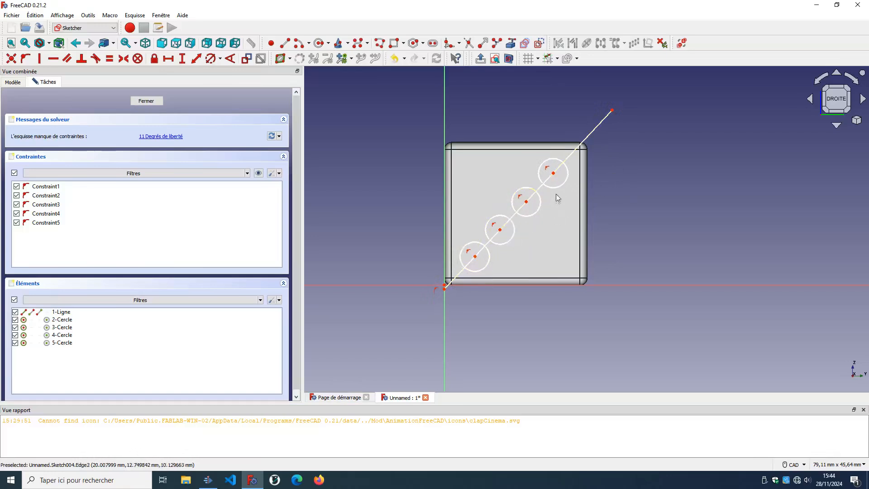
pyautogui.moveTo(553, 172); pyautogui.dragTo(553, 177)
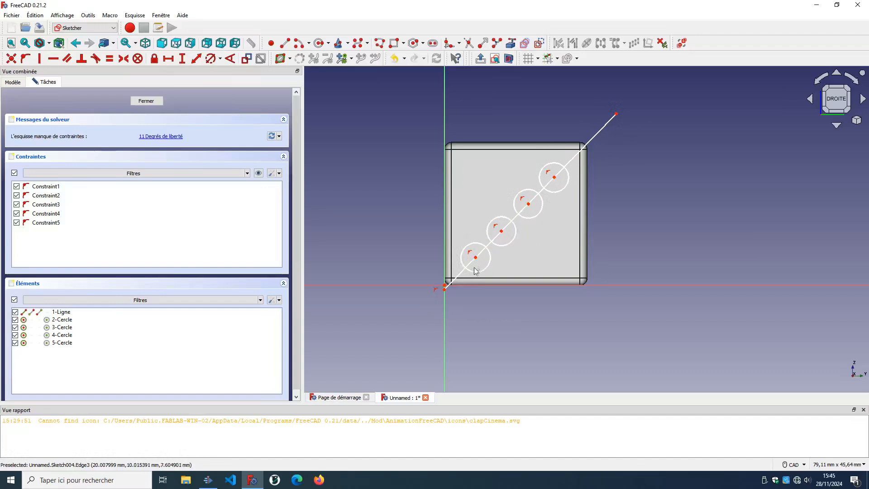
# Nudge the individual circles along the diagonal line to even out the gaps between them.
pyautogui.moveTo(476, 257); pyautogui.dragTo(474, 254)
pyautogui.hotkey('ctrl', 'z')
pyautogui.moveTo(502, 232); pyautogui.dragTo(504, 232)
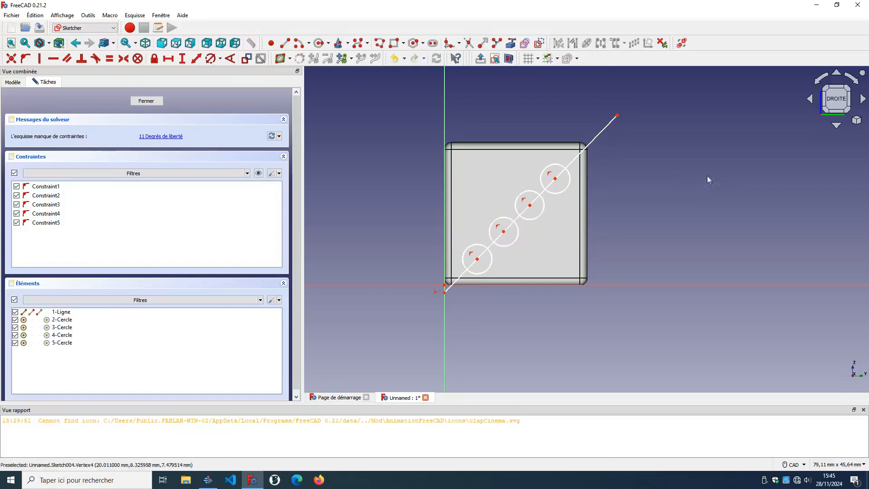
pyautogui.moveTo(480, 259); pyautogui.dragTo(482, 259)
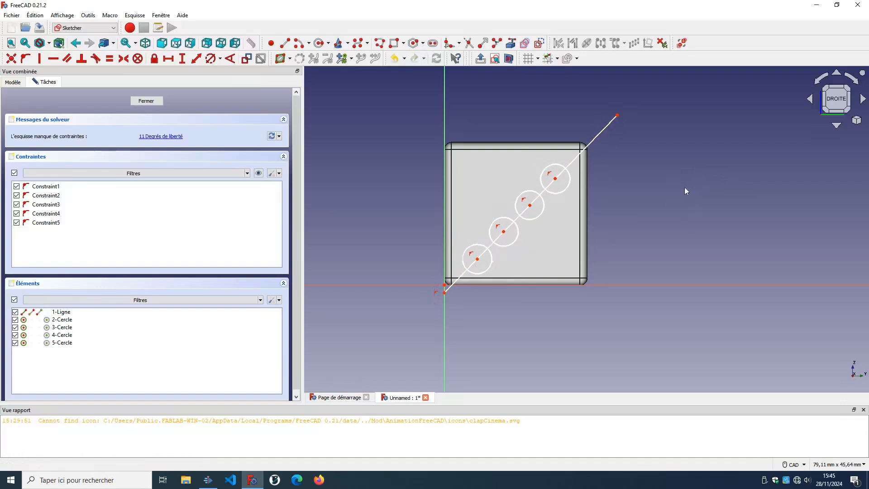
pyautogui.hotkey('ctrl', 'z')
pyautogui.moveTo(528, 204); pyautogui.dragTo(529, 211)
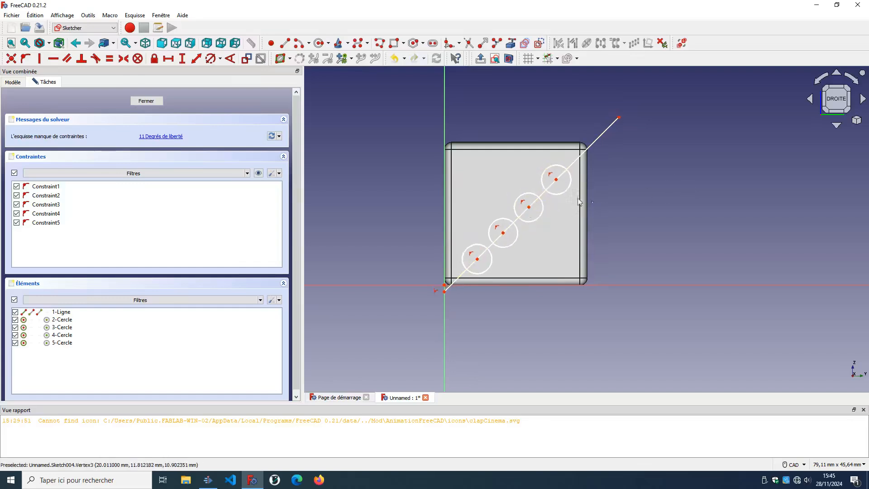
pyautogui.moveTo(558, 180); pyautogui.dragTo(555, 183)
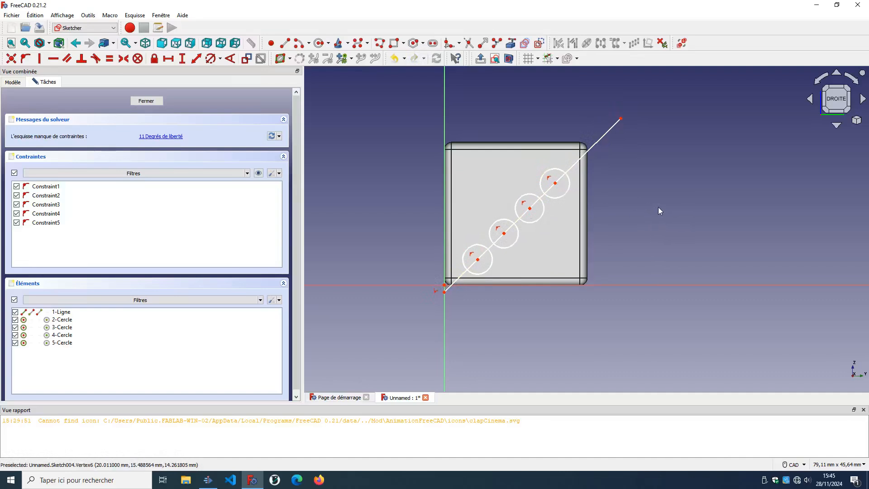
# Realign the diagonal line by moving its lower end to the origin and its other end in line with the opposite corner.
pyautogui.moveTo(445, 292); pyautogui.dragTo(445, 286)
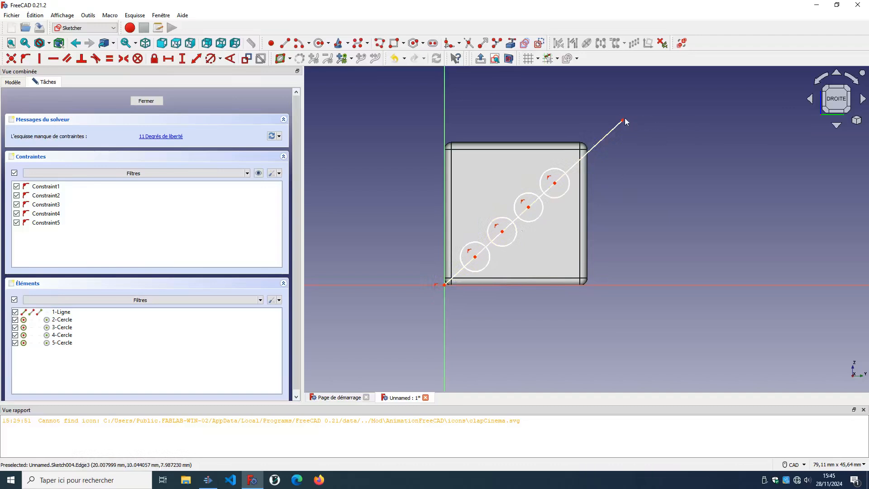
pyautogui.moveTo(623, 121); pyautogui.dragTo(619, 115)
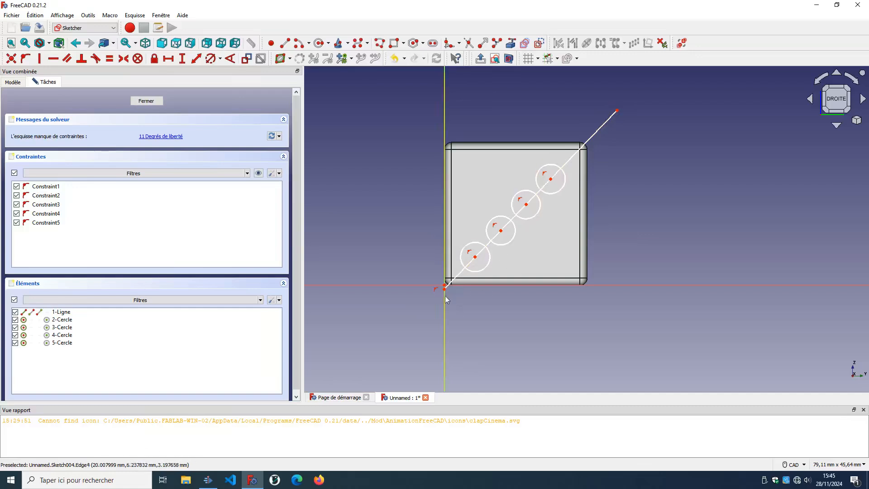
pyautogui.moveTo(446, 288); pyautogui.dragTo(449, 289)
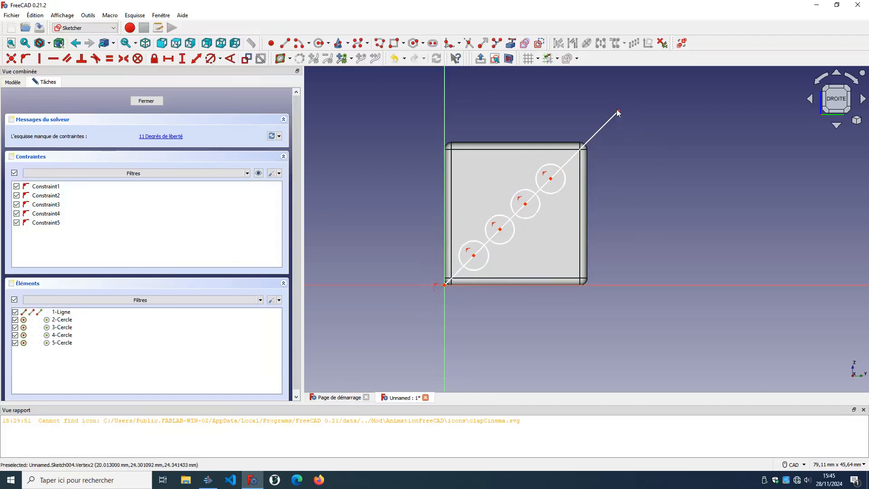
pyautogui.moveTo(616, 111); pyautogui.dragTo(616, 112)
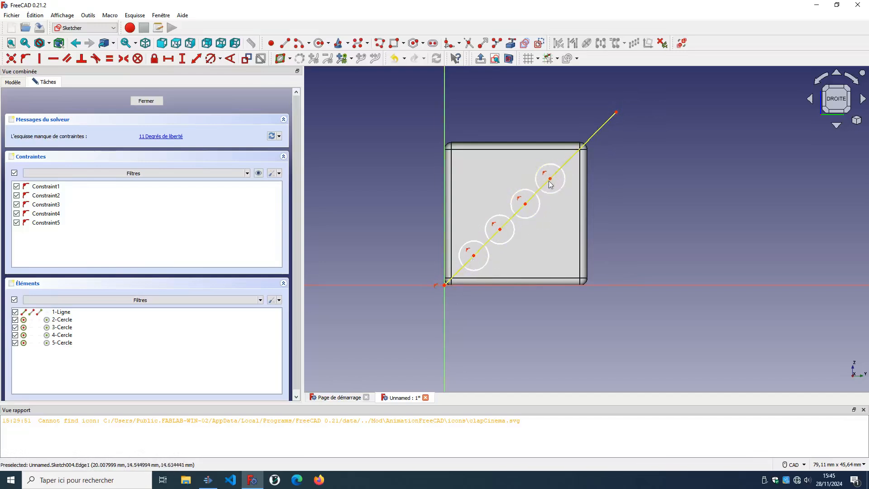
# Shift the four circles slightly up the diagonal line and undo the last two moves.
pyautogui.moveTo(549, 178); pyautogui.dragTo(550, 176)
pyautogui.moveTo(524, 202); pyautogui.dragTo(526, 201)
pyautogui.moveTo(499, 231); pyautogui.dragTo(503, 225)
pyautogui.moveTo(473, 255); pyautogui.dragTo(477, 254)
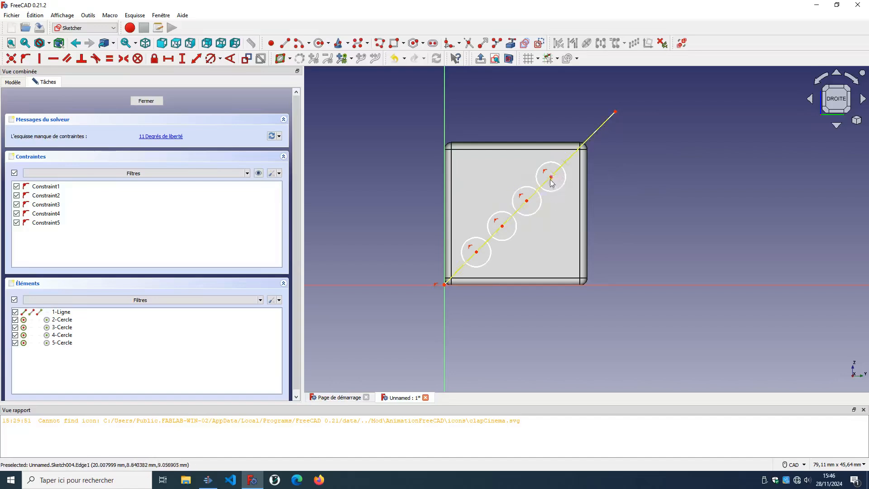
pyautogui.moveTo(551, 179); pyautogui.dragTo(527, 200)
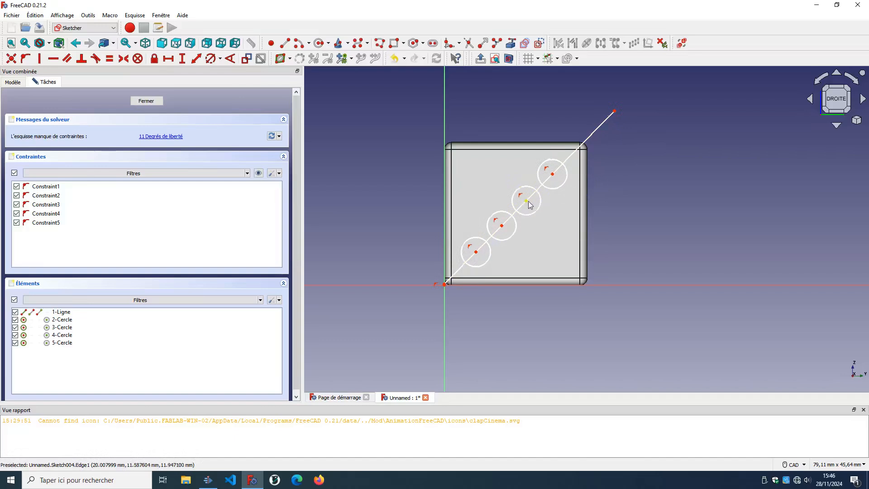
pyautogui.moveTo(526, 201); pyautogui.dragTo(504, 223)
pyautogui.moveTo(477, 252); pyautogui.dragTo(478, 249)
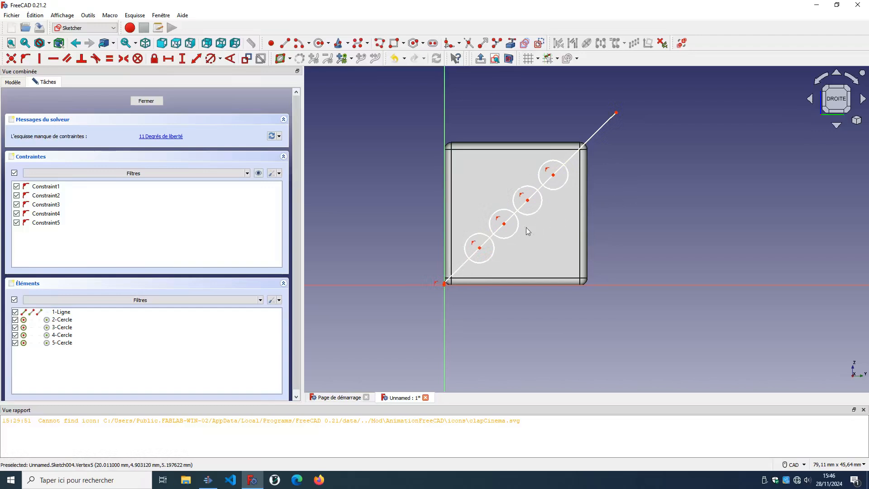
pyautogui.hotkey('ctrl', 'z')
pyautogui.hotkey('ctrl', 'z')
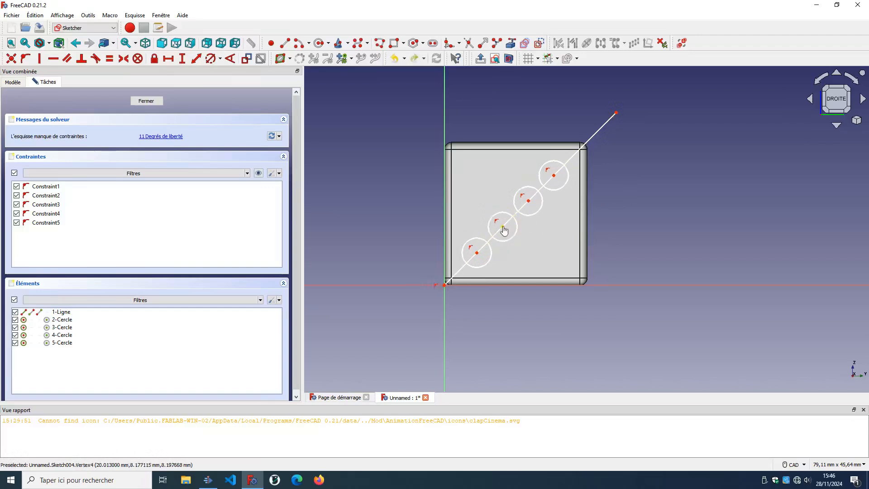
# Move the three lower circles further up the diagonal and realign the line's ends with the origin and the opposite corner.
pyautogui.moveTo(504, 227); pyautogui.dragTo(529, 198)
pyautogui.moveTo(503, 225); pyautogui.dragTo(504, 221)
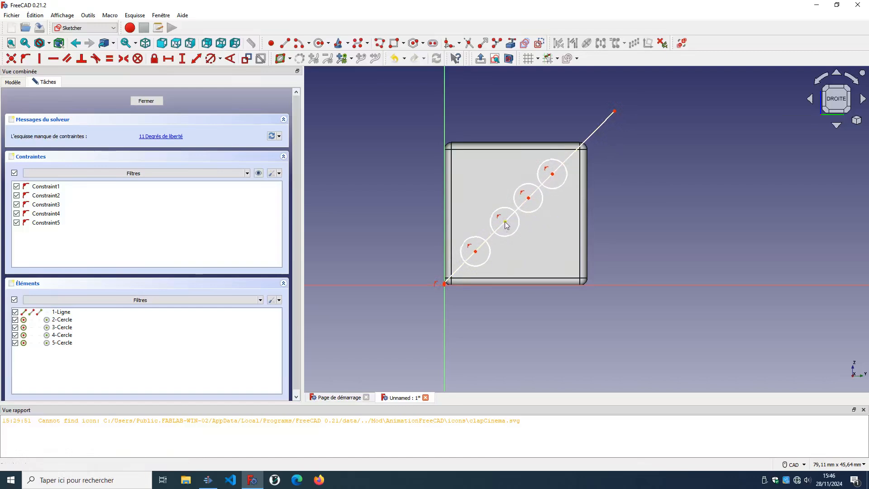
pyautogui.moveTo(475, 251); pyautogui.dragTo(479, 245)
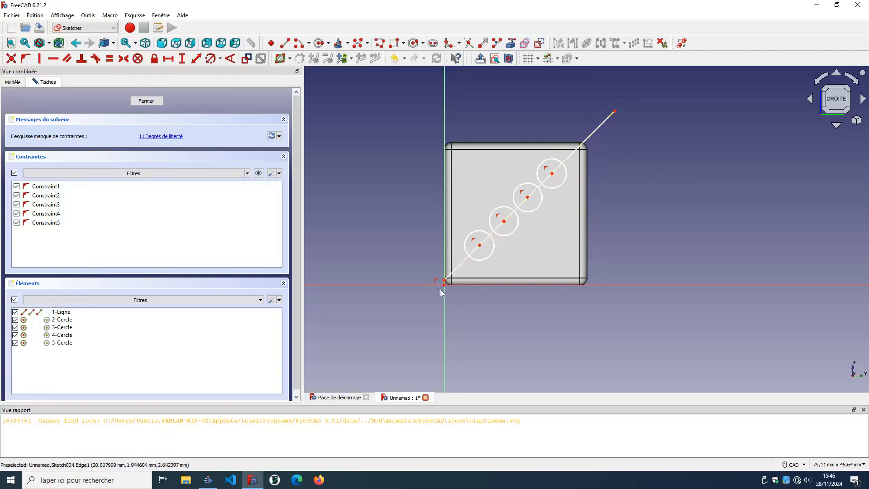
pyautogui.moveTo(443, 280); pyautogui.dragTo(445, 285)
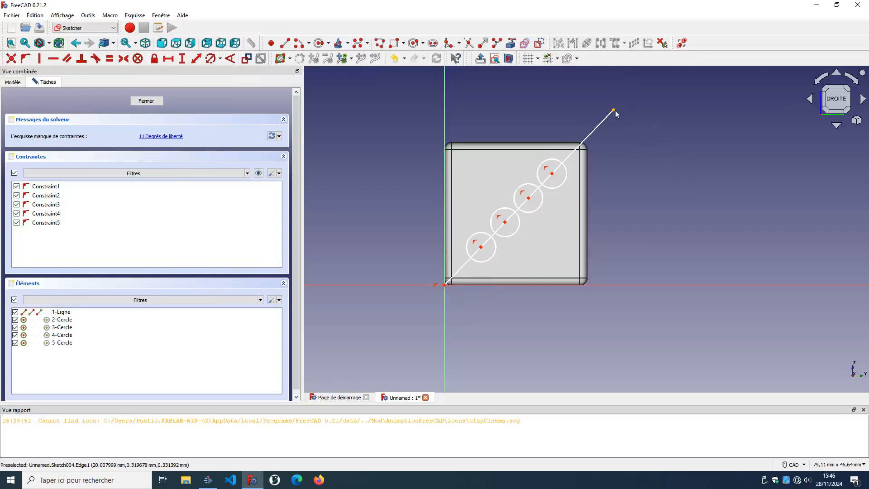
pyautogui.moveTo(615, 110); pyautogui.dragTo(616, 113)
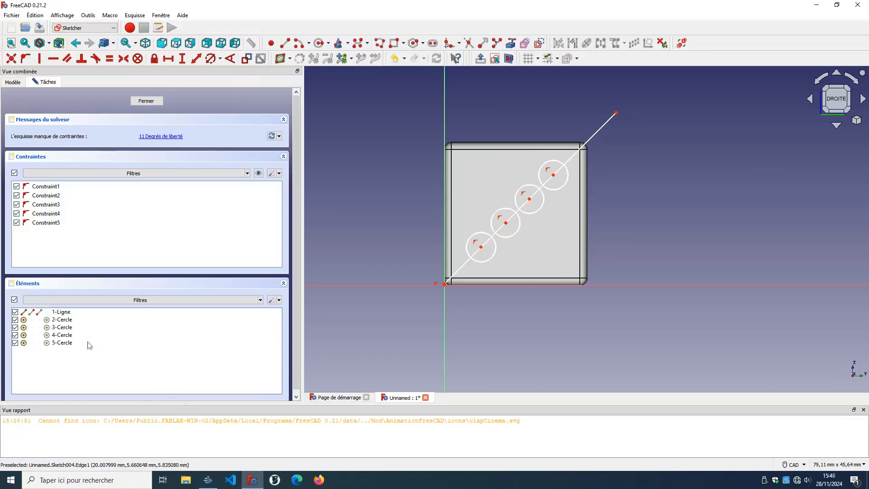
# Delete the diagonal construction line from the four-circle sketch and close the sketch.
pyautogui.click(75, 312)
pyautogui.press('Delete')
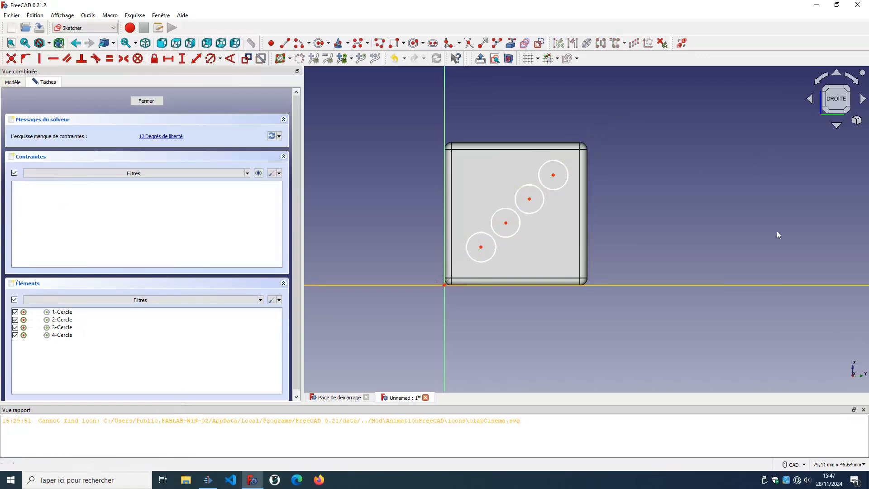
pyautogui.click(146, 100)
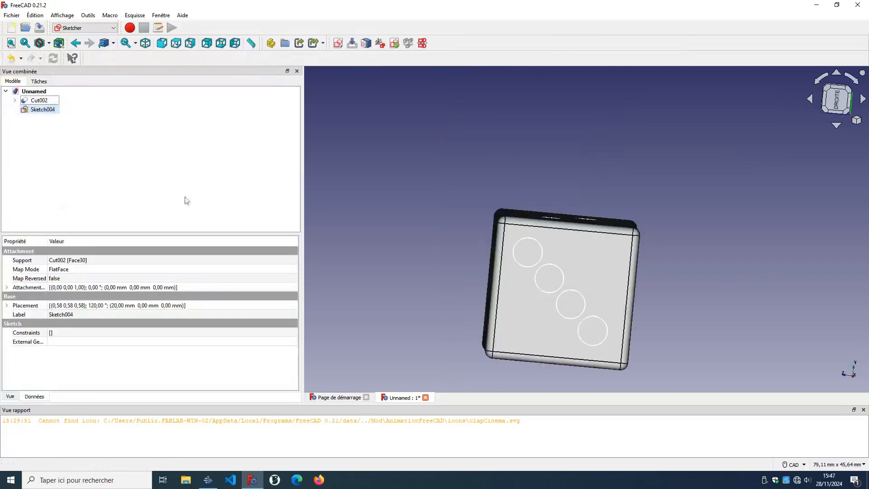
# In the Part workbench, extrude the four-circle sketch along its normal by 0 mm forward and 2 mm in the opposite direction.
pyautogui.click(82, 27)
pyautogui.click(79, 101)
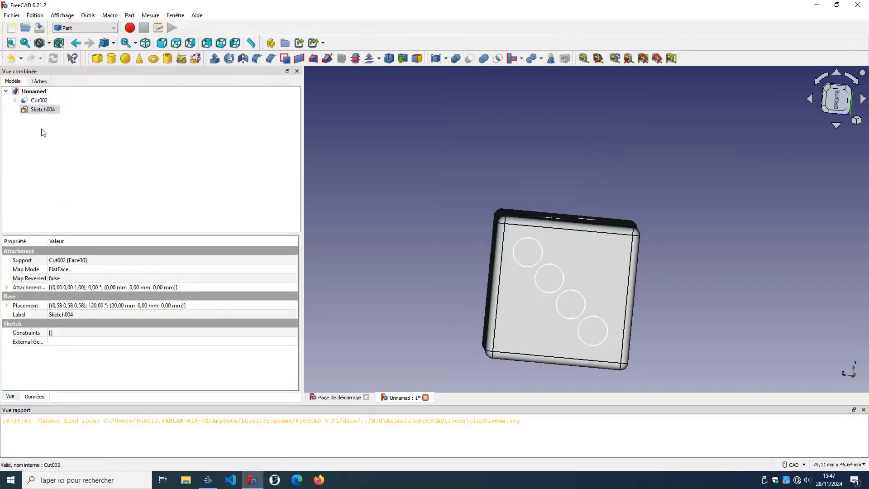
pyautogui.click(41, 100)
pyautogui.click(43, 110)
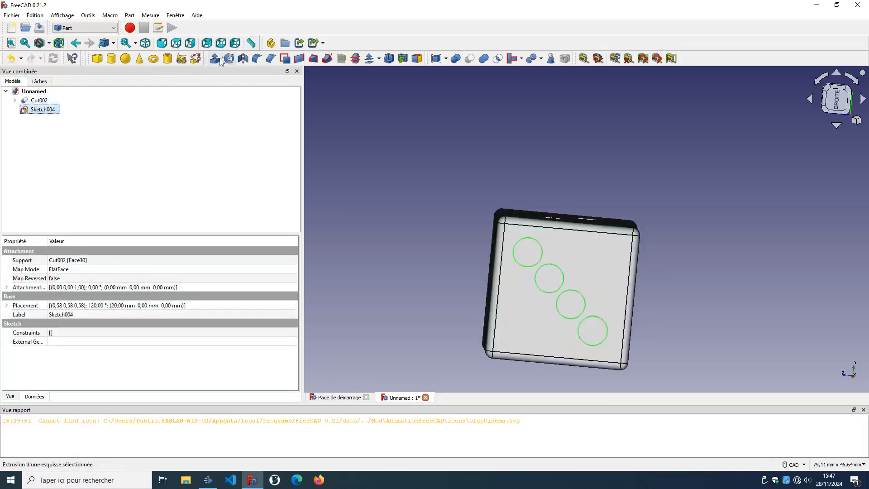
pyautogui.click(215, 58)
pyautogui.write('0')
pyautogui.click(67, 258)
pyautogui.click(63, 258)
pyautogui.press('BackSpace')
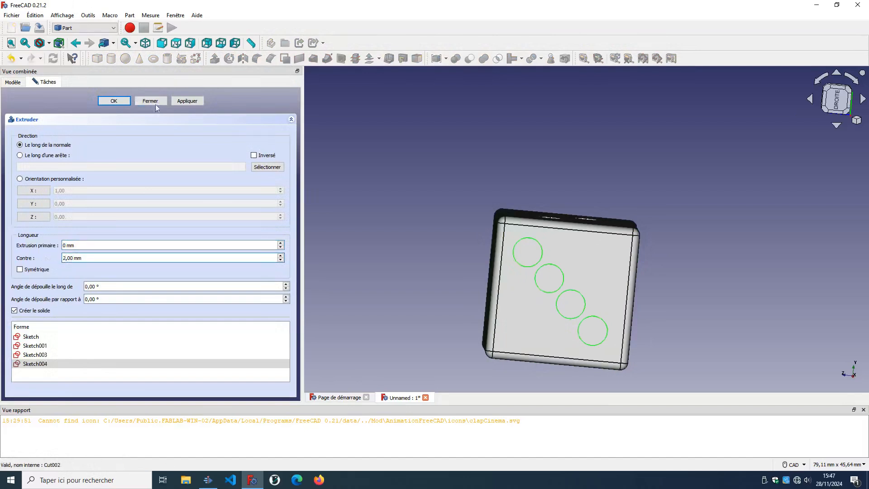
pyautogui.click(187, 101)
pyautogui.click(114, 101)
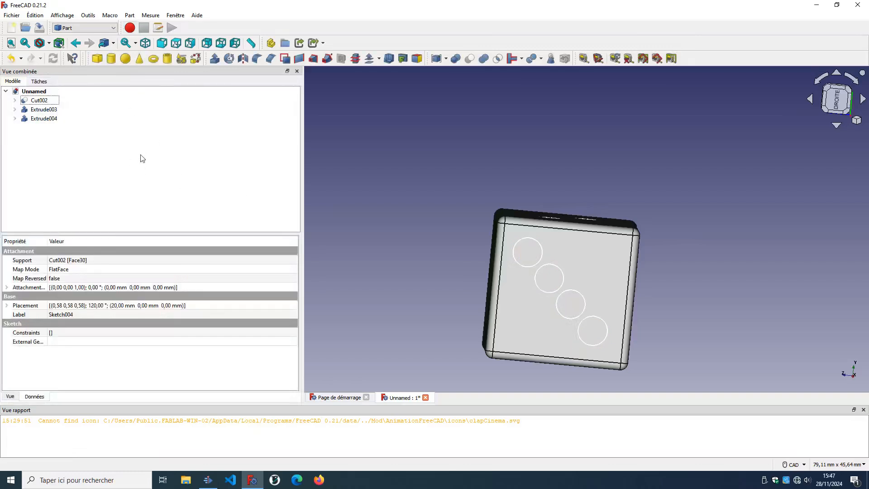
pyautogui.keyDown('ctrl'); pyautogui.click(43, 101); pyautogui.keyUp('ctrl')
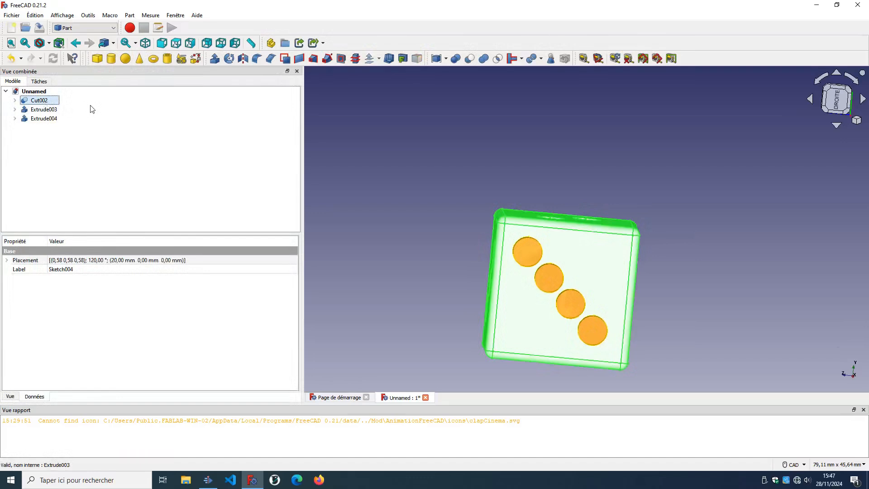
pyautogui.keyDown('ctrl'); pyautogui.click(49, 109); pyautogui.keyUp('ctrl')
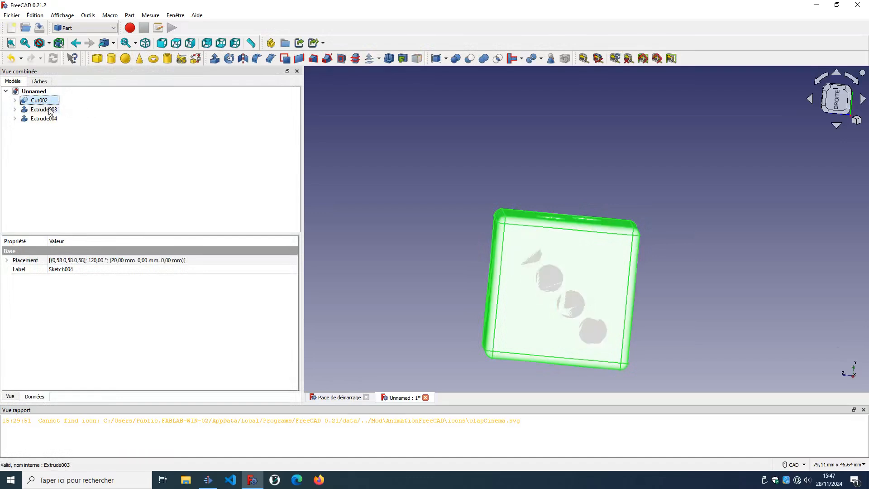
pyautogui.click(244, 140)
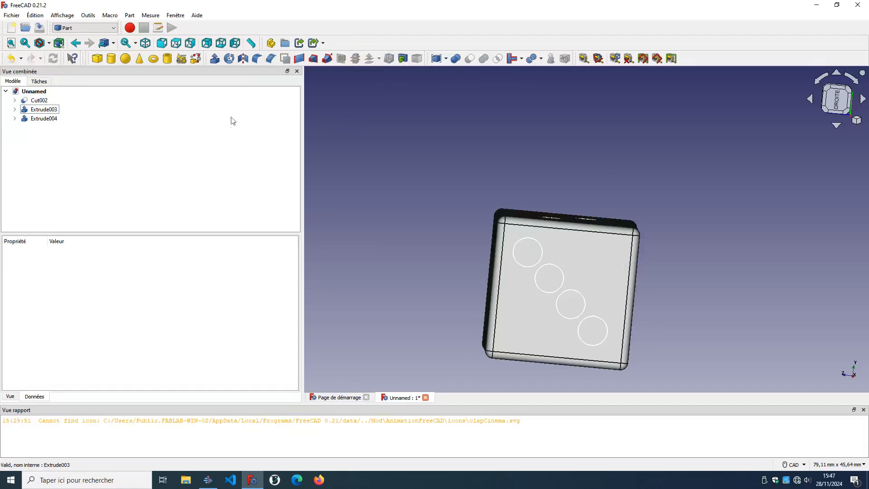
# Cut the first four-pip extrusion from the die body and delete the duplicate extrusion.
pyautogui.click(48, 101)
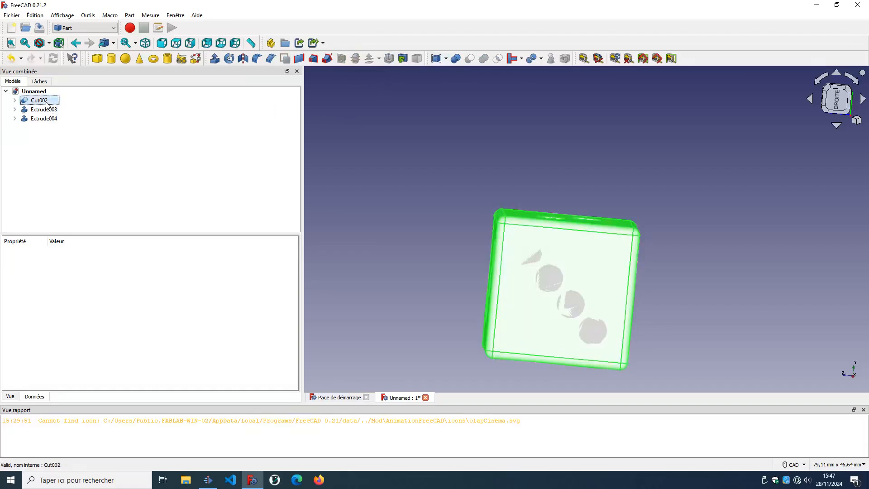
pyautogui.keyDown('ctrl'); pyautogui.click(52, 112); pyautogui.keyUp('ctrl')
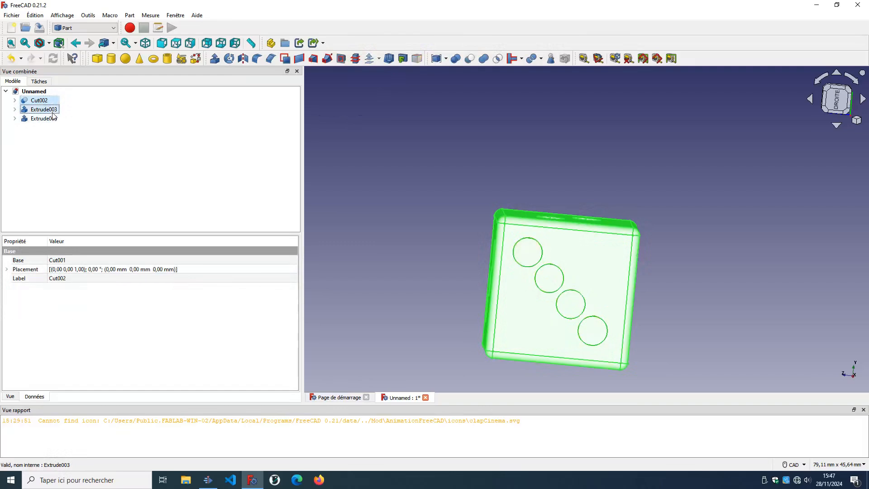
pyautogui.click(470, 57)
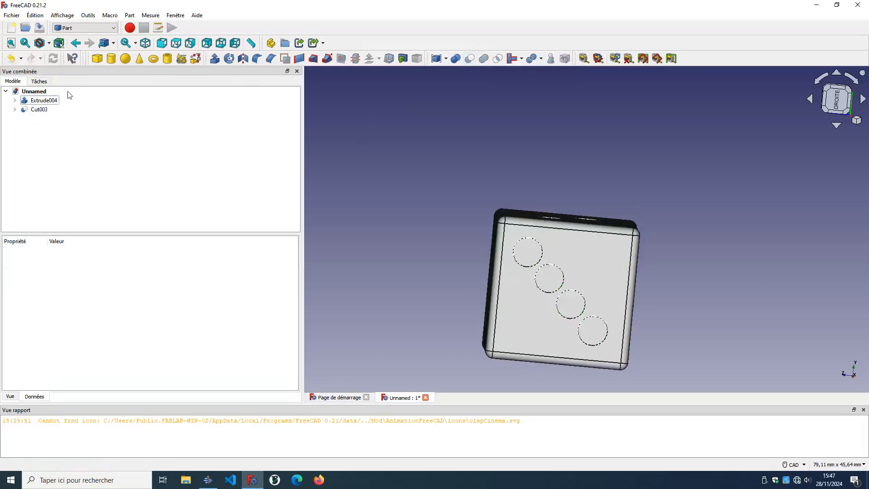
pyautogui.click(42, 100)
pyautogui.press('Delete')
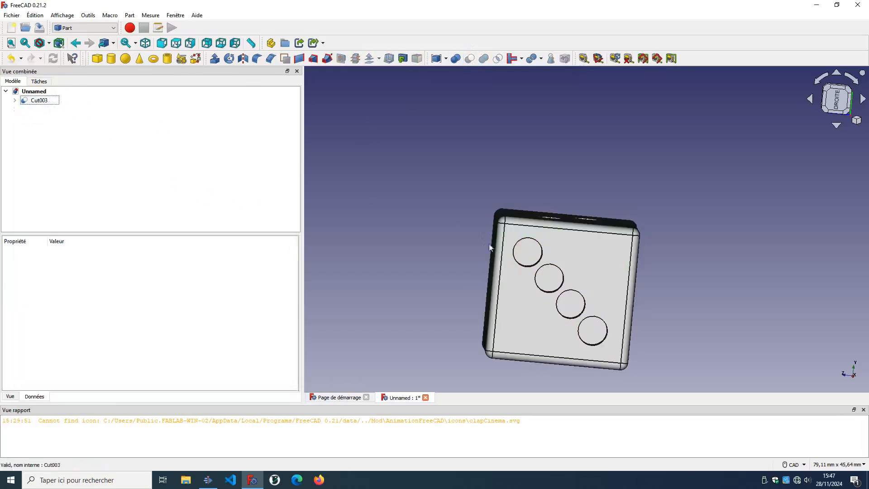
# In the Sketcher workbench, create a new sketch on the die's blank front face using the plane-face attachment method.
pyautogui.moveTo(642, 324); pyautogui.dragTo(590, 232, button='middle')
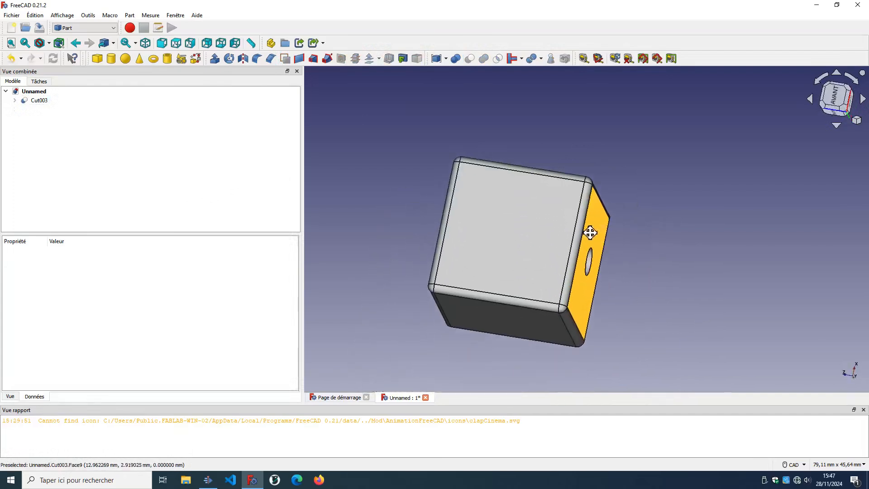
pyautogui.click(85, 28)
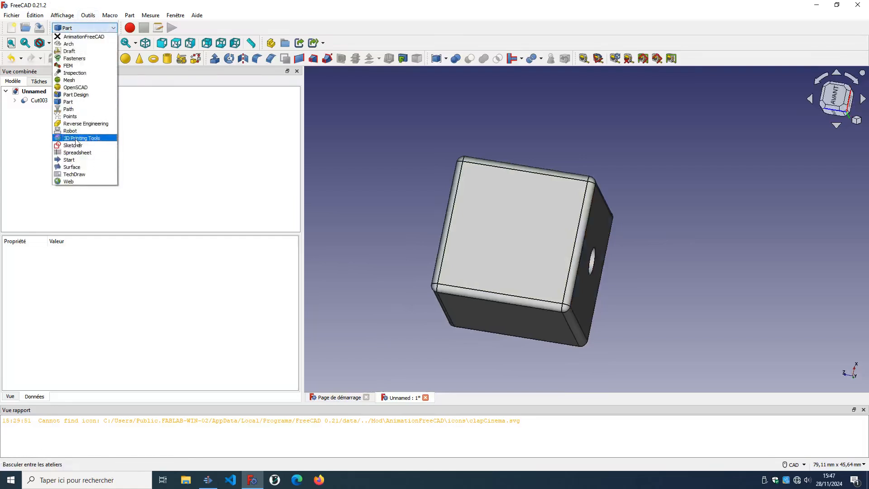
pyautogui.click(72, 145)
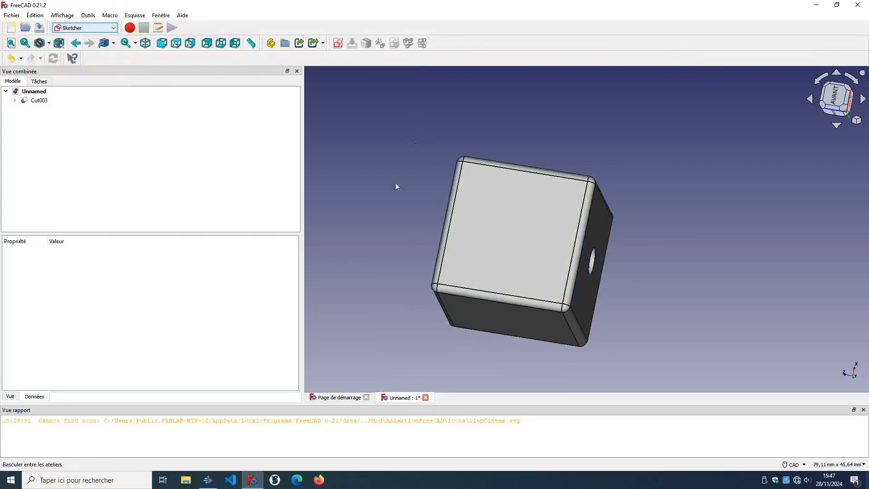
pyautogui.click(337, 43)
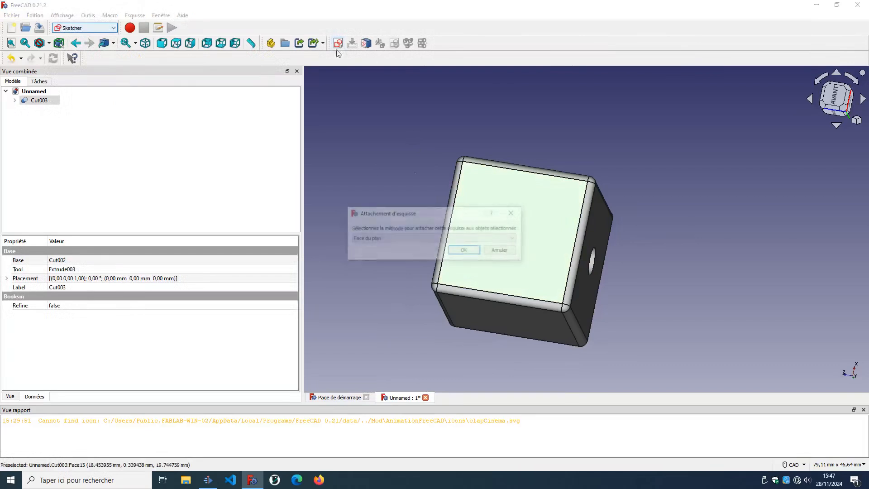
pyautogui.click(460, 251)
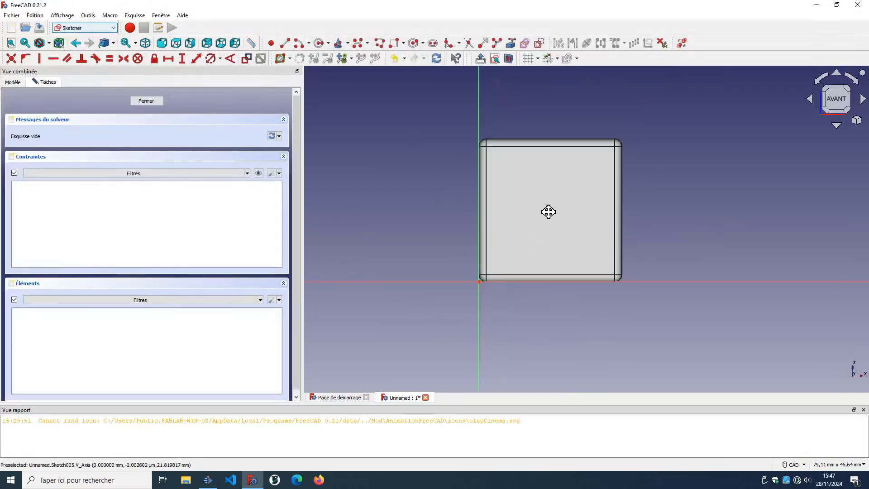
# Draw a diagonal line across the front face, extending slightly past its lower-left and upper-right corners.
pyautogui.moveTo(548, 212); pyautogui.dragTo(501, 225, button='middle')
pyautogui.click(286, 44)
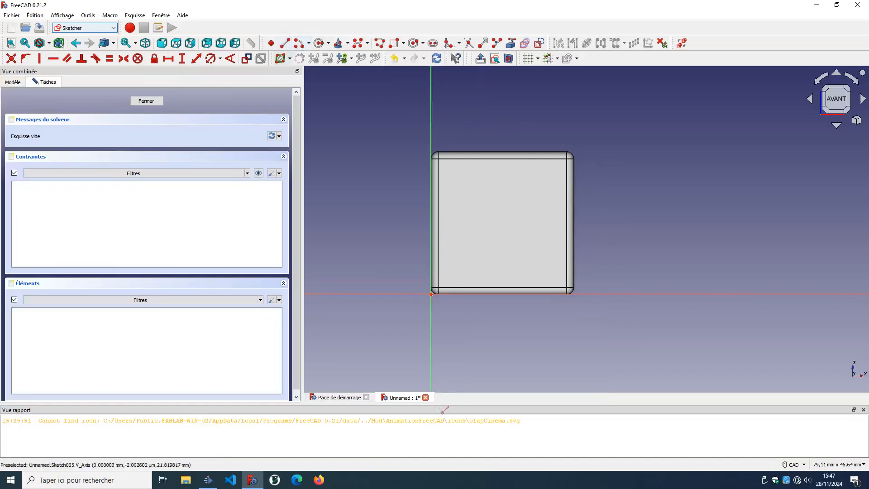
pyautogui.click(417, 307)
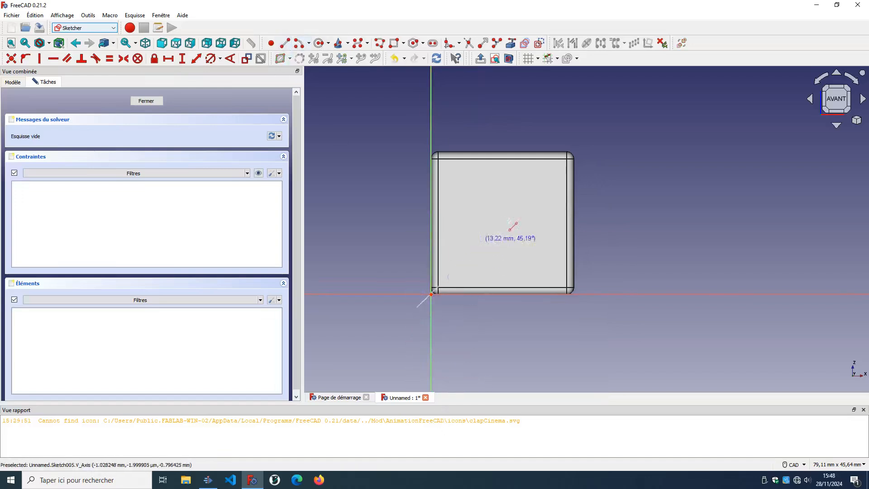
pyautogui.click(586, 140)
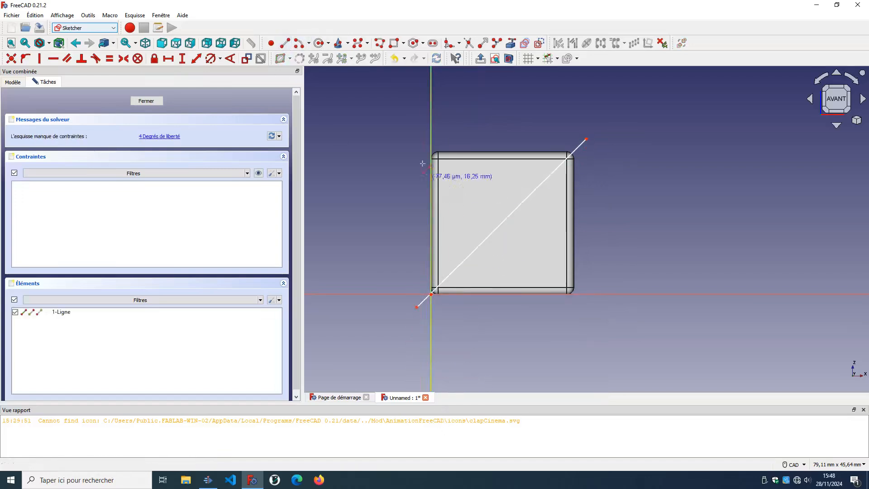
# Constrain the diagonal line's lower endpoint onto the vertical axis and adjust the line so it starts at the origin.
pyautogui.click(416, 308)
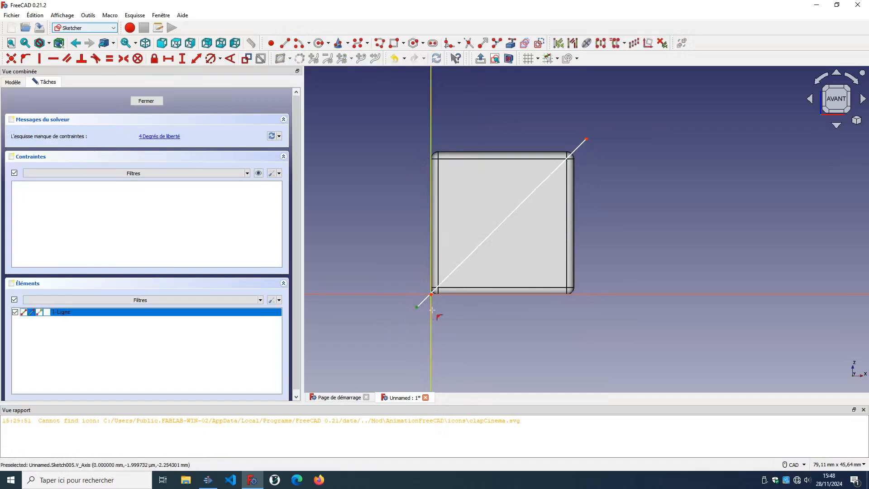
pyautogui.click(431, 307)
pyautogui.rightClick(450, 311)
pyautogui.moveTo(431, 308); pyautogui.dragTo(434, 299)
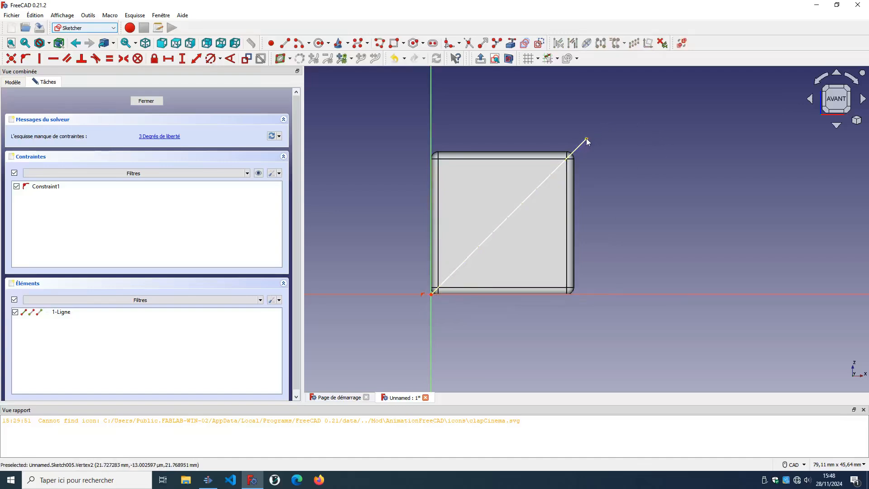
pyautogui.moveTo(588, 143); pyautogui.dragTo(587, 144)
# Sketch five circles of about 2 mm radius on the front face, three above the diagonal line and two below it.
pyautogui.click(319, 43)
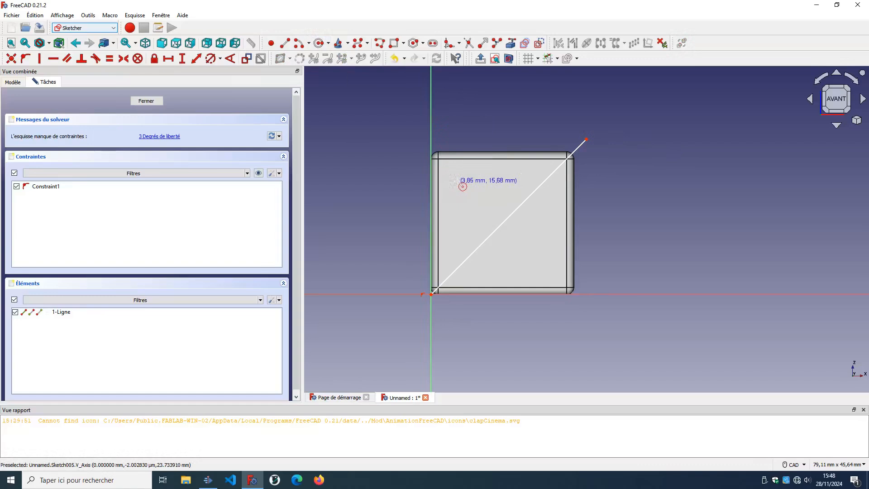
pyautogui.click(466, 182)
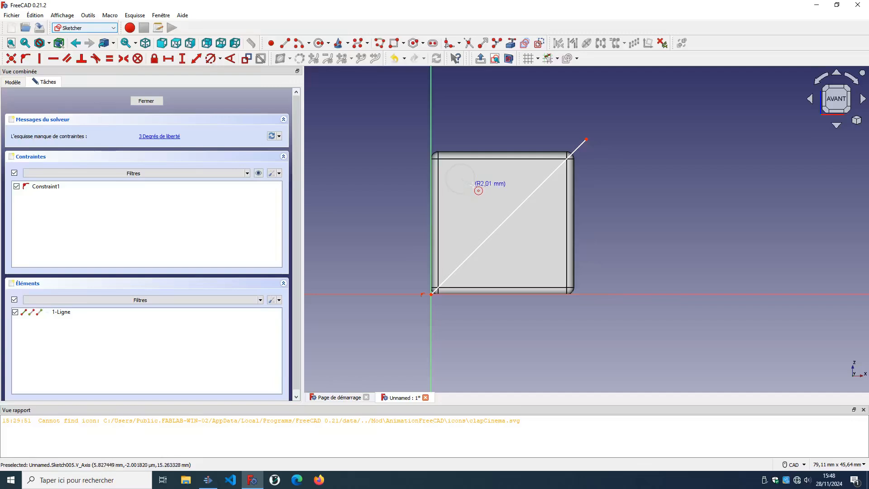
pyautogui.click(472, 184)
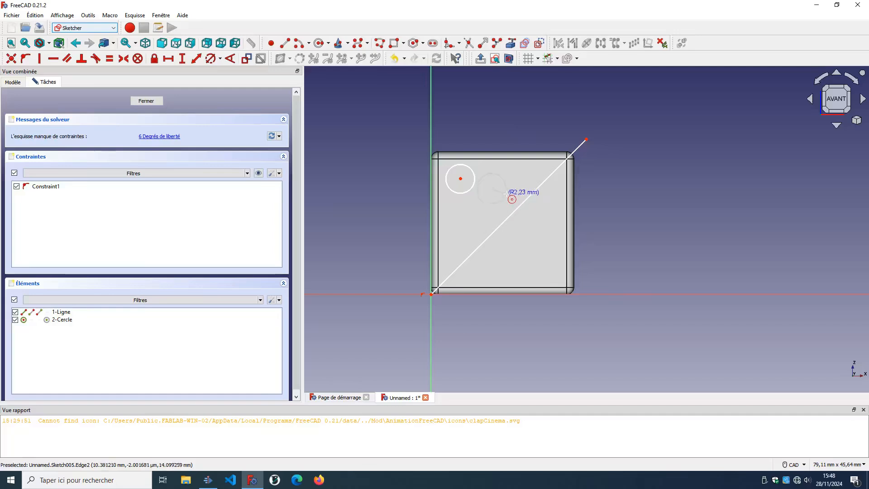
pyautogui.click(505, 192)
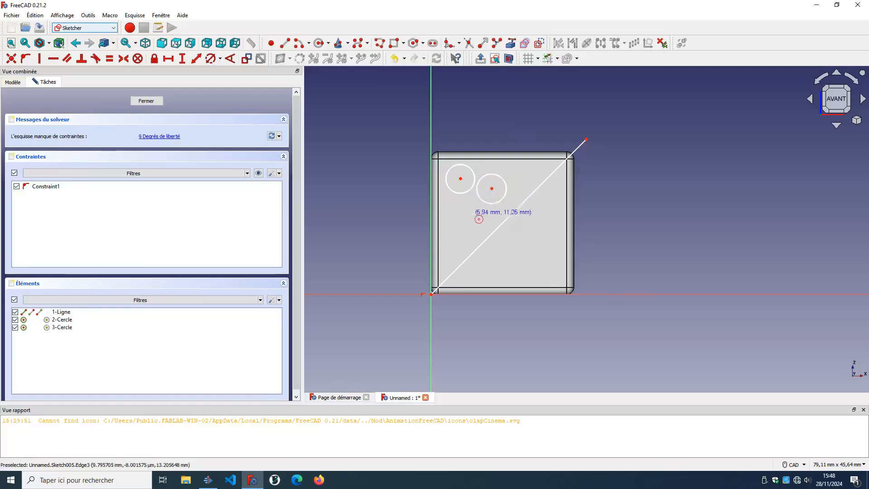
pyautogui.click(461, 219)
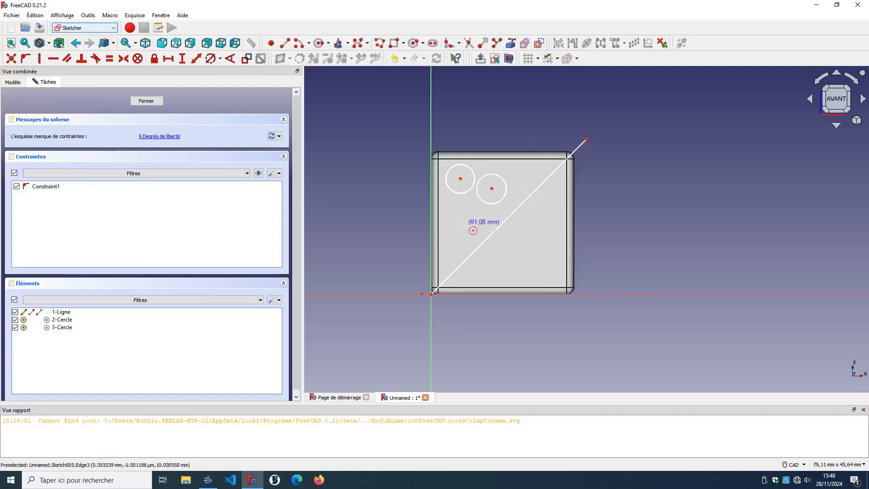
pyautogui.click(475, 225)
pyautogui.click(523, 239)
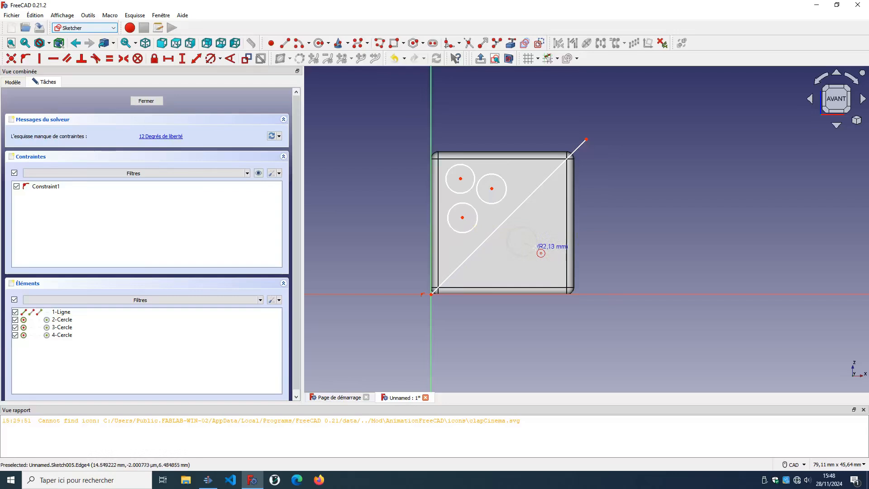
pyautogui.click(536, 247)
pyautogui.click(541, 216)
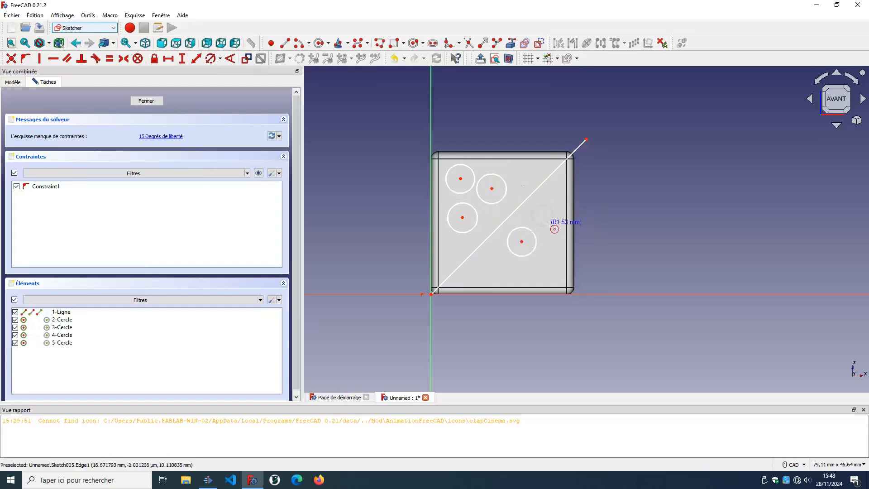
pyautogui.click(552, 231)
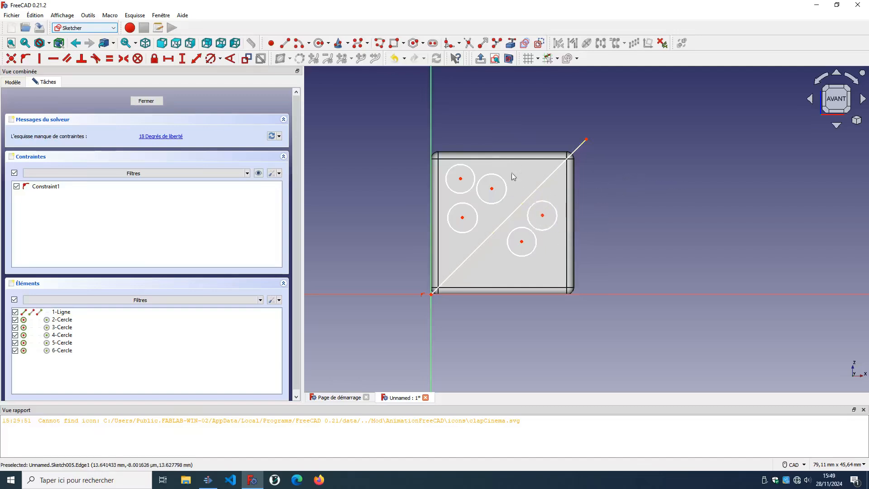
# Constrain the centers of all five circles onto the diagonal line with point-on-object constraints.
pyautogui.click(549, 216)
pyautogui.click(536, 189)
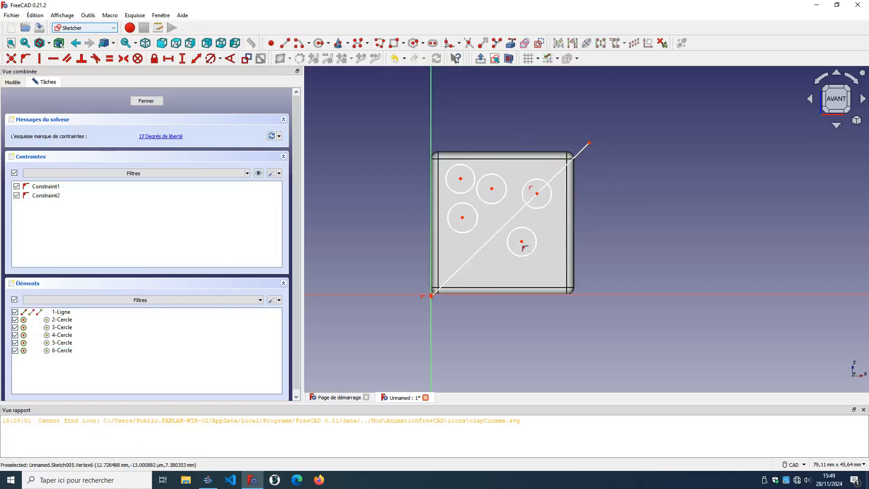
pyautogui.click(521, 241)
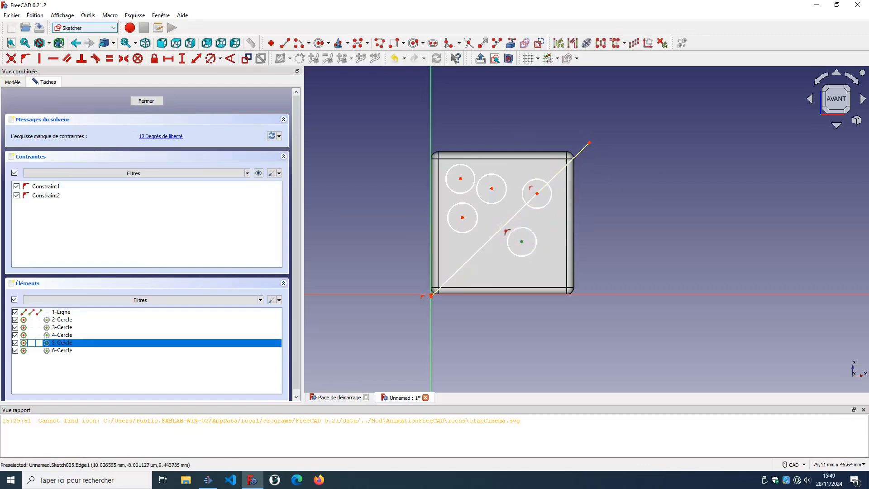
pyautogui.click(501, 229)
pyautogui.click(463, 221)
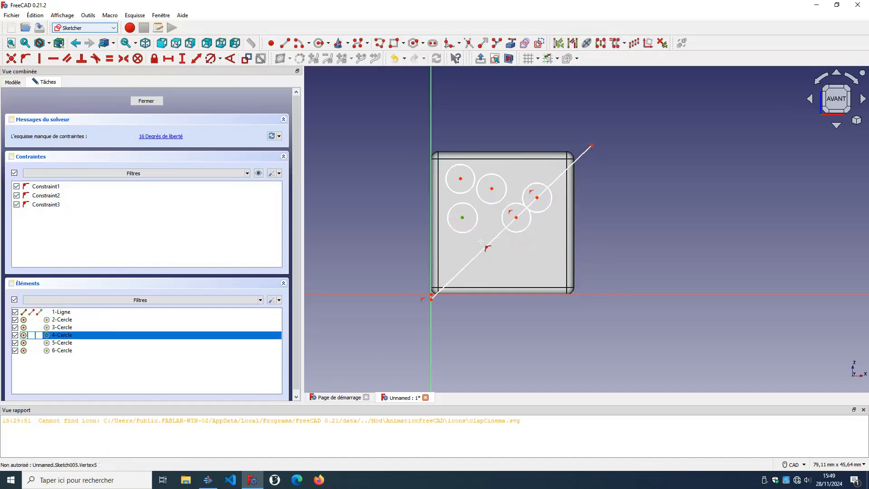
pyautogui.click(489, 248)
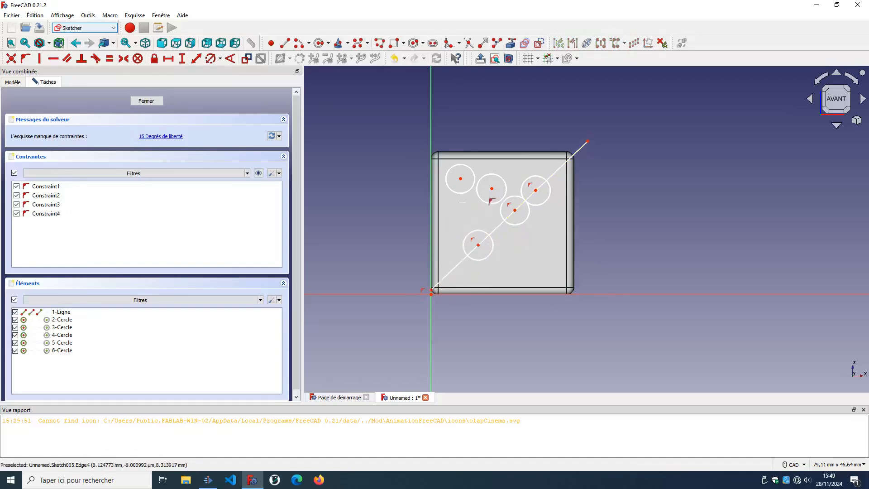
pyautogui.click(491, 188)
pyautogui.click(498, 227)
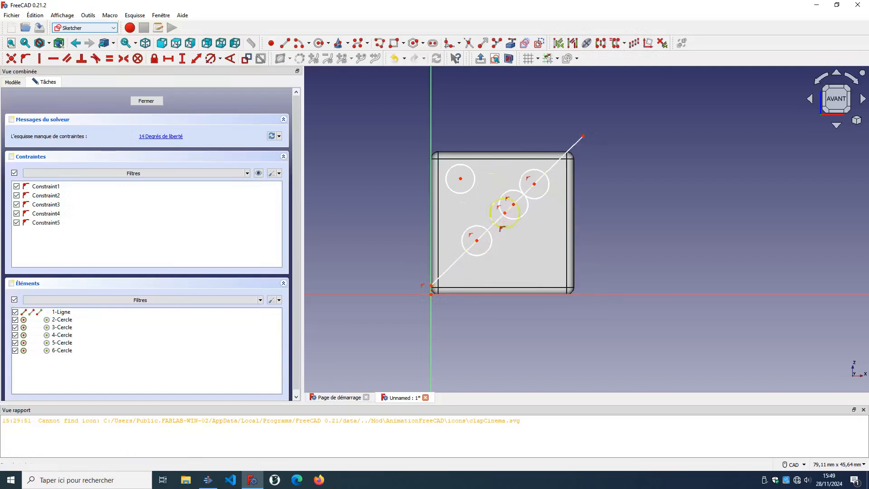
pyautogui.click(460, 179)
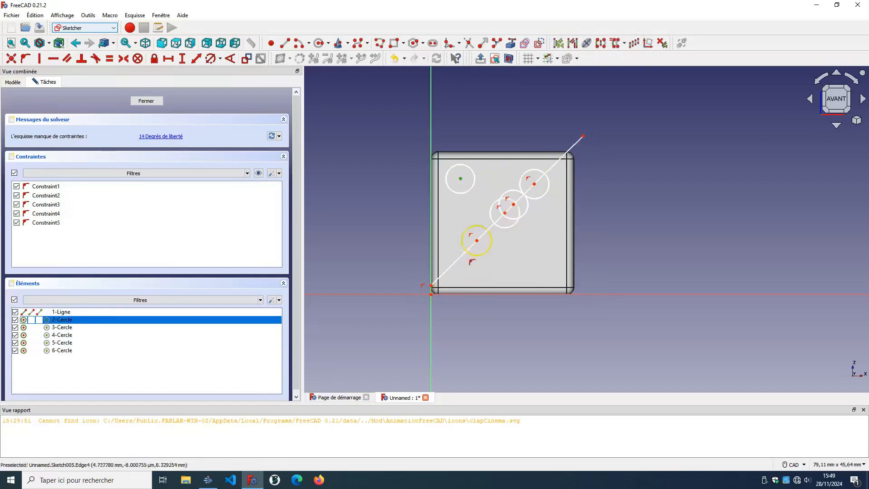
pyautogui.click(461, 256)
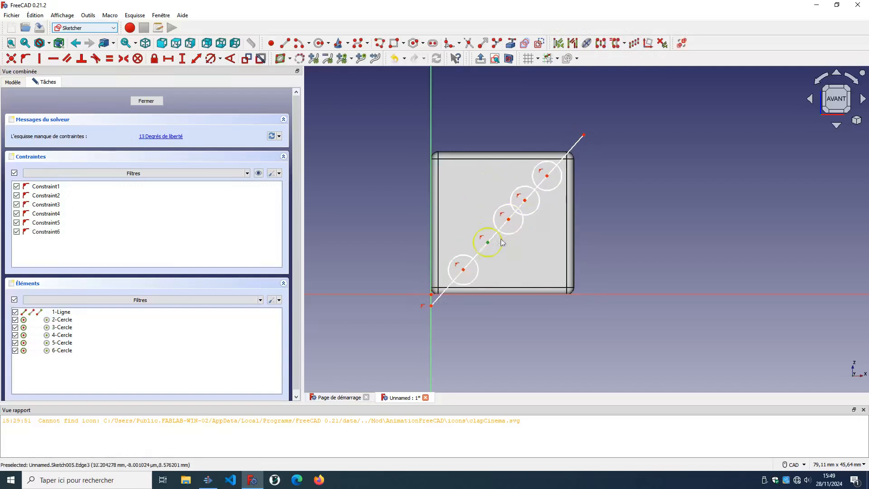
# Space the five circles evenly along the diagonal line, adjusting the line's endpoints to keep the row on the face.
pyautogui.moveTo(488, 242); pyautogui.dragTo(551, 174)
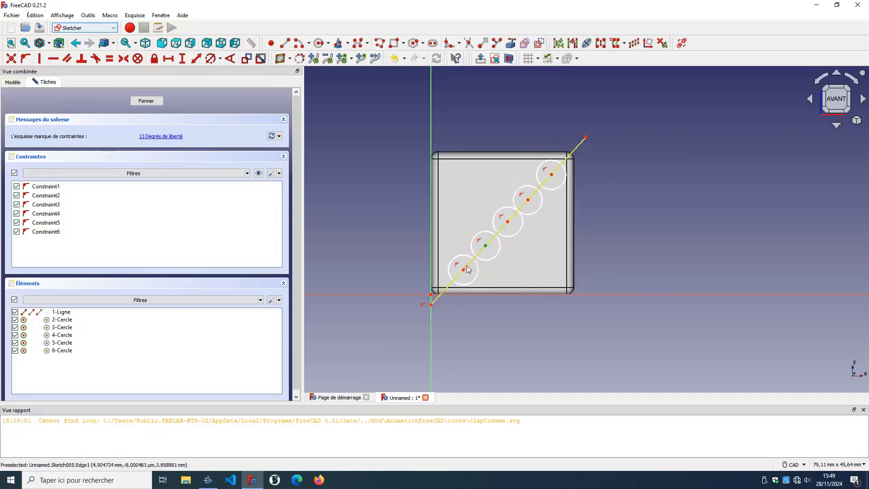
pyautogui.moveTo(529, 202); pyautogui.dragTo(527, 198)
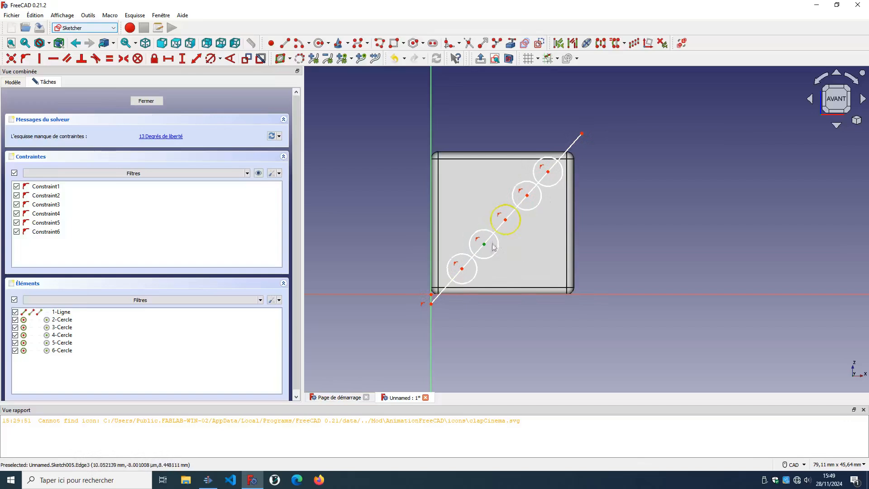
pyautogui.moveTo(430, 305); pyautogui.dragTo(434, 295)
pyautogui.moveTo(582, 139); pyautogui.dragTo(598, 157)
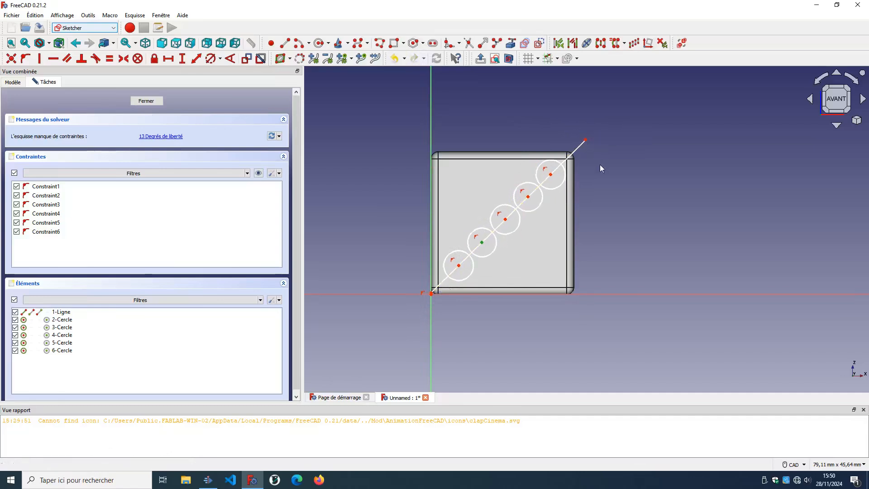
pyautogui.moveTo(457, 269); pyautogui.dragTo(480, 247)
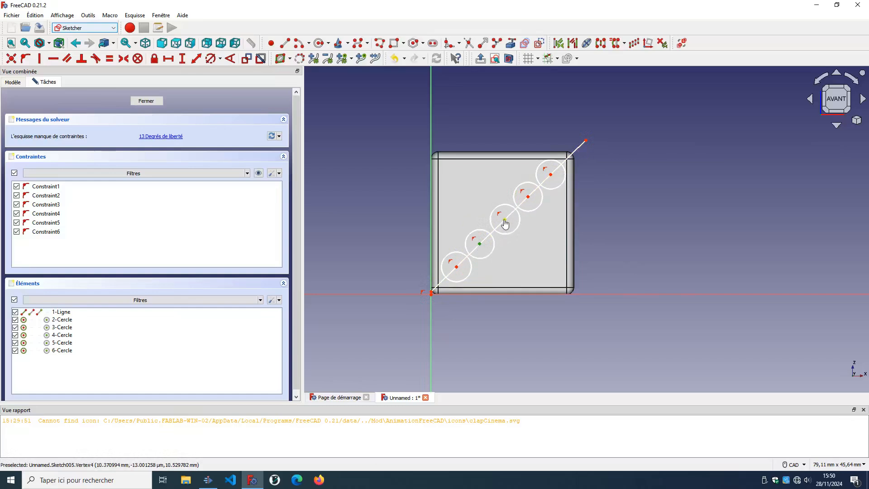
pyautogui.moveTo(504, 220); pyautogui.dragTo(551, 181)
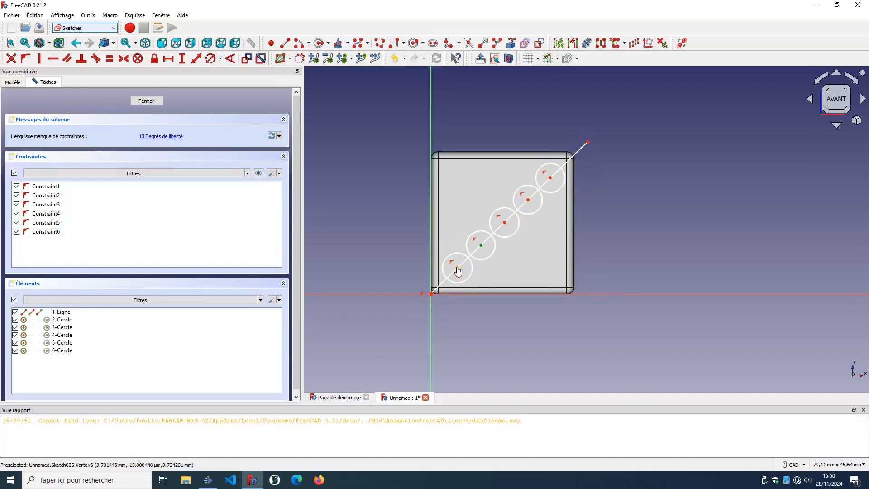
pyautogui.moveTo(456, 272); pyautogui.dragTo(456, 268)
pyautogui.moveTo(480, 249); pyautogui.dragTo(556, 187)
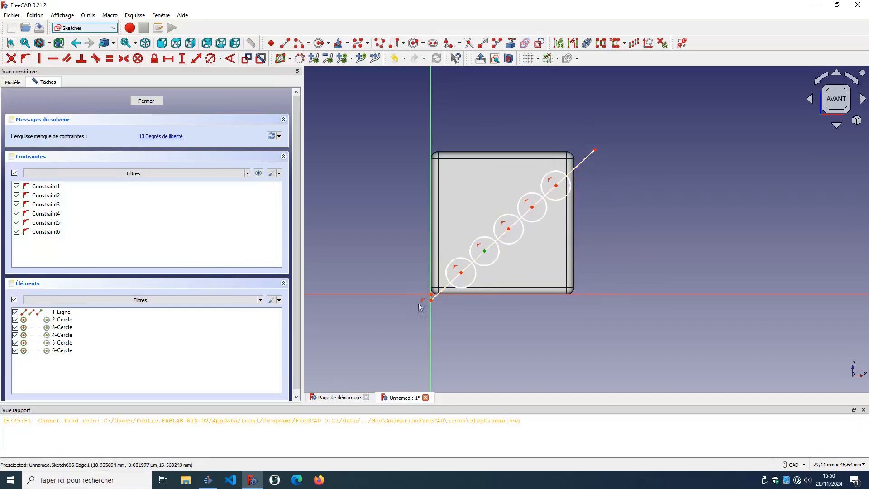
# Realign the diagonal line's endpoints so it starts at the origin and passes through the face's upper-right corner.
pyautogui.moveTo(431, 299); pyautogui.dragTo(431, 295)
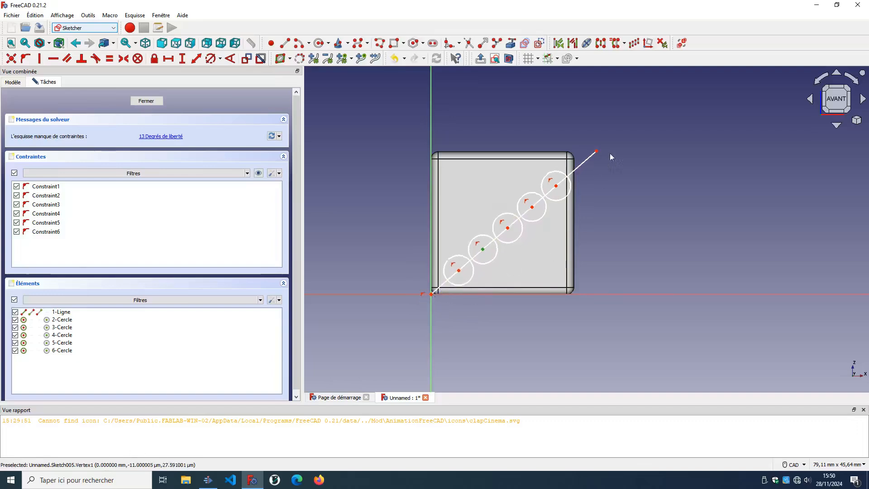
pyautogui.moveTo(595, 151)
pyautogui.mouseDown()
pyautogui.moveTo(589, 132)
pyautogui.moveTo(590, 140)
pyautogui.mouseUp()
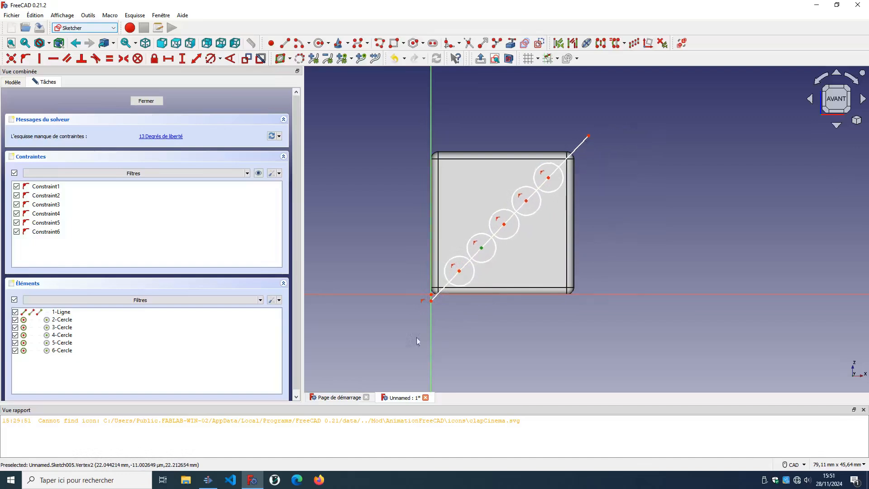
pyautogui.moveTo(432, 296); pyautogui.dragTo(433, 295)
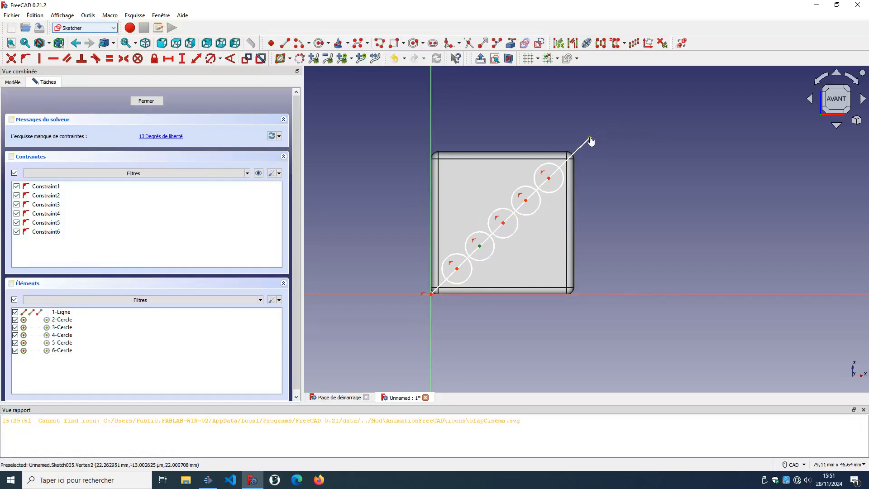
pyautogui.moveTo(590, 136); pyautogui.dragTo(590, 137)
pyautogui.moveTo(590, 138); pyautogui.dragTo(590, 135)
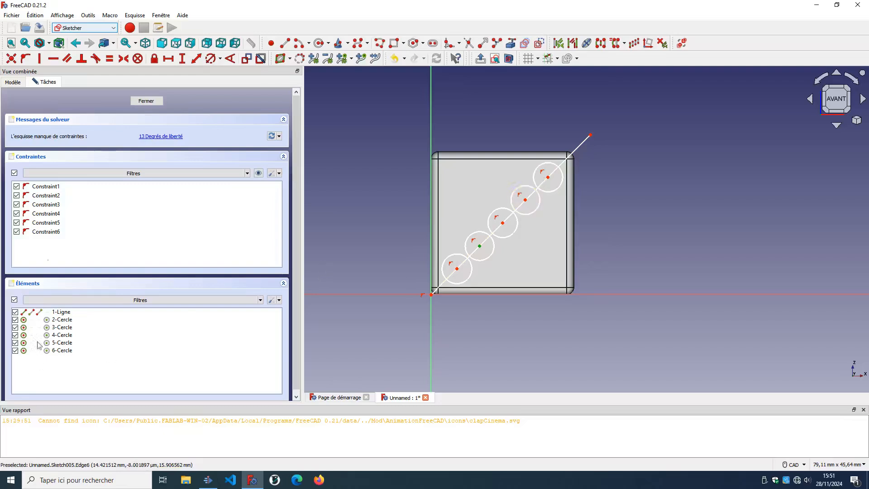
# Delete the diagonal line from the five-circle sketch and close the sketch.
pyautogui.click(61, 313)
pyautogui.press('Delete')
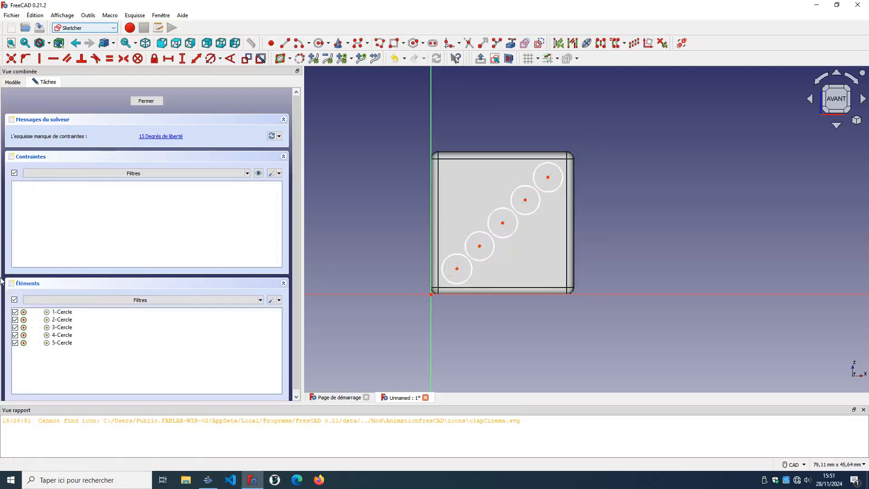
pyautogui.click(146, 103)
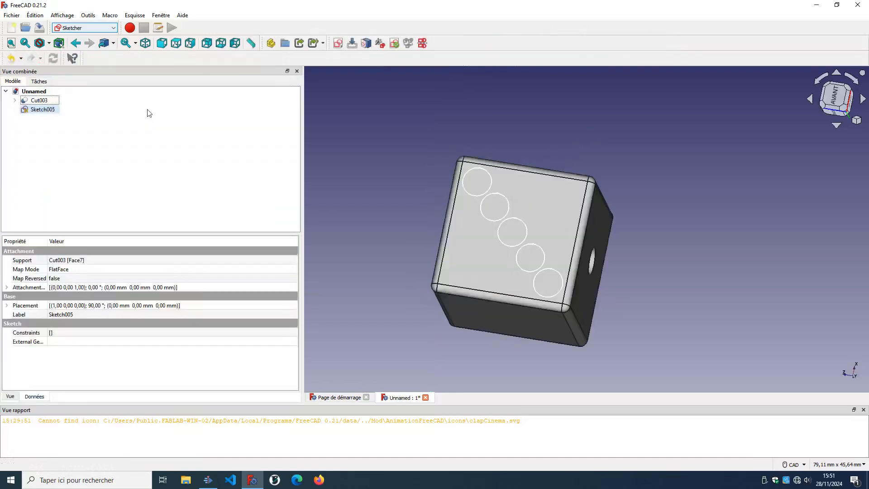
# In the Part workbench, extrude the five-circle sketch with a primary length of 0 mm and a reverse length of 2 mm.
pyautogui.click(84, 29)
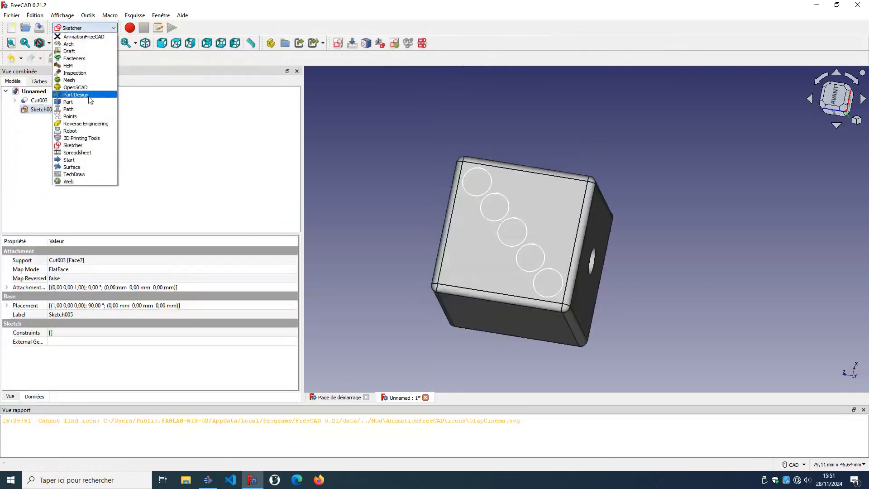
pyautogui.click(84, 109)
pyautogui.click(51, 110)
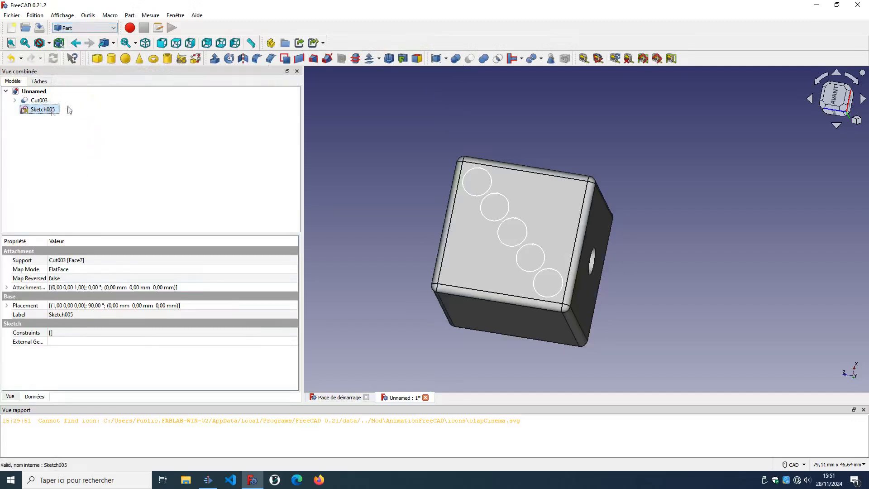
pyautogui.click(214, 58)
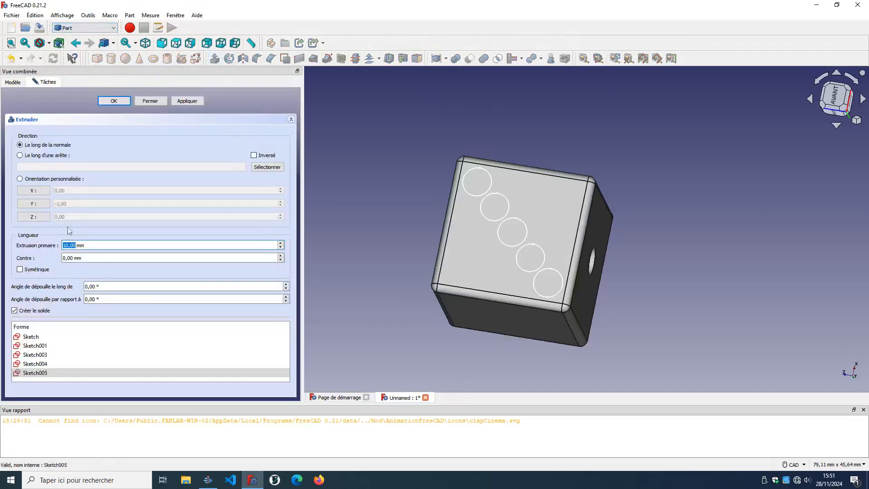
pyautogui.write('0')
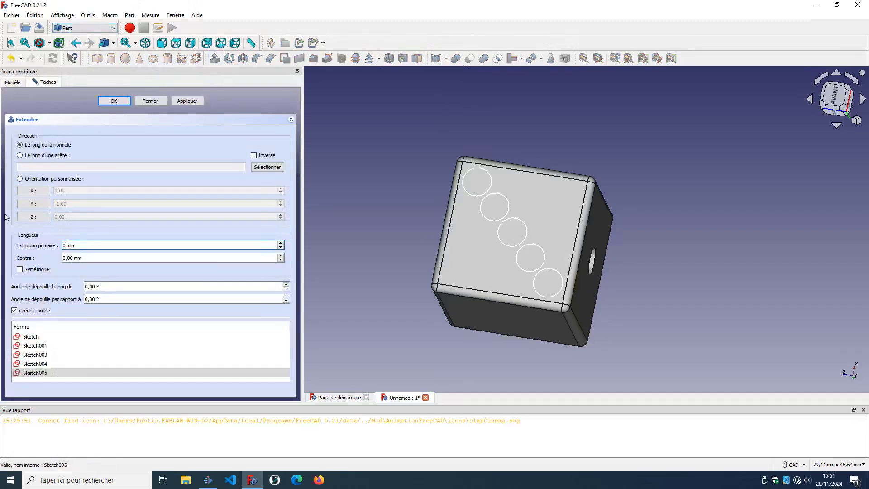
pyautogui.click(68, 258)
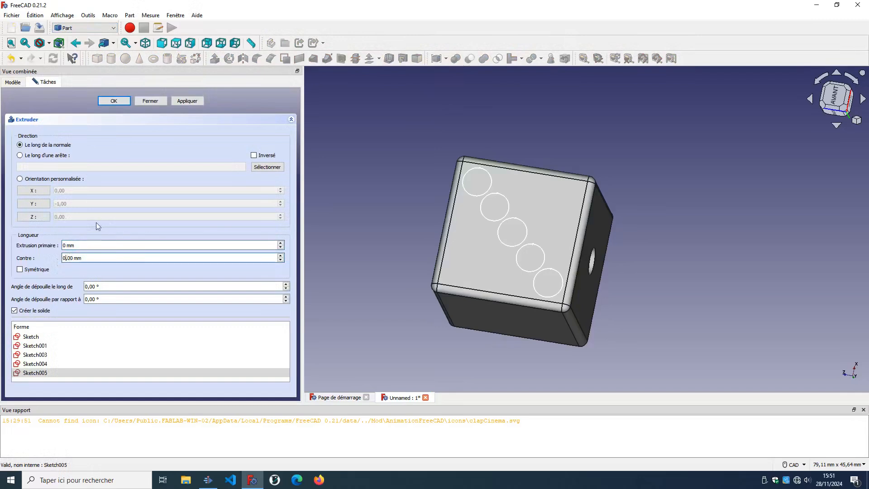
pyautogui.press('BackSpace')
pyautogui.write('2')
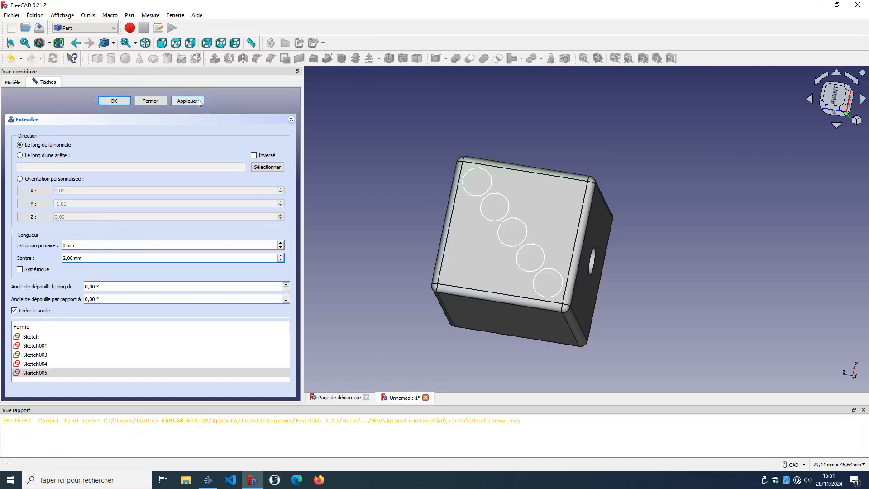
pyautogui.click(116, 101)
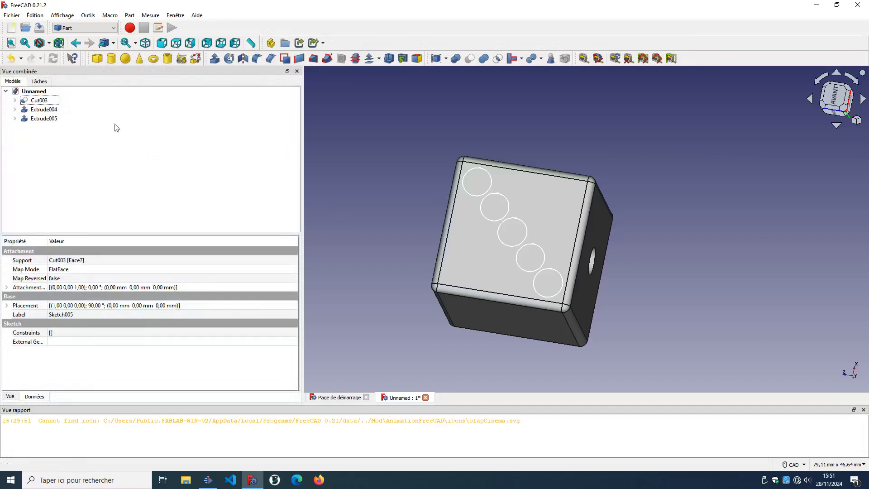
# Cut the first five-pip extrusion from the die body and delete the duplicate extrusion.
pyautogui.click(38, 101)
pyautogui.keyDown('ctrl'); pyautogui.click(41, 111); pyautogui.keyUp('ctrl')
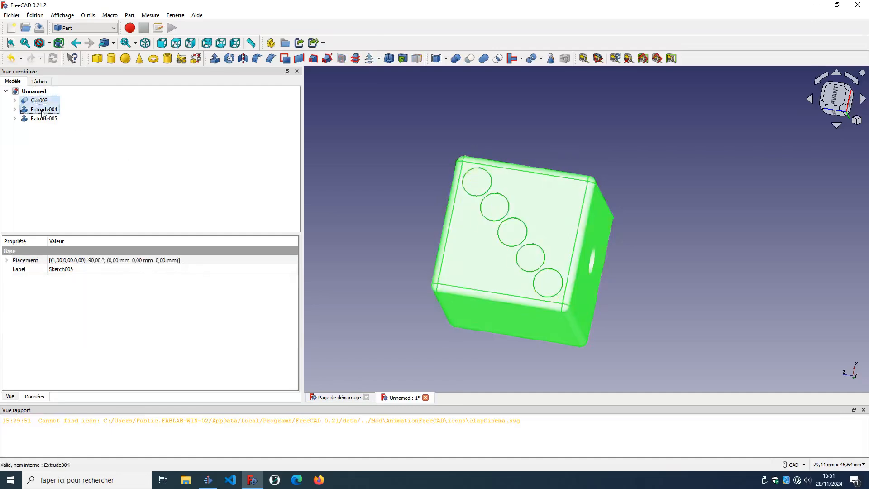
pyautogui.click(264, 146)
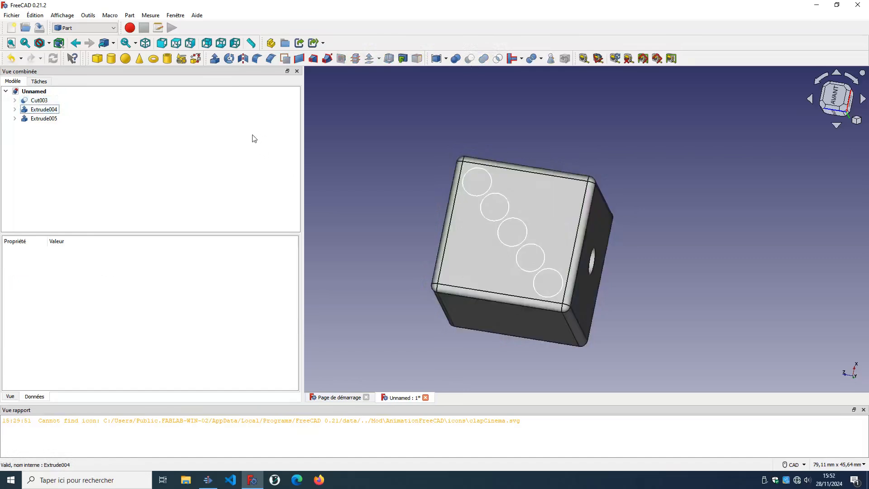
pyautogui.click(44, 100)
pyautogui.keyDown('ctrl'); pyautogui.click(46, 112); pyautogui.keyUp('ctrl')
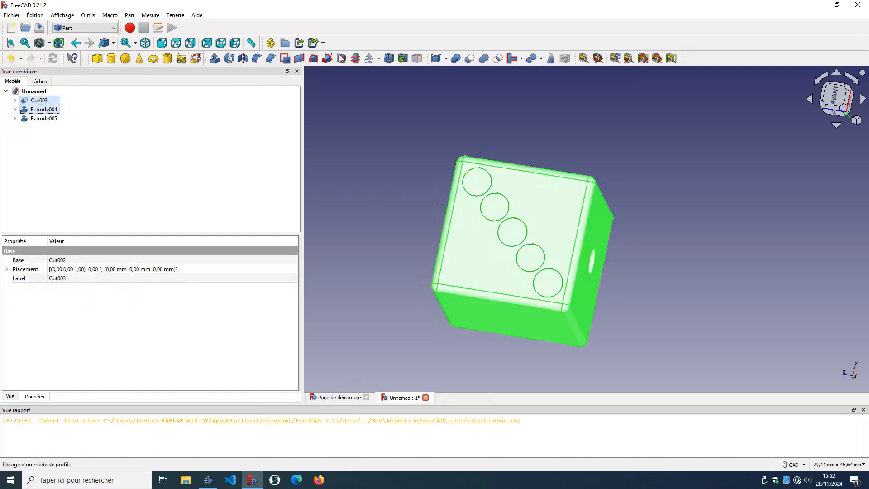
pyautogui.click(469, 58)
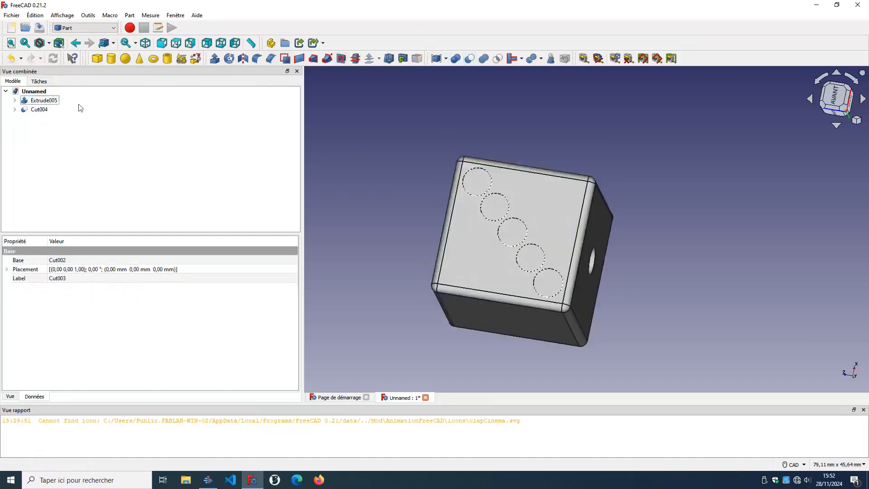
pyautogui.click(44, 100)
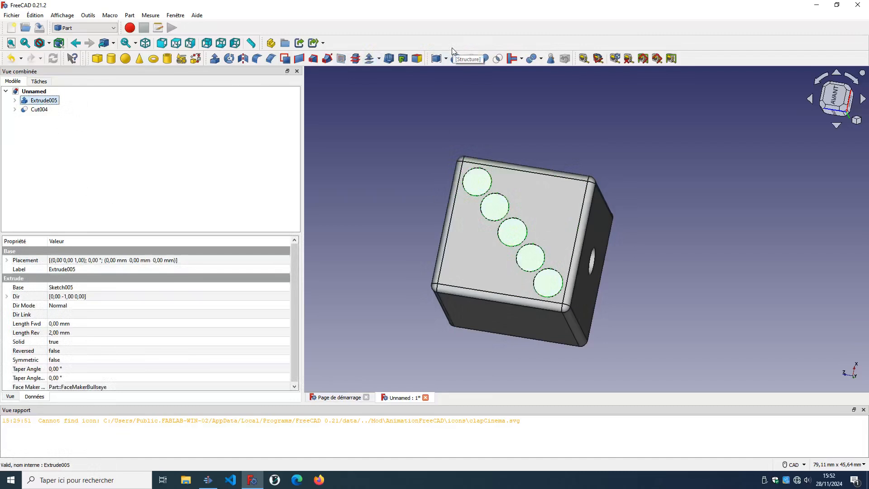
pyautogui.press('Delete')
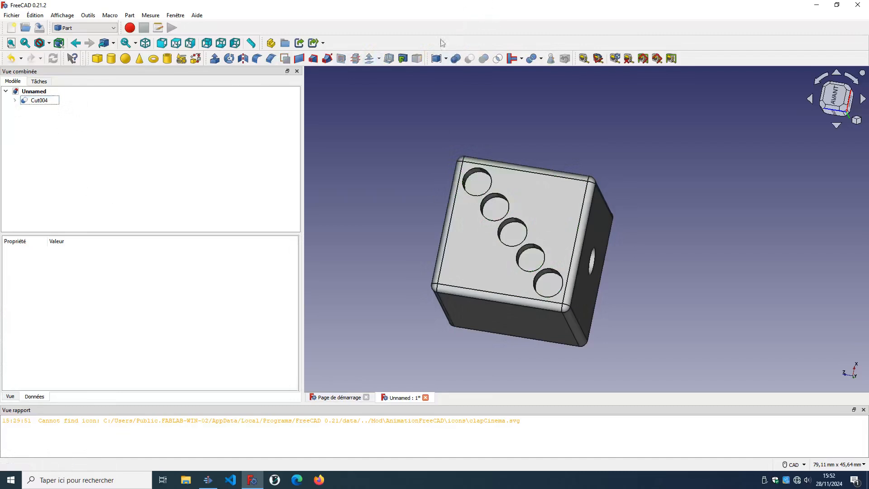
# Sketch a diagonal line across the left face, constrain its lower end to the vertical axis, and align it through the origin and opposite corner.
pyautogui.moveTo(612, 343)
pyautogui.mouseDown(button='middle')
pyautogui.moveTo(598, 338)
pyautogui.moveTo(576, 270)
pyautogui.moveTo(601, 330)
pyautogui.mouseUp(button='middle')
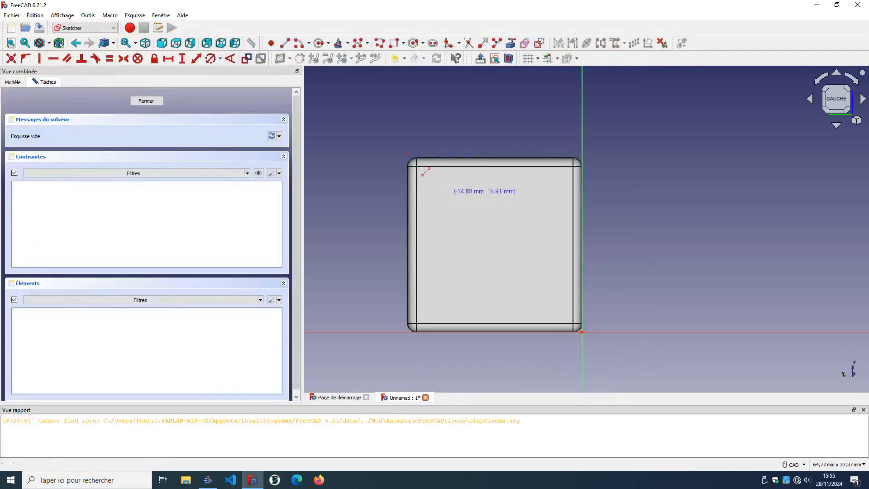
pyautogui.click(389, 145)
pyautogui.click(590, 341)
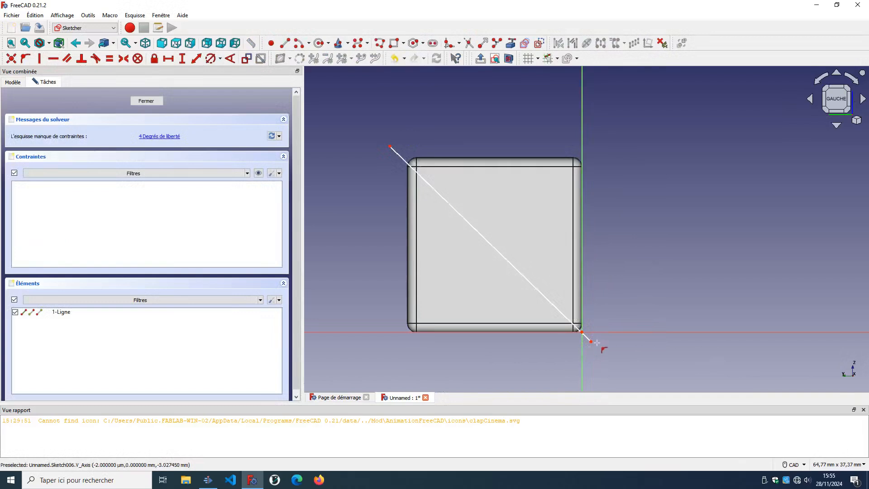
pyautogui.click(590, 342)
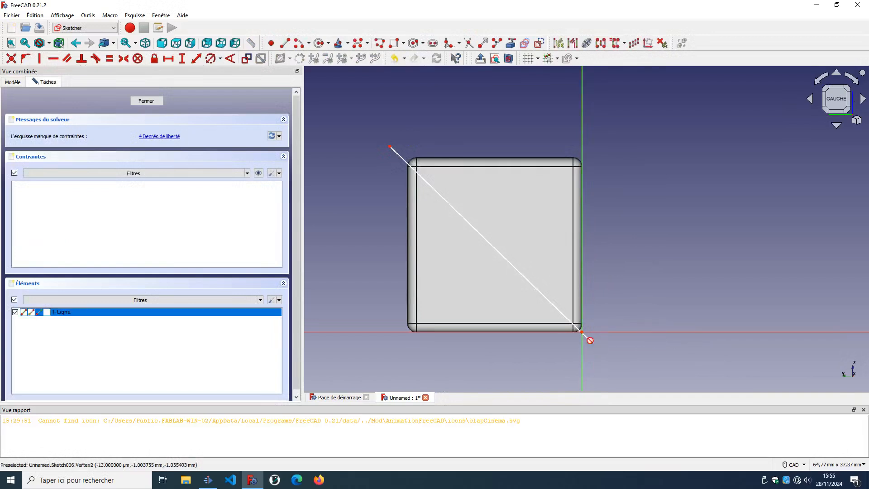
pyautogui.click(582, 347)
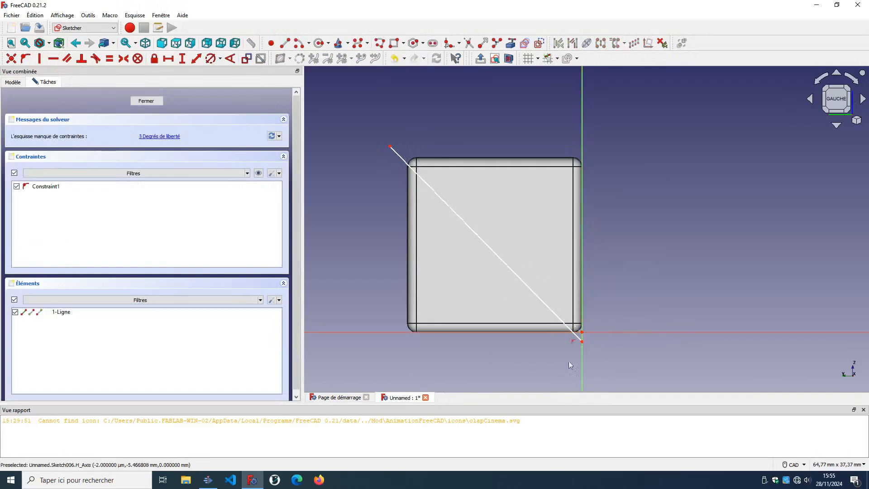
pyautogui.moveTo(582, 342); pyautogui.dragTo(584, 338)
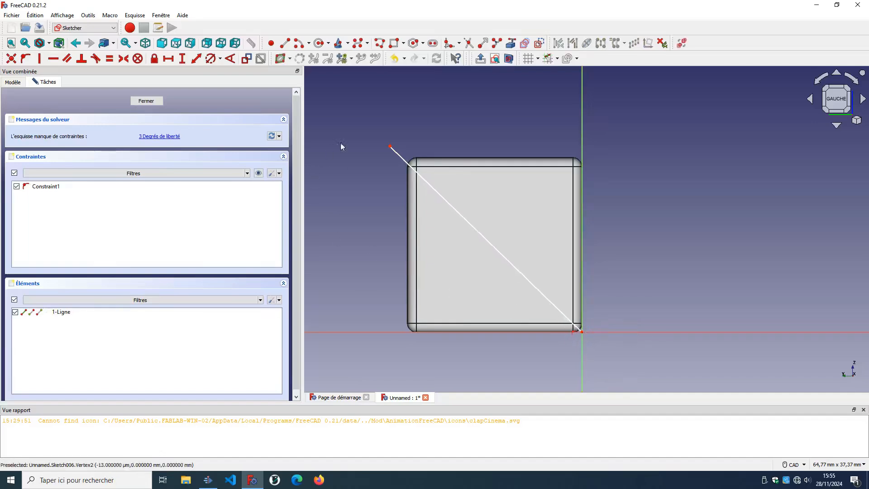
pyautogui.moveTo(388, 146); pyautogui.dragTo(392, 143)
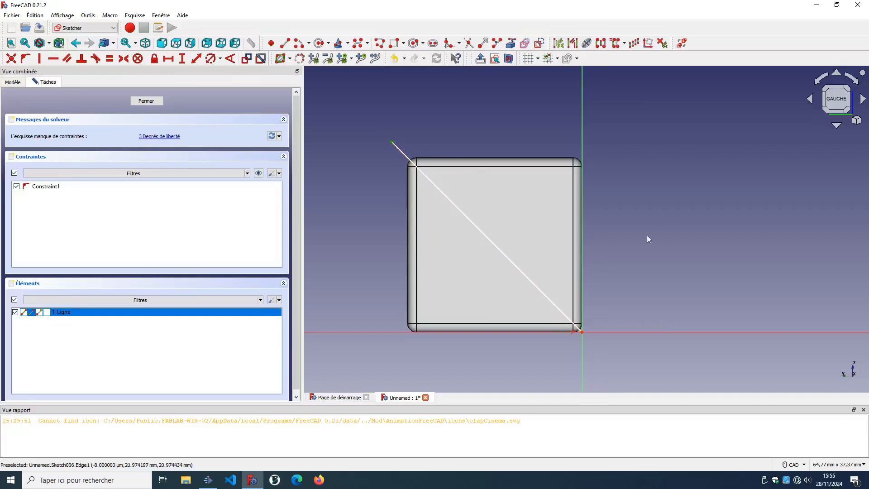
# Sketch six circles of about 1.5 mm radius on the left face, three on each side of the diagonal line.
pyautogui.click(318, 43)
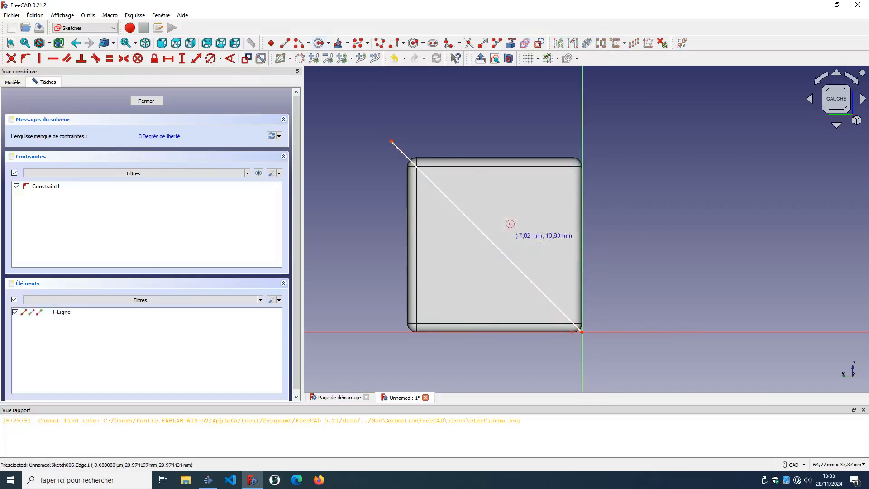
pyautogui.click(497, 212)
pyautogui.click(503, 212)
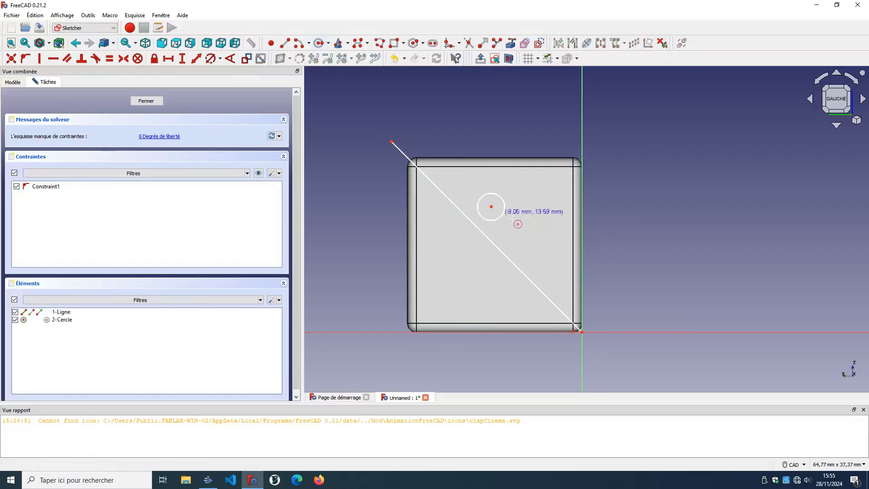
pyautogui.click(517, 224)
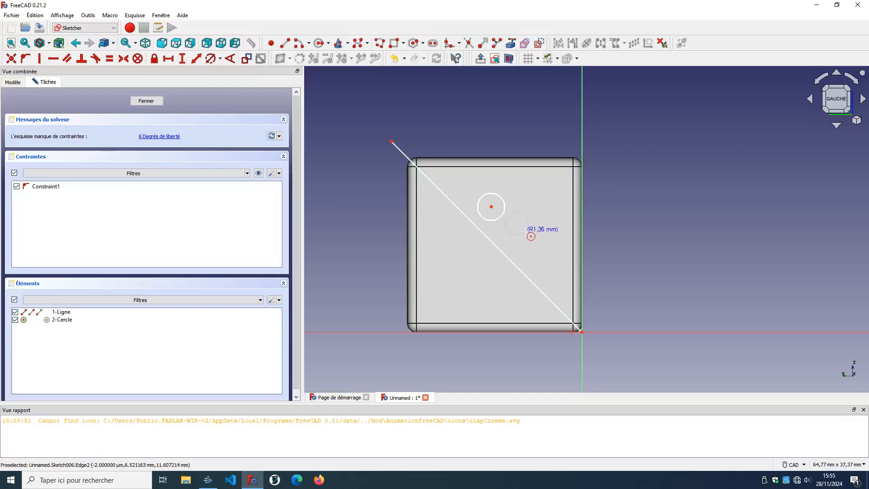
pyautogui.click(525, 232)
pyautogui.click(444, 261)
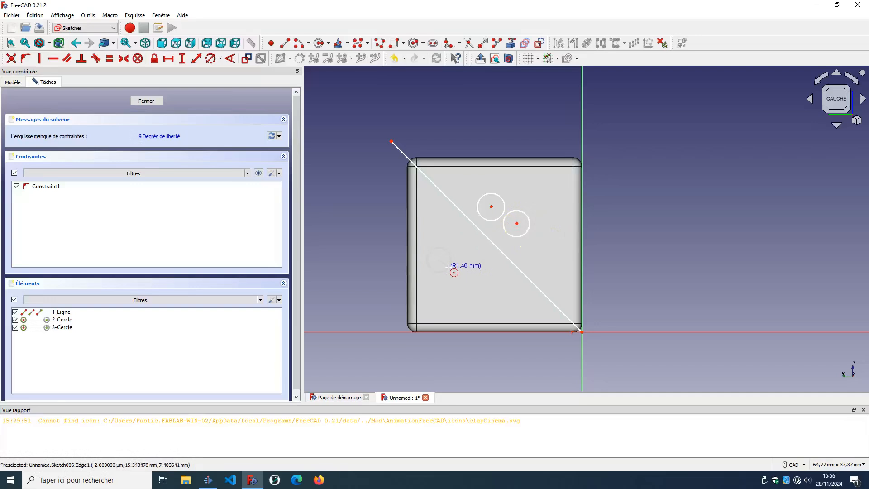
pyautogui.click(452, 266)
pyautogui.click(471, 268)
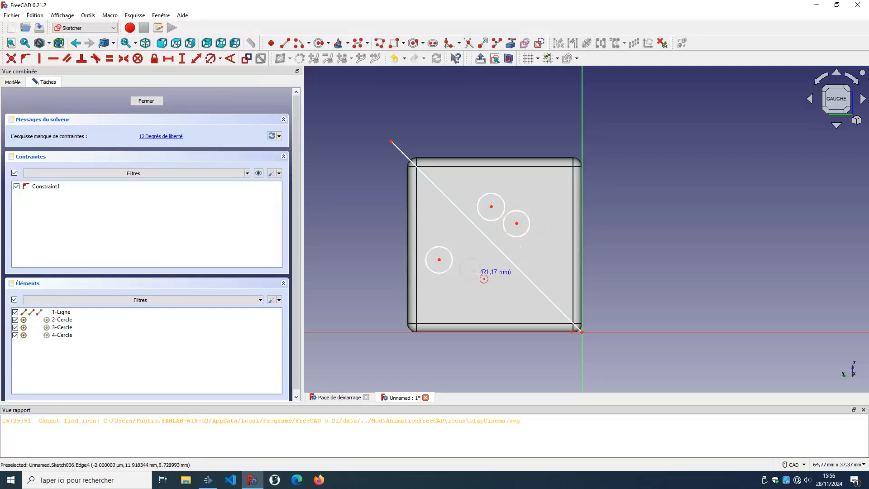
pyautogui.click(485, 280)
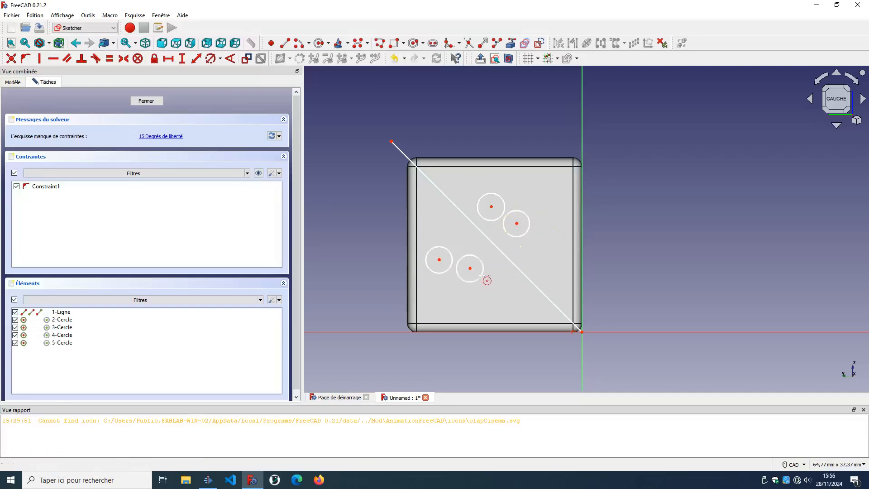
pyautogui.click(509, 281)
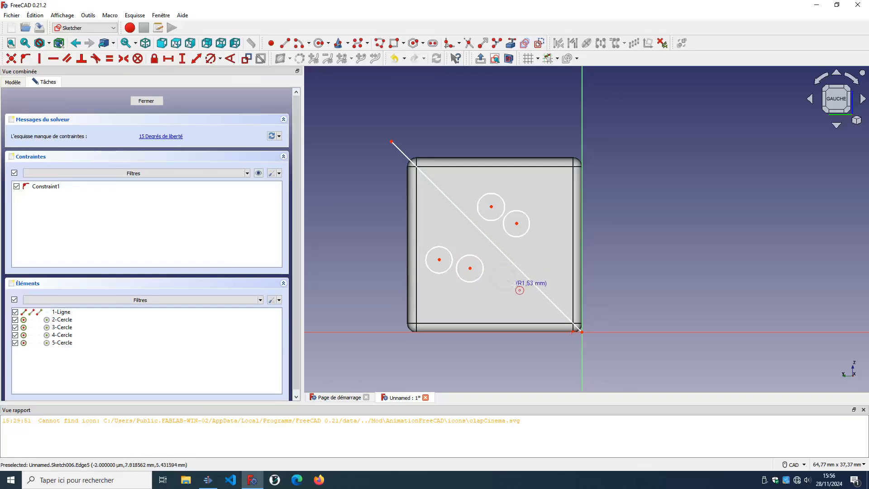
pyautogui.click(515, 285)
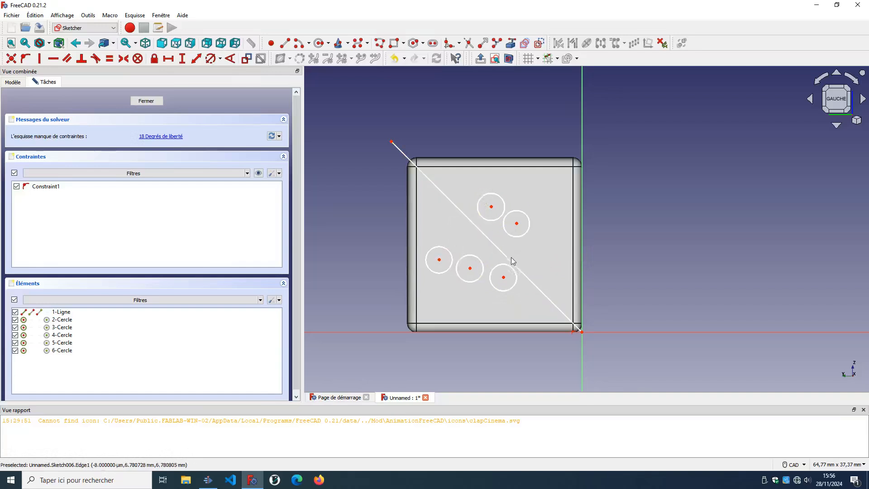
pyautogui.click(318, 43)
pyautogui.click(517, 193)
pyautogui.click(531, 199)
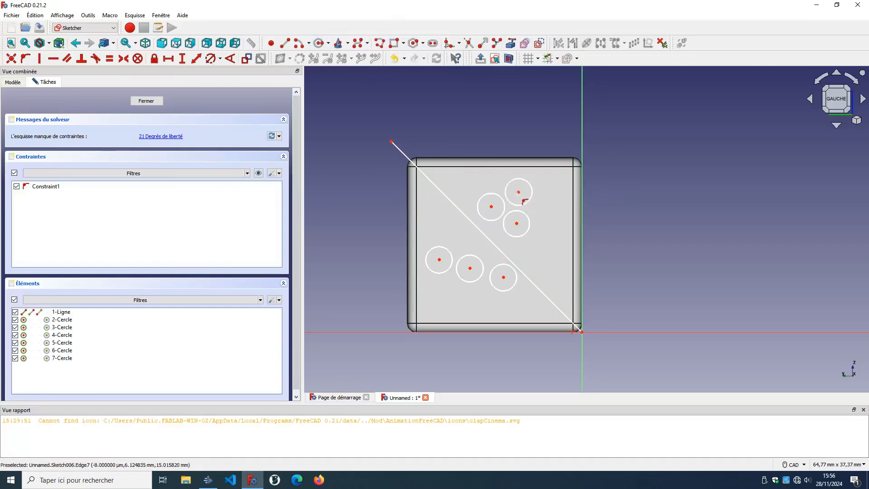
# Constrain the centers of all six circles onto the diagonal line with point-on-object constraints.
pyautogui.click(518, 193)
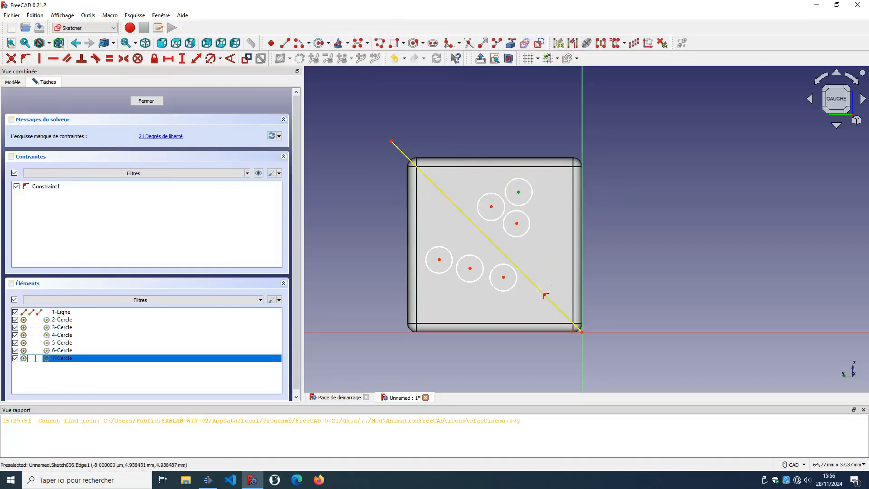
pyautogui.click(545, 294)
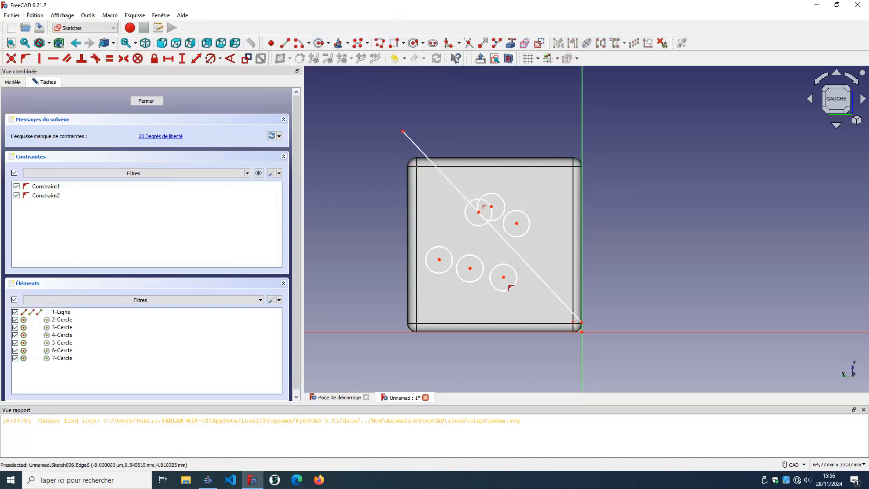
pyautogui.click(503, 277)
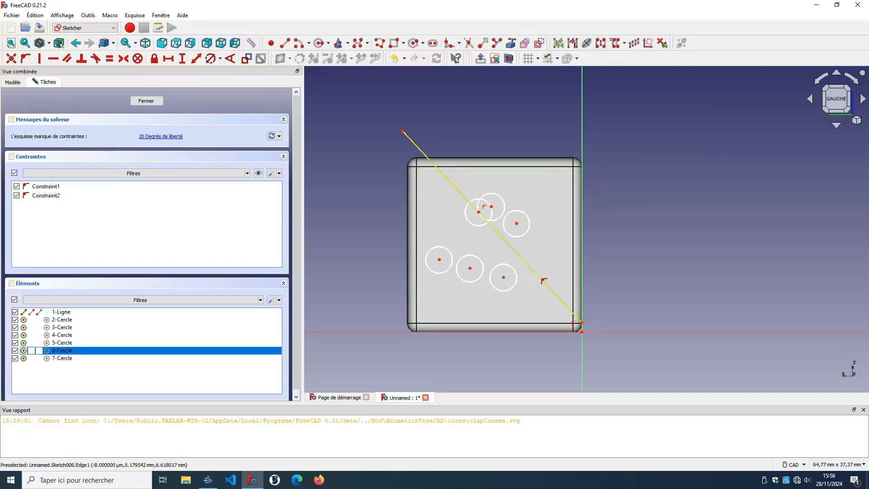
pyautogui.click(534, 271)
pyautogui.click(469, 271)
pyautogui.click(502, 241)
pyautogui.click(439, 260)
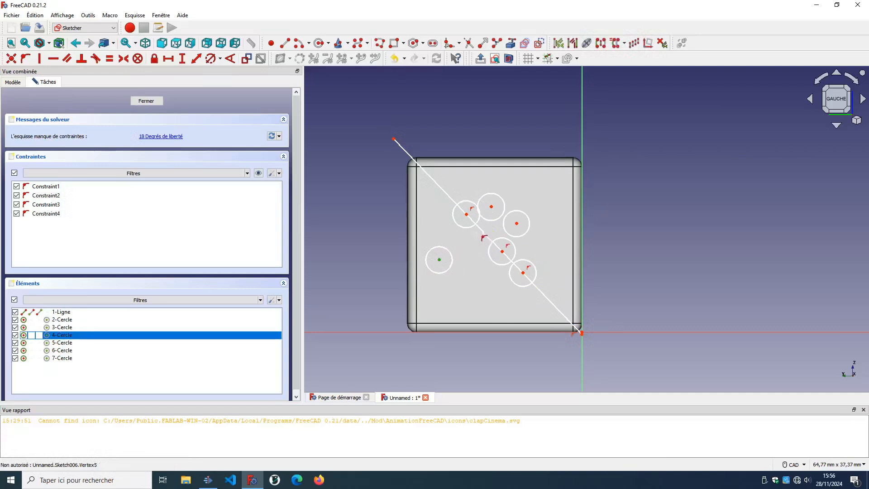
pyautogui.click(488, 237)
pyautogui.click(491, 208)
pyautogui.click(441, 204)
pyautogui.click(516, 223)
pyautogui.click(554, 310)
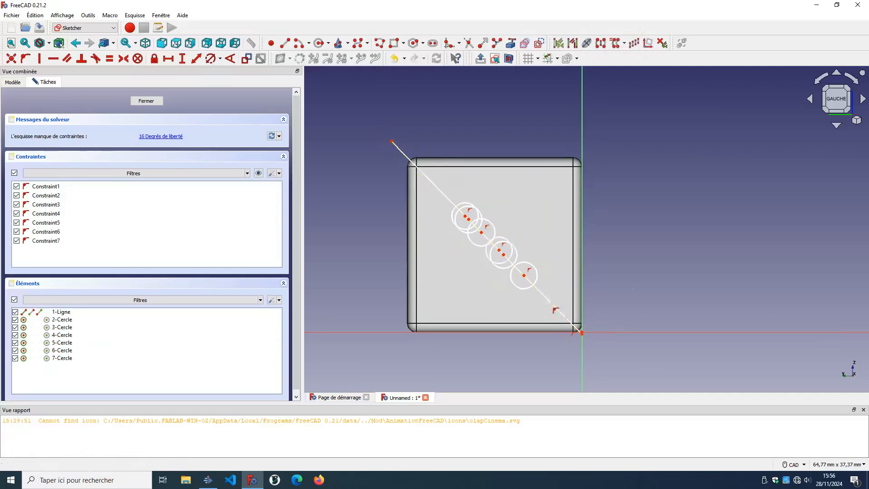
# Spread the six overlapping circles out along the diagonal line into a row across the left face.
pyautogui.moveTo(524, 276); pyautogui.dragTo(549, 299)
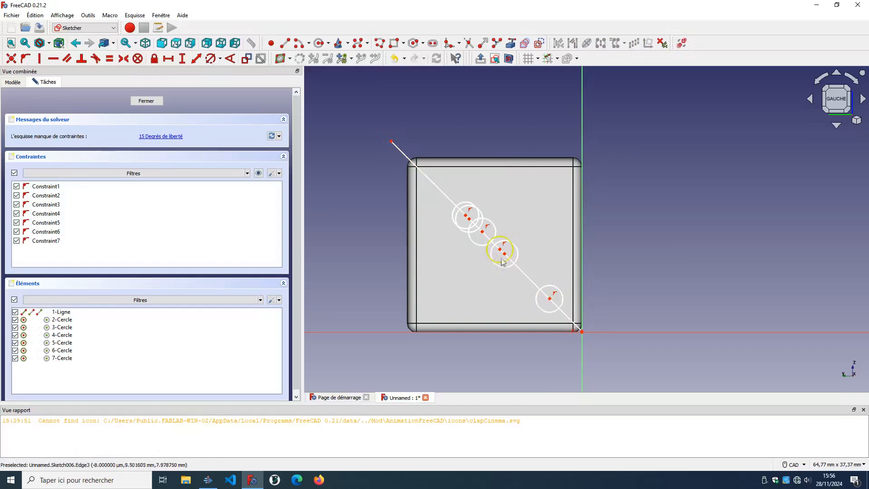
pyautogui.moveTo(505, 257); pyautogui.dragTo(526, 281)
pyautogui.moveTo(465, 219); pyautogui.dragTo(438, 192)
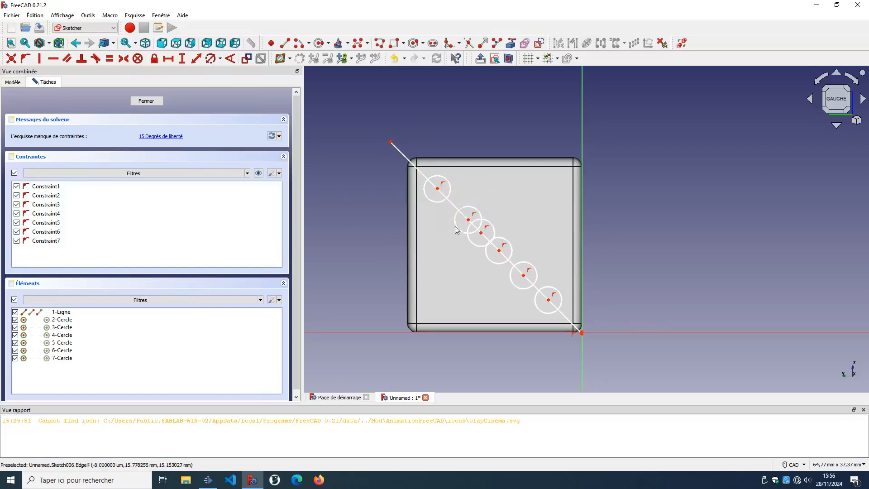
pyautogui.moveTo(467, 220); pyautogui.dragTo(461, 217)
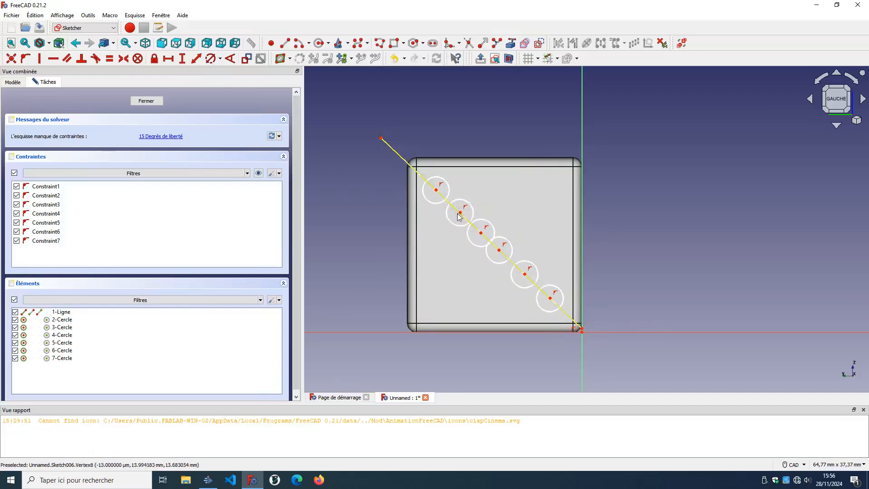
pyautogui.moveTo(459, 217); pyautogui.dragTo(457, 214)
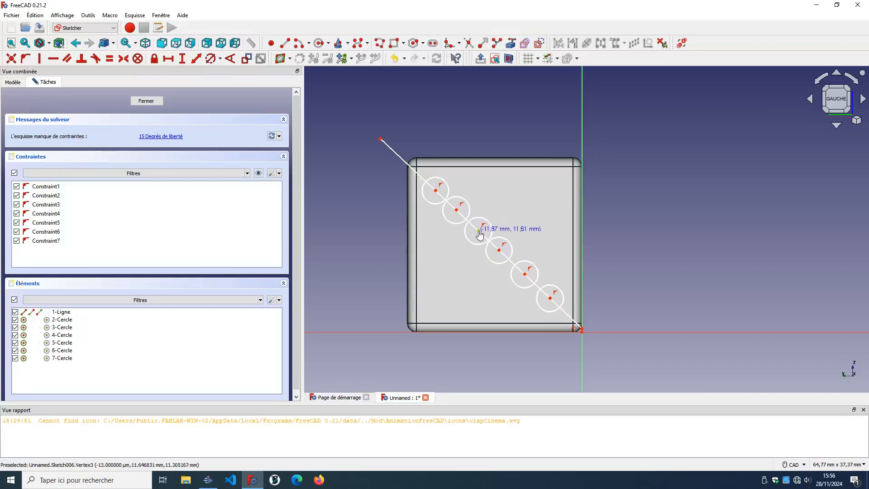
pyautogui.moveTo(501, 251); pyautogui.dragTo(502, 252)
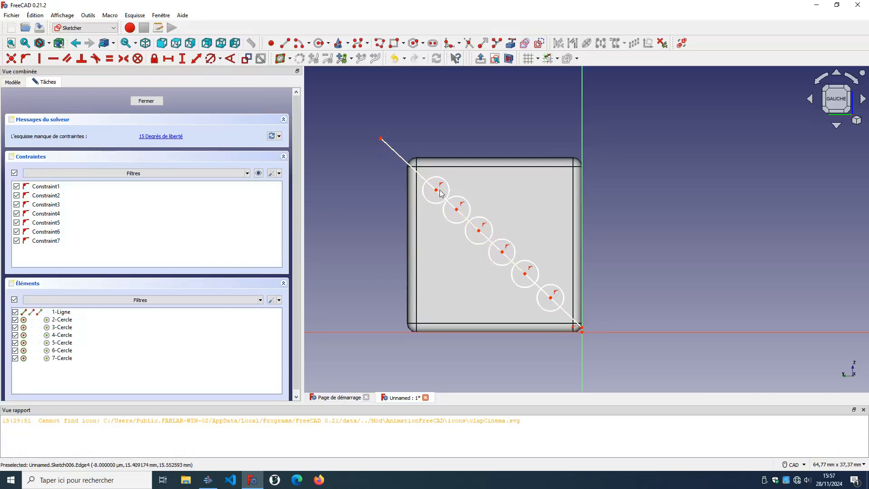
# Even out the spacing of the six circles and realign the diagonal line's ends with the origin and the opposite corner.
pyautogui.moveTo(440, 191); pyautogui.dragTo(457, 212)
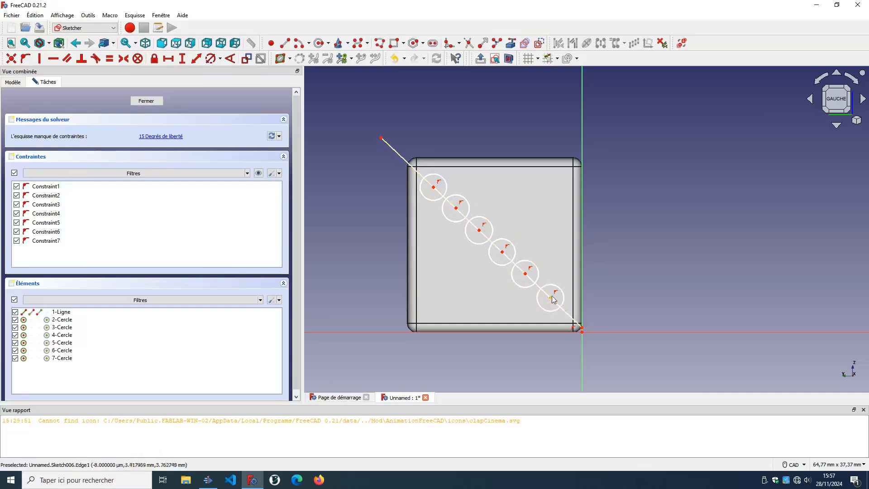
pyautogui.moveTo(527, 275); pyautogui.dragTo(526, 273)
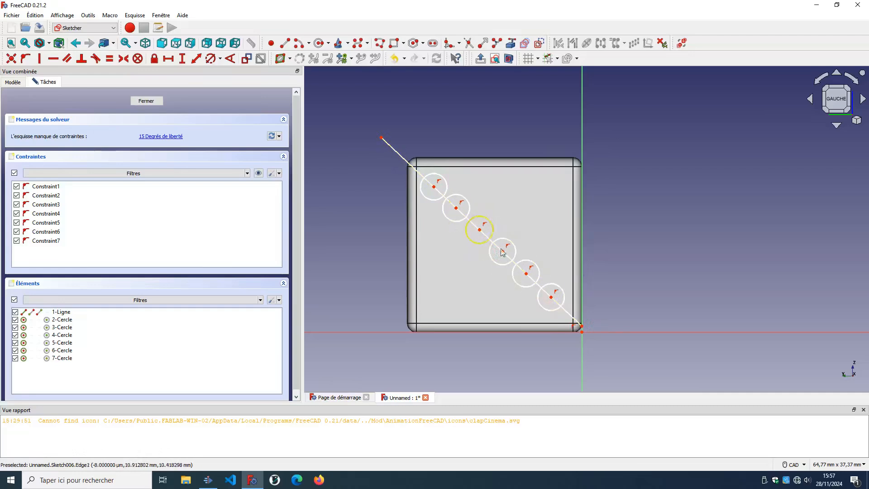
pyautogui.moveTo(527, 277); pyautogui.dragTo(508, 250)
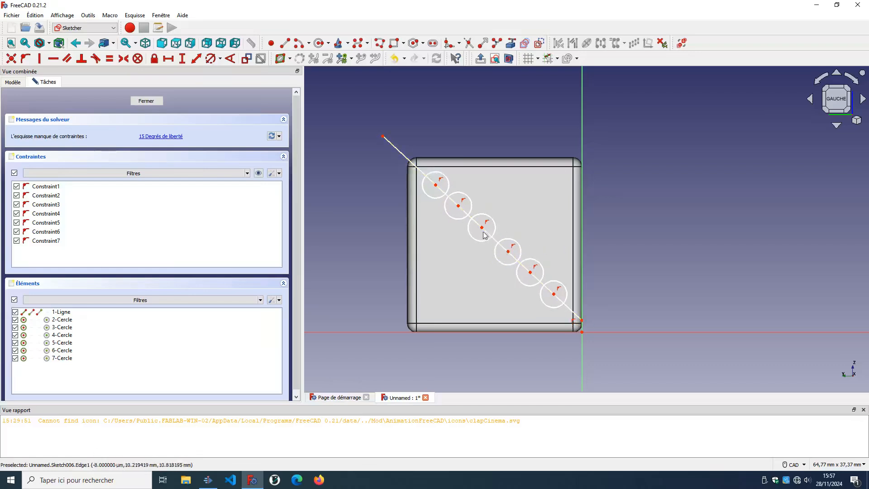
pyautogui.moveTo(482, 232); pyautogui.dragTo(482, 230)
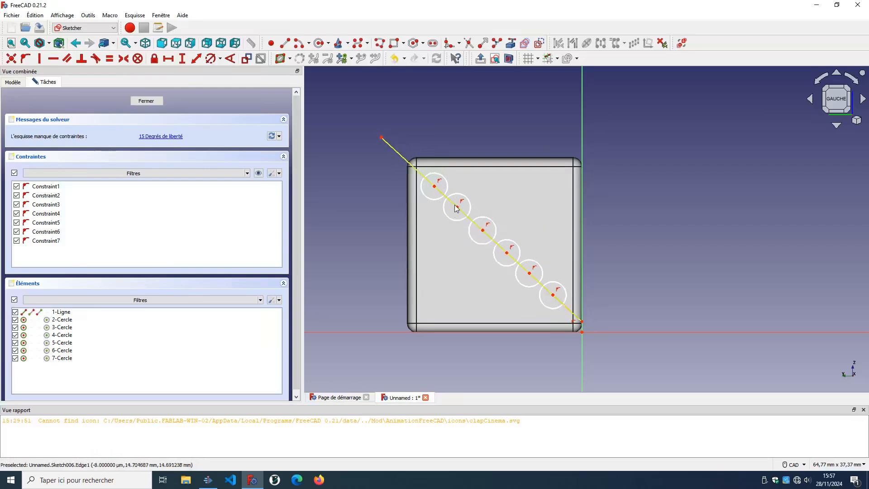
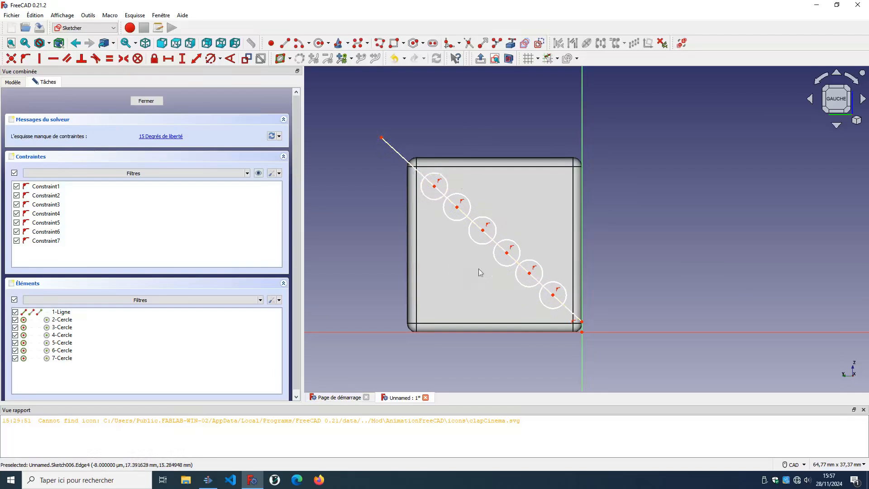
pyautogui.moveTo(456, 206); pyautogui.dragTo(442, 189)
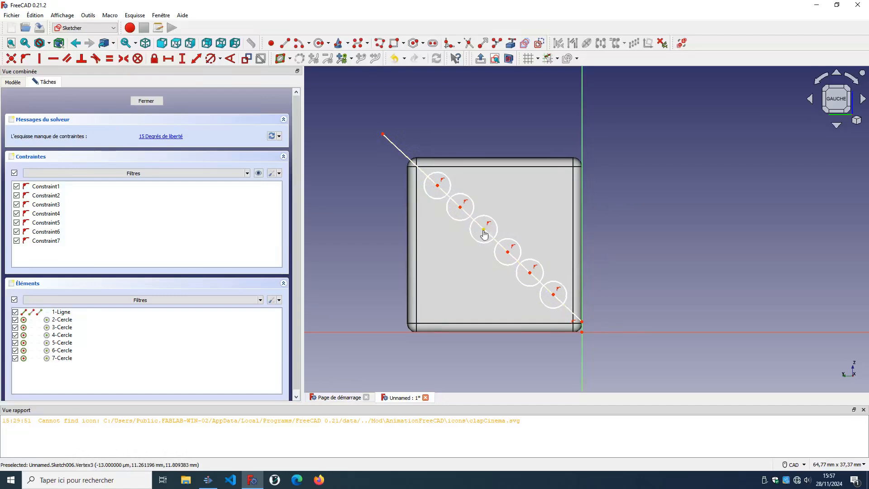
pyautogui.moveTo(485, 234); pyautogui.dragTo(486, 232)
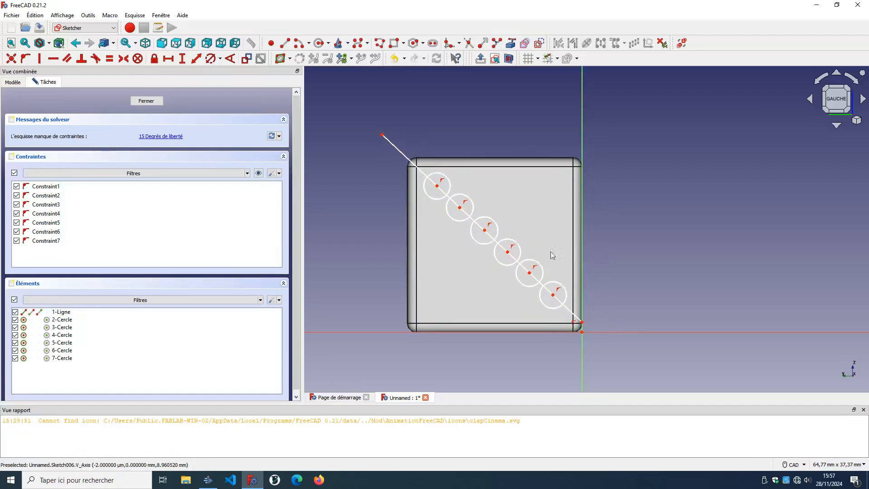
pyautogui.moveTo(586, 323); pyautogui.dragTo(585, 335)
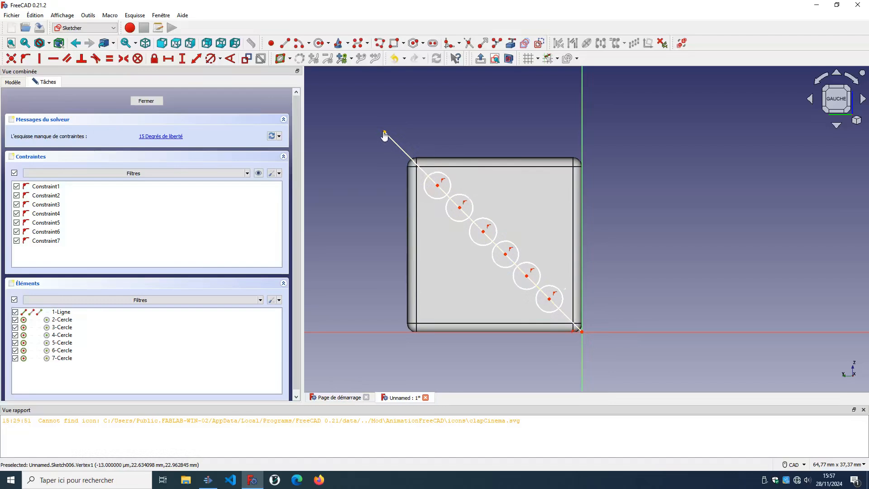
pyautogui.moveTo(384, 136); pyautogui.dragTo(385, 135)
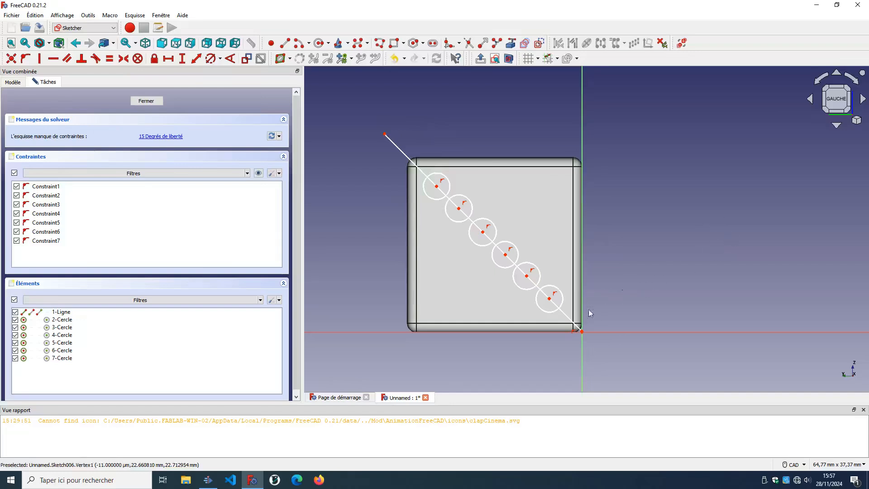
# Shift the circles slightly along the diagonal toward the origin corner and bring the line's lower end back onto the origin.
pyautogui.moveTo(550, 298); pyautogui.dragTo(555, 302)
pyautogui.moveTo(526, 275); pyautogui.dragTo(531, 278)
pyautogui.moveTo(505, 254); pyautogui.dragTo(508, 255)
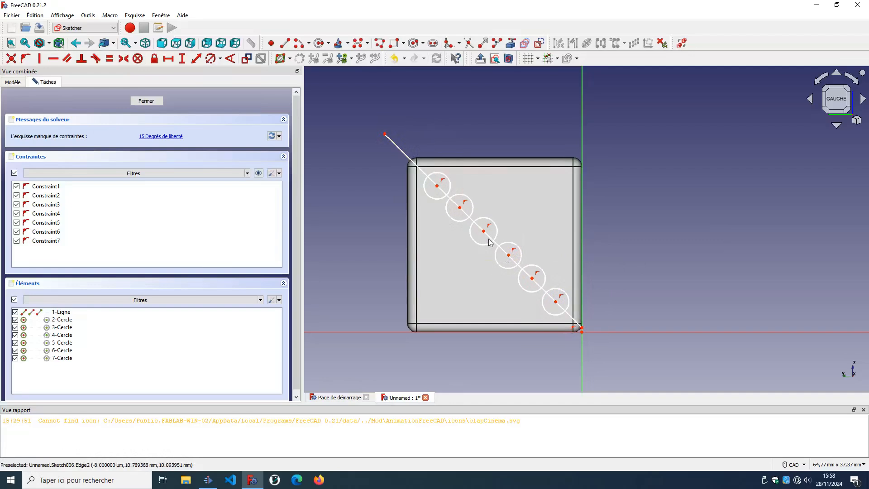
pyautogui.moveTo(484, 232); pyautogui.dragTo(486, 235)
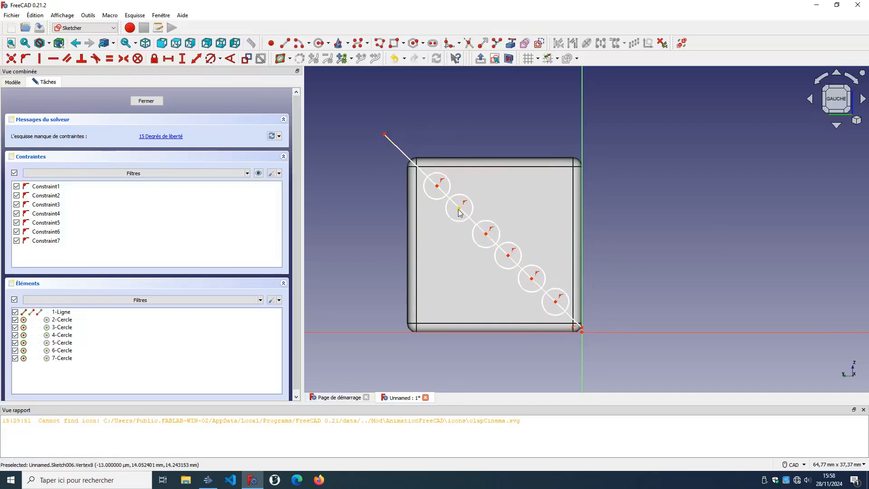
pyautogui.moveTo(459, 209); pyautogui.dragTo(438, 189)
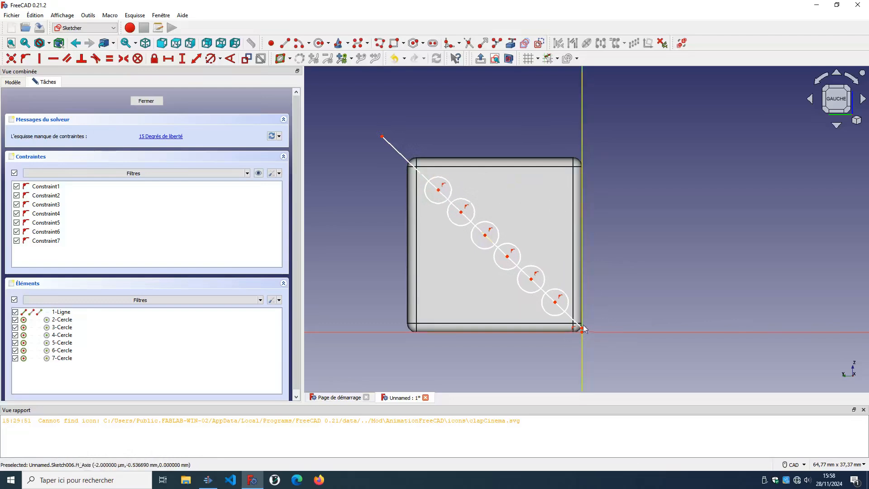
pyautogui.moveTo(582, 329); pyautogui.dragTo(581, 332)
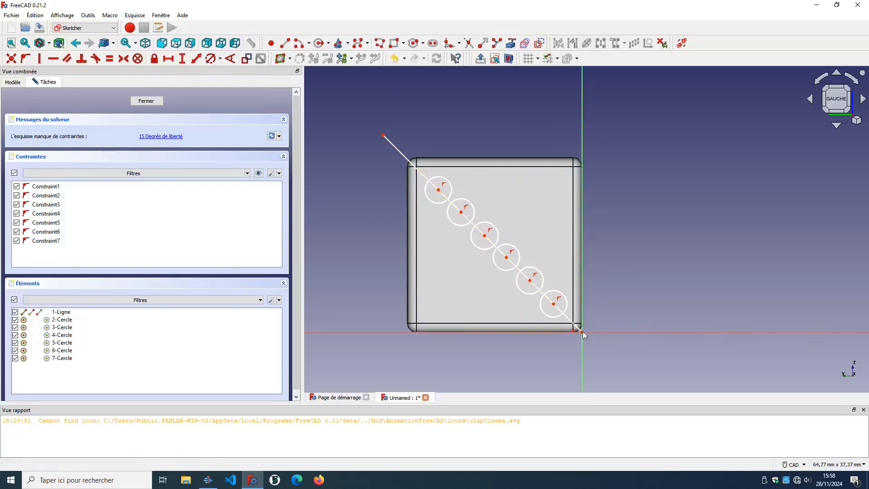
pyautogui.moveTo(383, 135); pyautogui.dragTo(384, 135)
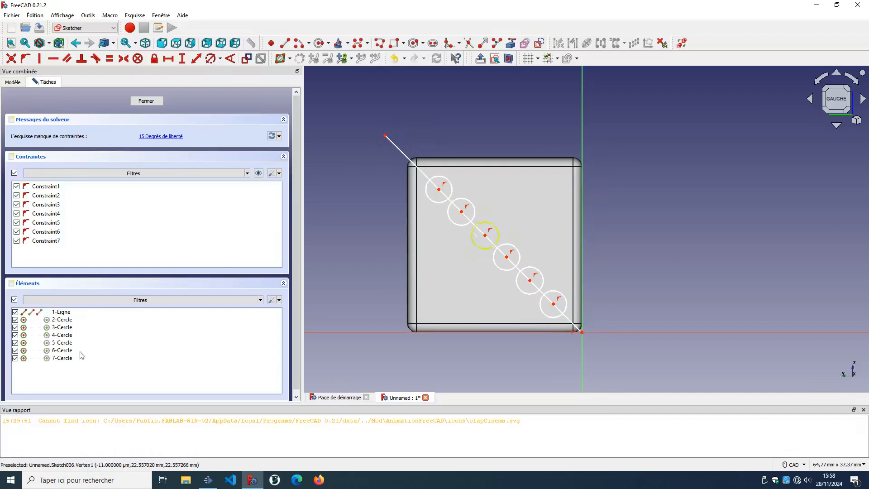
pyautogui.click(57, 312)
pyautogui.press('Delete')
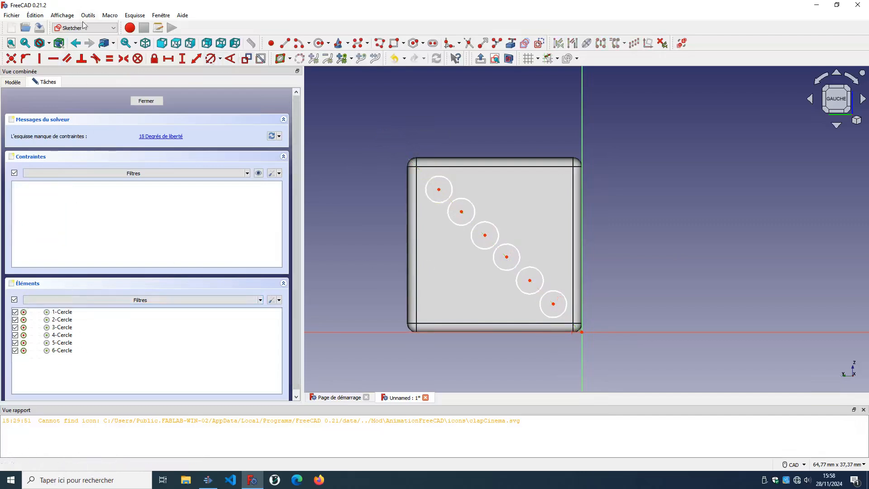
pyautogui.hotkey('ctrl', 'z')
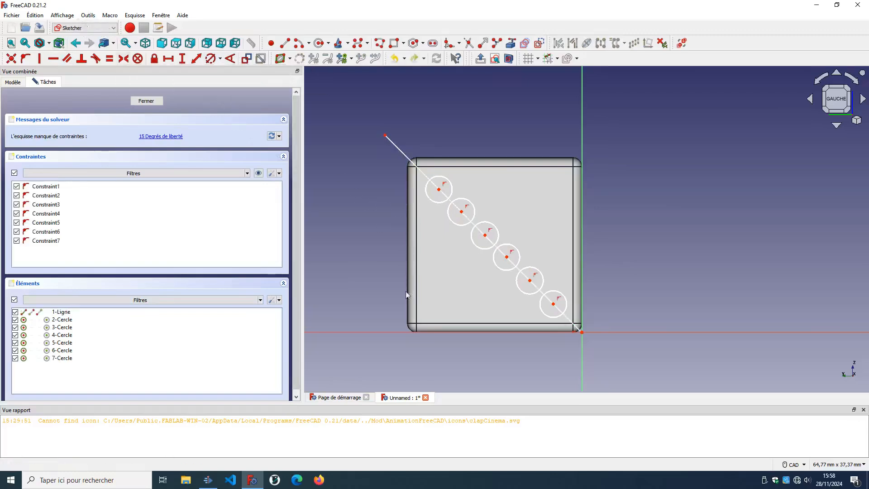
# Nudge the three circles farthest from the origin slightly upward and reposition both ends of the diagonal line.
pyautogui.moveTo(438, 189); pyautogui.dragTo(437, 185)
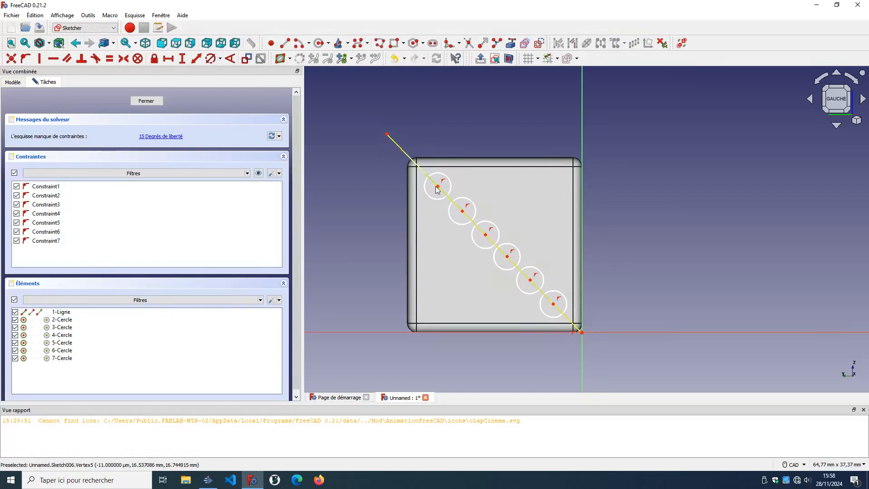
pyautogui.moveTo(462, 211); pyautogui.dragTo(462, 209)
pyautogui.moveTo(485, 235); pyautogui.dragTo(488, 231)
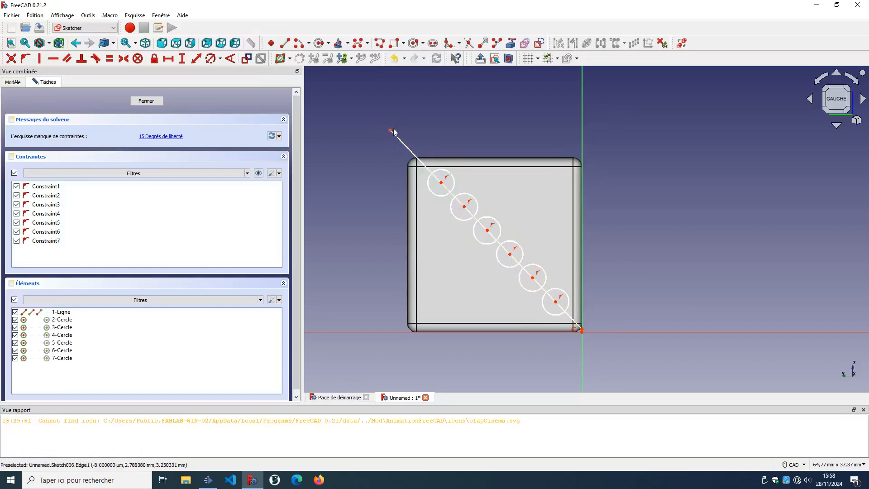
pyautogui.moveTo(391, 133); pyautogui.dragTo(387, 139)
pyautogui.moveTo(581, 326); pyautogui.dragTo(582, 332)
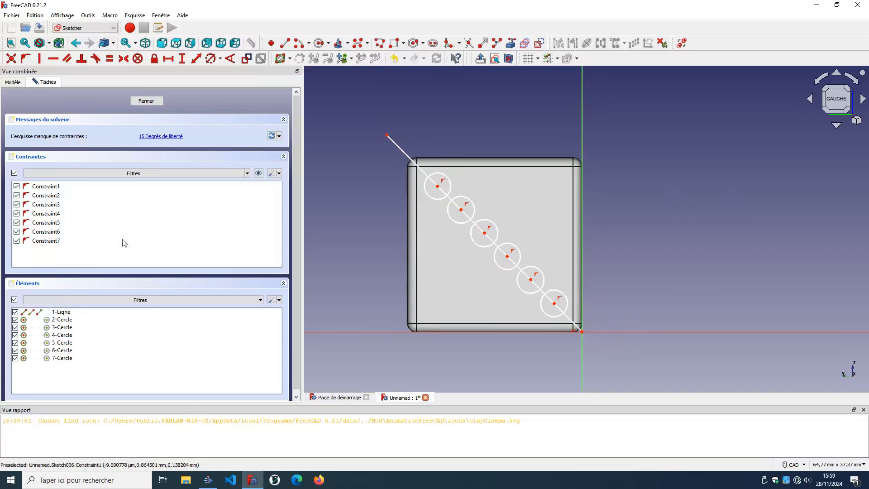
pyautogui.click(57, 312)
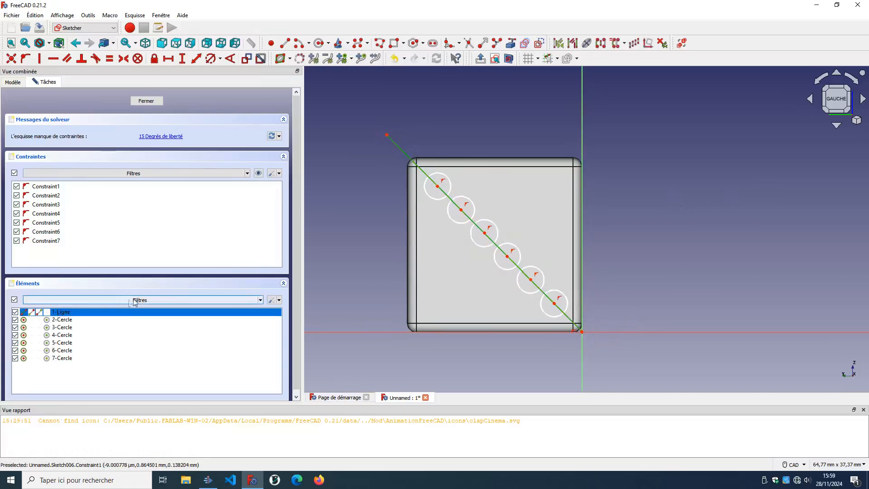
pyautogui.press('Delete')
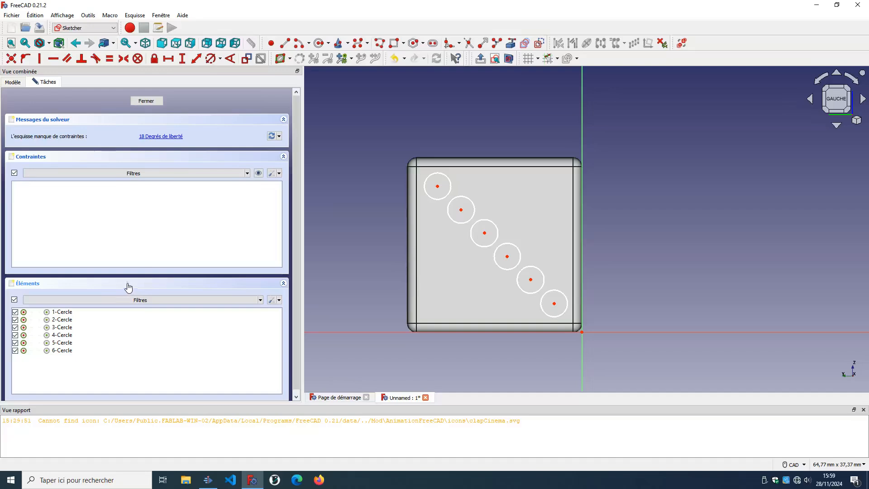
pyautogui.hotkey('ctrl', 'z')
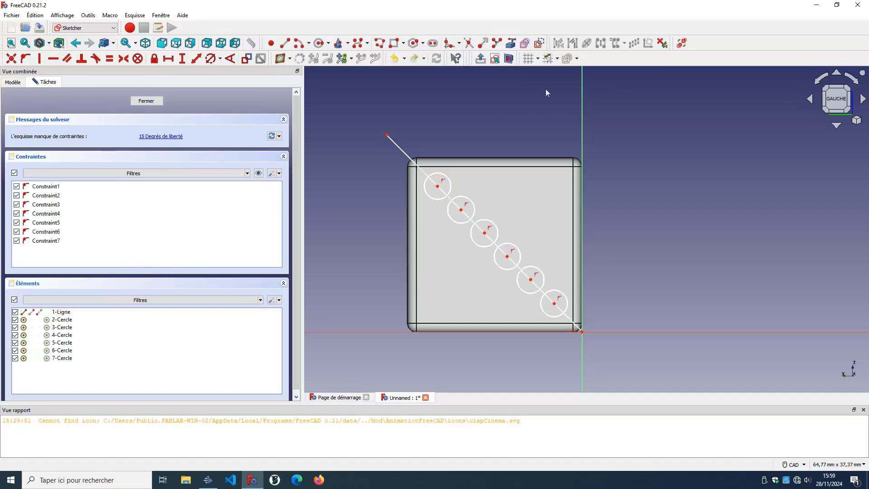
# Fine-tune the positions of the six circles along the diagonal so their centers are evenly spaced.
pyautogui.moveTo(438, 189); pyautogui.dragTo(460, 204)
pyautogui.moveTo(485, 232); pyautogui.dragTo(484, 229)
pyautogui.moveTo(508, 257); pyautogui.dragTo(507, 254)
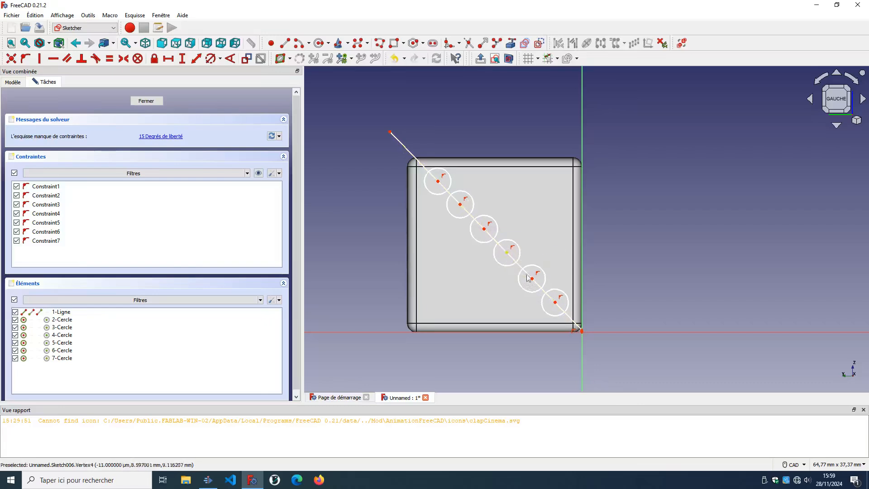
pyautogui.moveTo(532, 281); pyautogui.dragTo(530, 277)
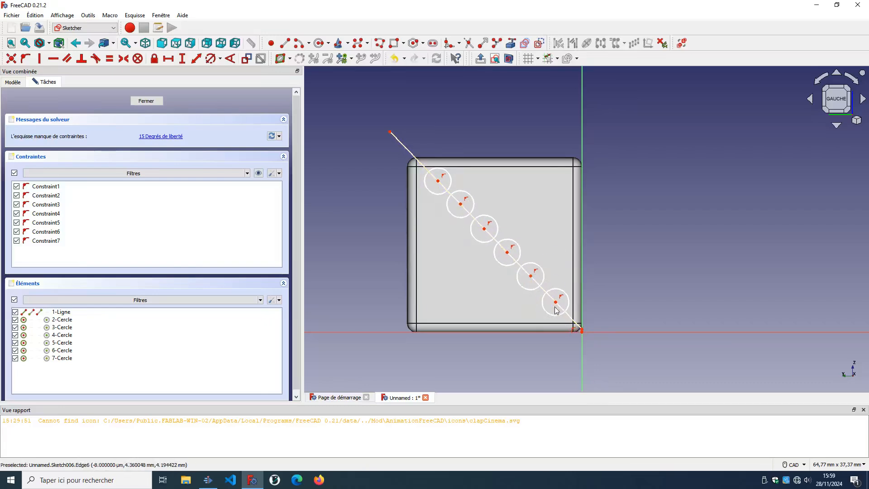
pyautogui.moveTo(557, 307); pyautogui.dragTo(555, 303)
# Realign the diagonal line by placing its lower end on the origin and adjusting its free upper end.
pyautogui.moveTo(581, 331); pyautogui.dragTo(582, 332)
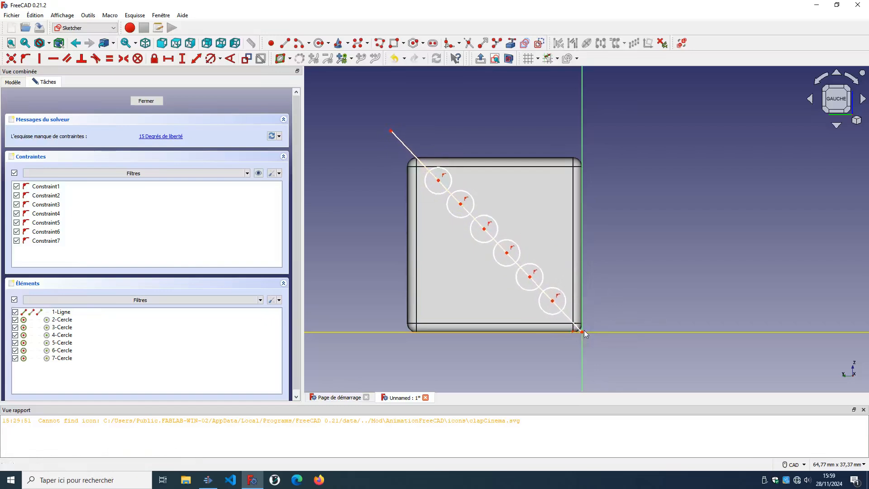
pyautogui.moveTo(391, 132); pyautogui.dragTo(385, 135)
pyautogui.moveTo(581, 333); pyautogui.dragTo(583, 333)
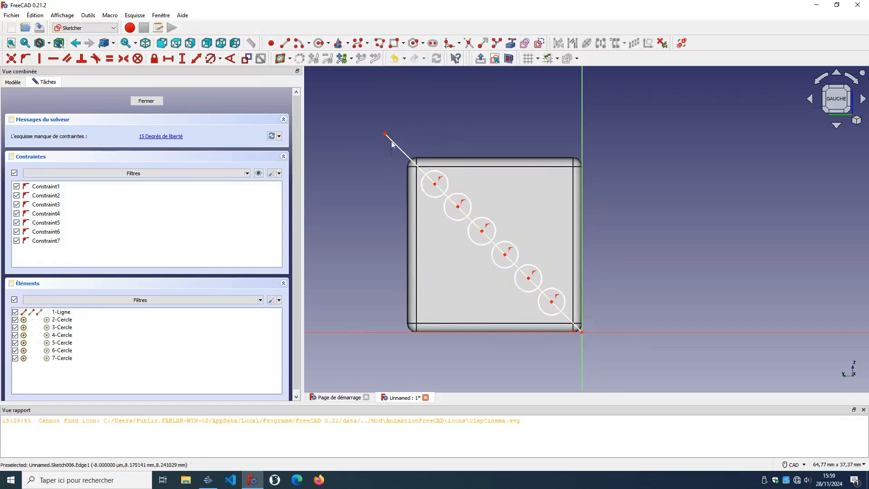
pyautogui.moveTo(385, 136); pyautogui.dragTo(385, 134)
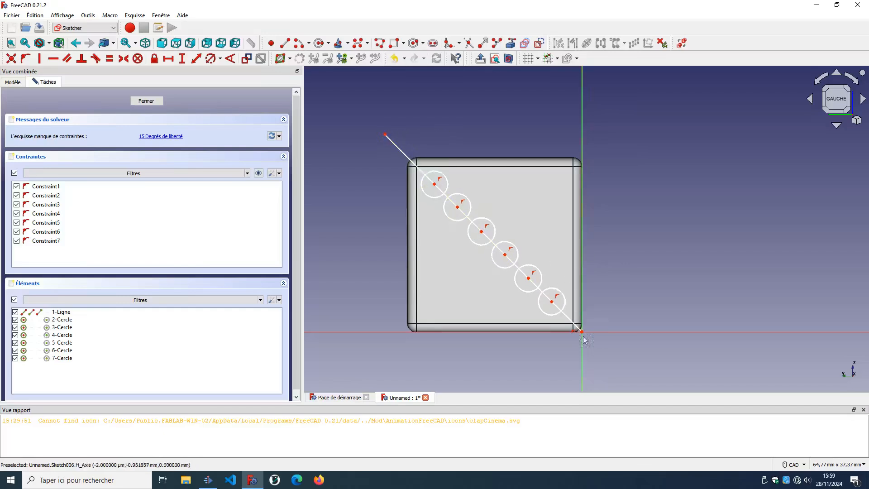
# Delete the diagonal guide line from the sketch, keeping the six circles, and close the sketch.
pyautogui.click(44, 313)
pyautogui.press('Delete')
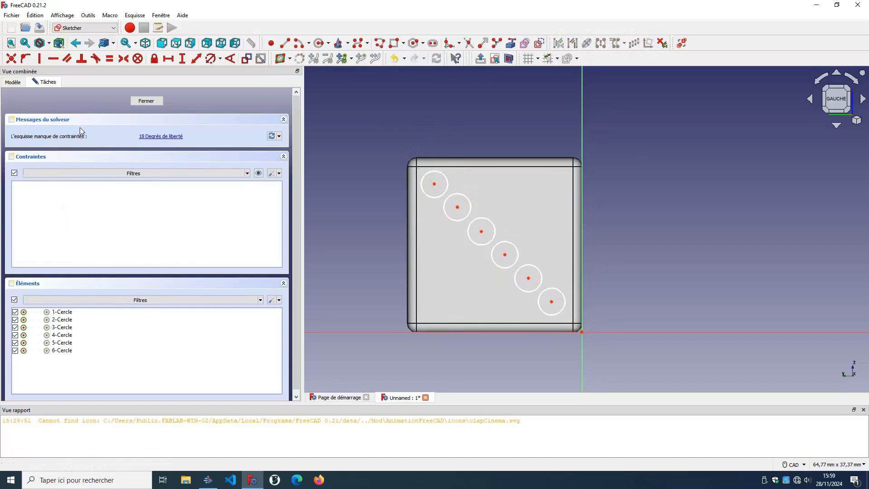
pyautogui.click(146, 101)
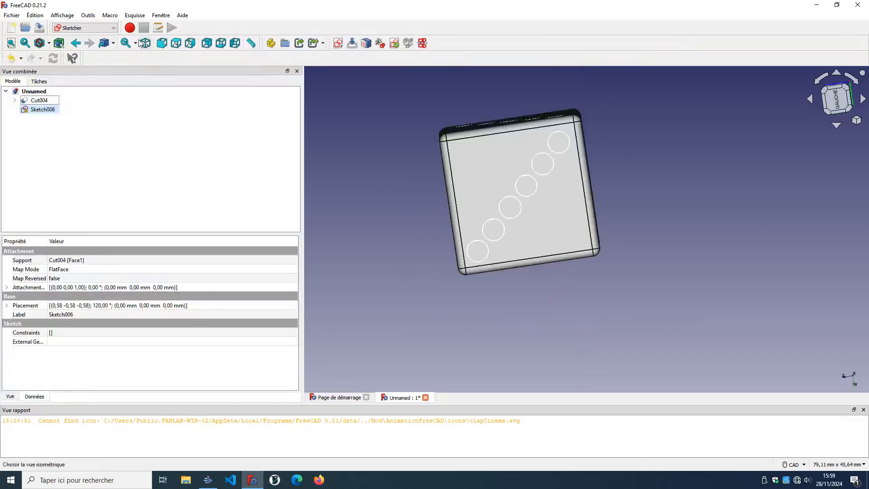
# Extrude the six-circle sketch as a solid in the Part workbench, with 0 mm primary length and 2 mm in the opposite direction.
pyautogui.click(90, 27)
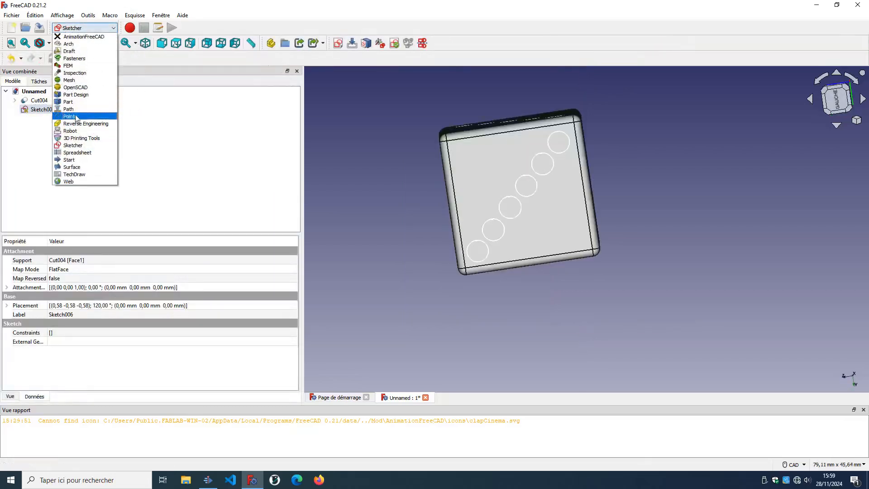
pyautogui.click(74, 102)
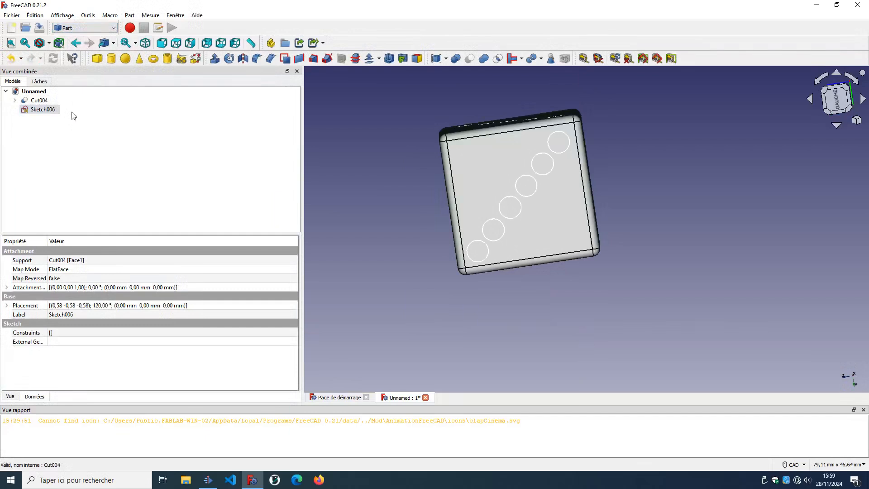
pyautogui.click(216, 59)
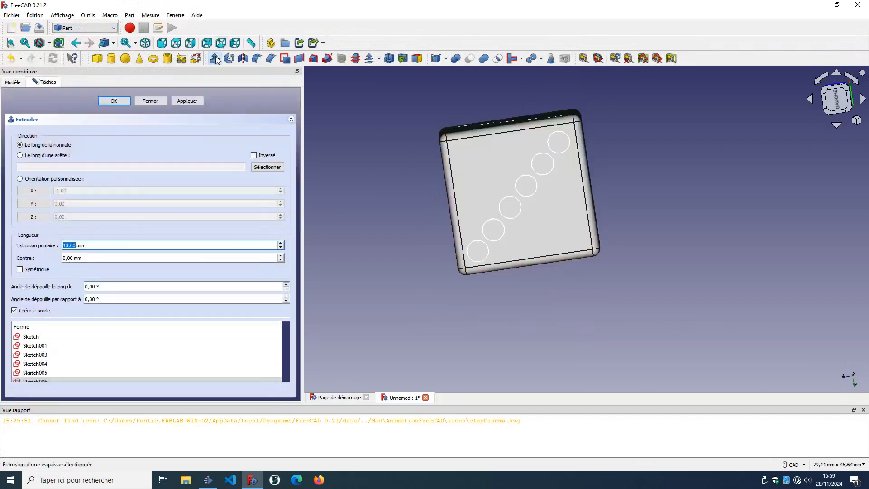
pyautogui.write('0')
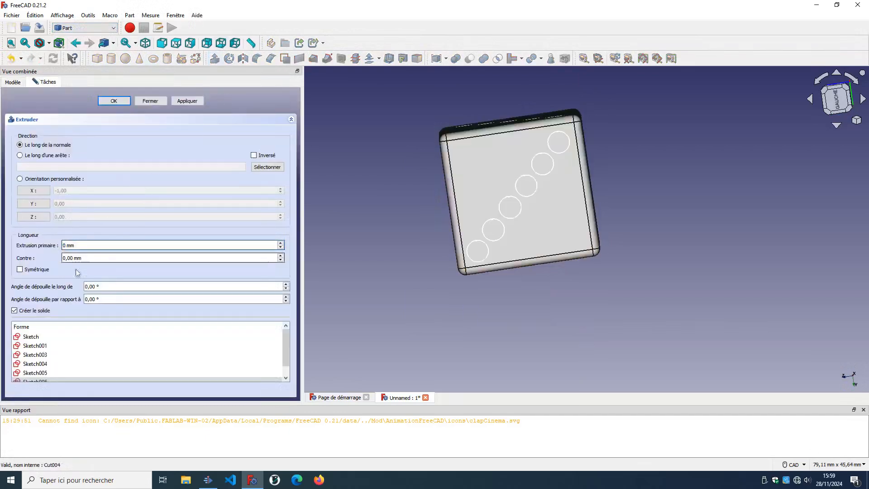
pyautogui.click(66, 258)
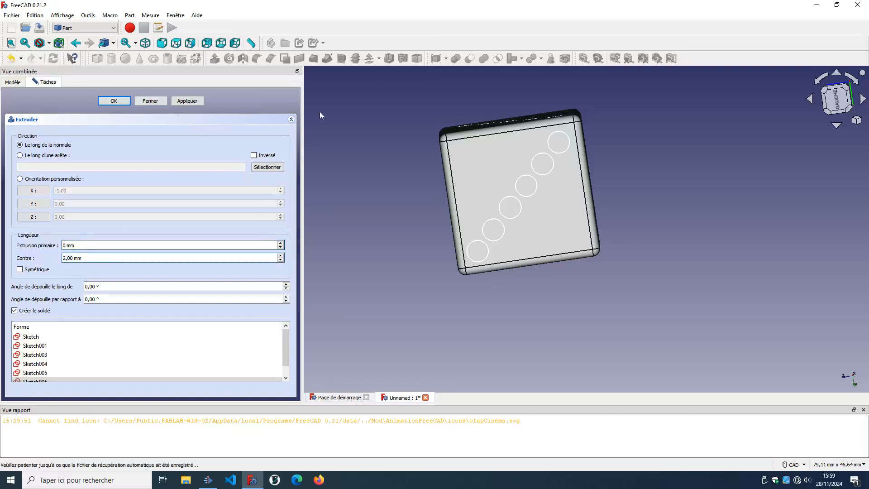
pyautogui.click(114, 100)
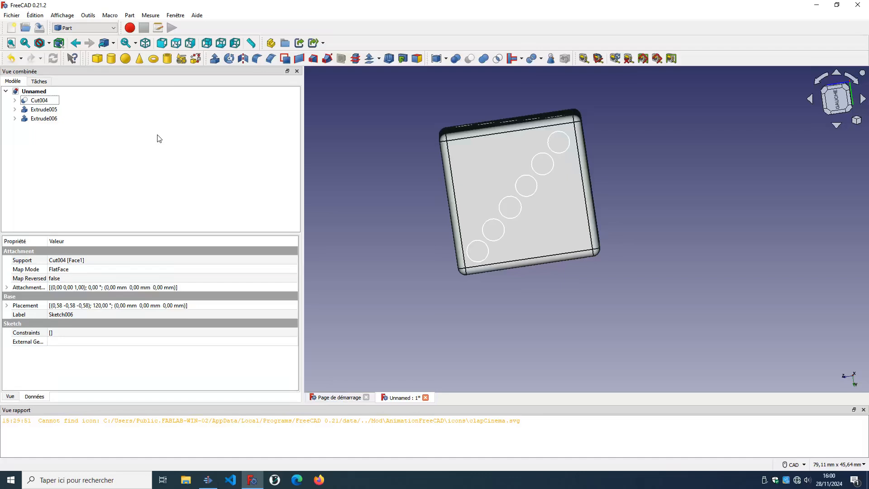
# Subtract the Extrude005 pip cylinders from the Cut004 die body with a Boolean cut.
pyautogui.click(39, 100)
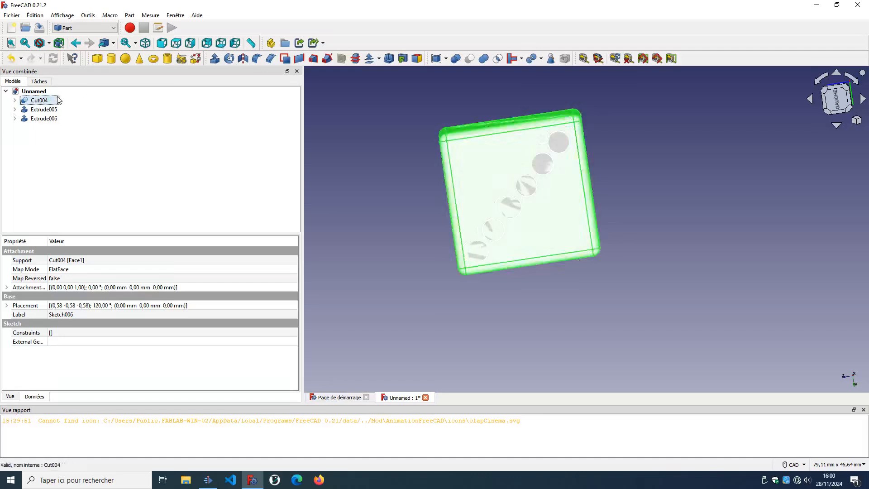
pyautogui.keyDown('ctrl'); pyautogui.click(45, 109); pyautogui.keyUp('ctrl')
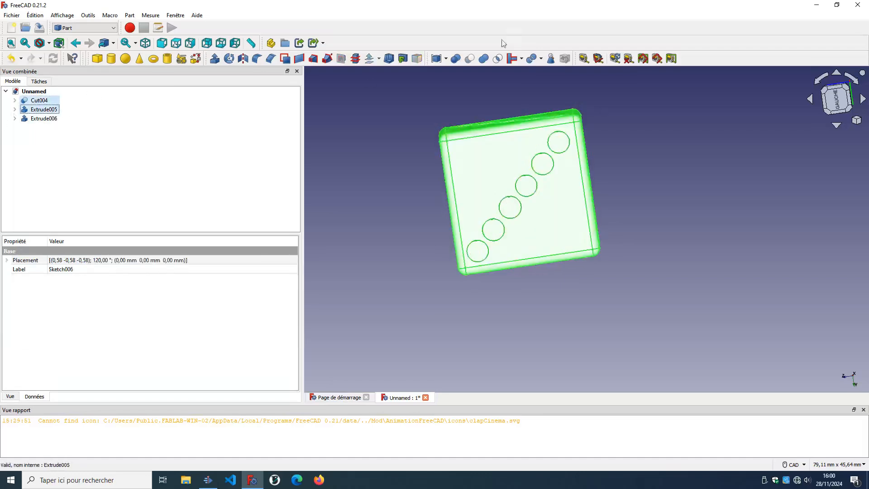
pyautogui.click(164, 147)
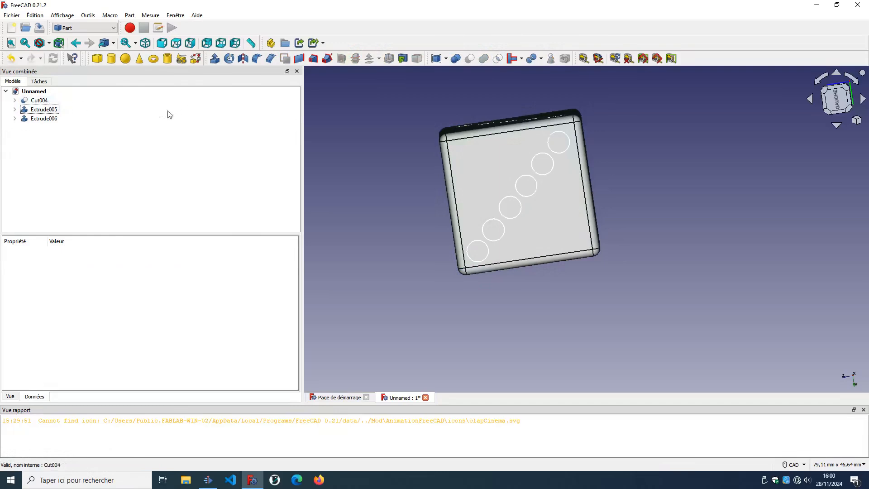
pyautogui.click(34, 103)
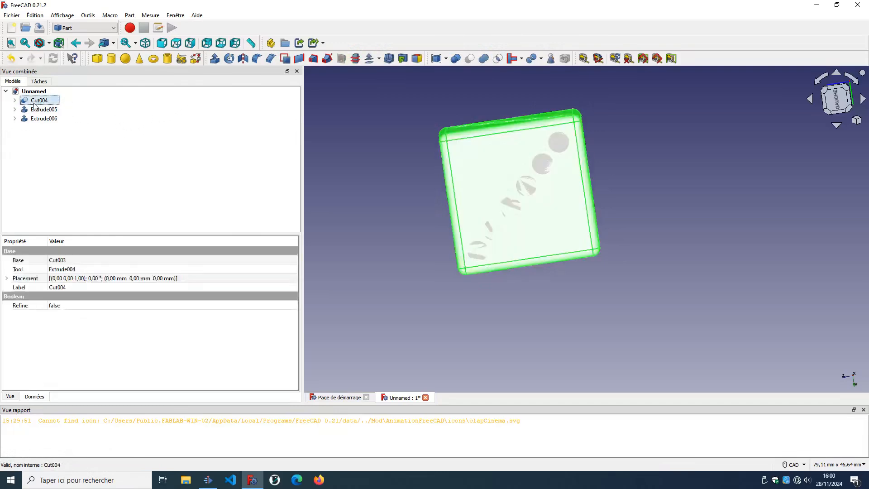
pyautogui.keyDown('ctrl'); pyautogui.click(40, 109); pyautogui.keyUp('ctrl')
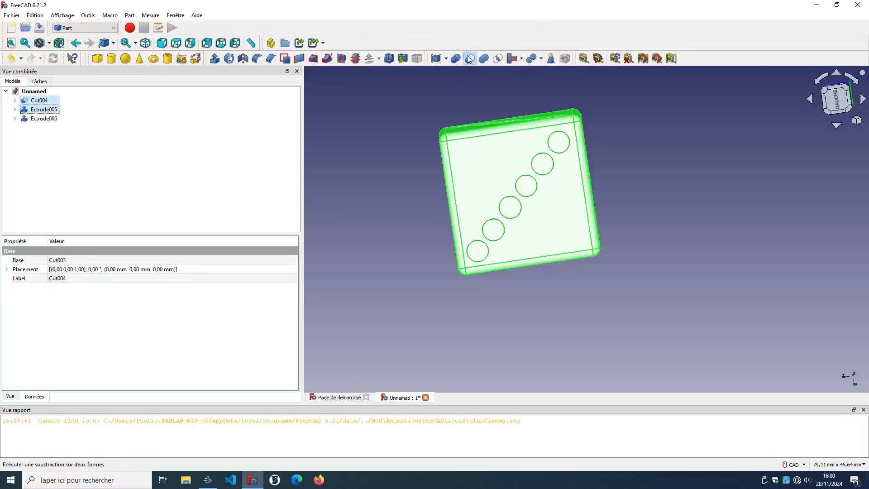
pyautogui.click(469, 59)
# Delete the duplicate pip extrusion Extrude006 and check the cut pips on the die's faces.
pyautogui.click(36, 102)
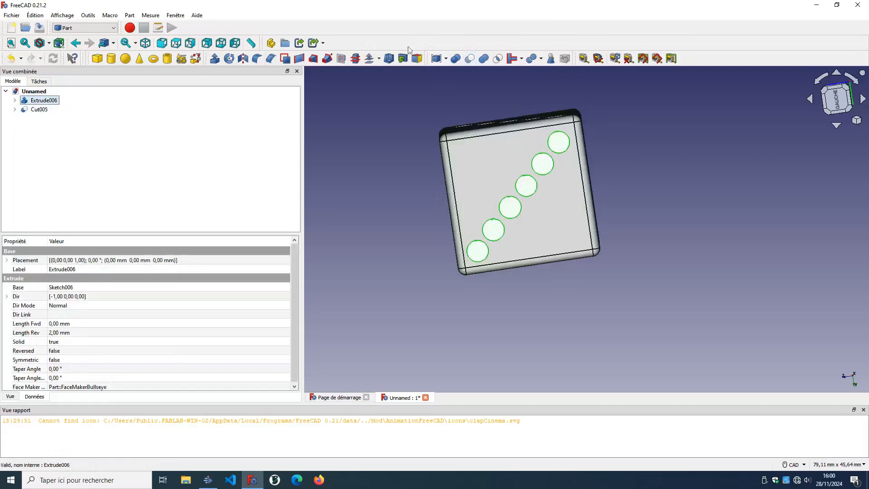
pyautogui.press('Delete')
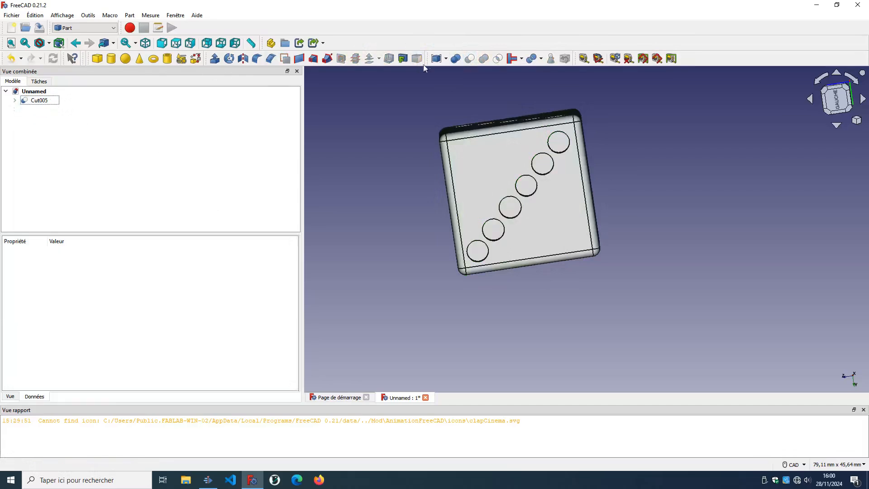
pyautogui.moveTo(644, 227); pyautogui.dragTo(624, 254, button='middle')
pyautogui.moveTo(563, 244); pyautogui.dragTo(471, 252, button='middle')
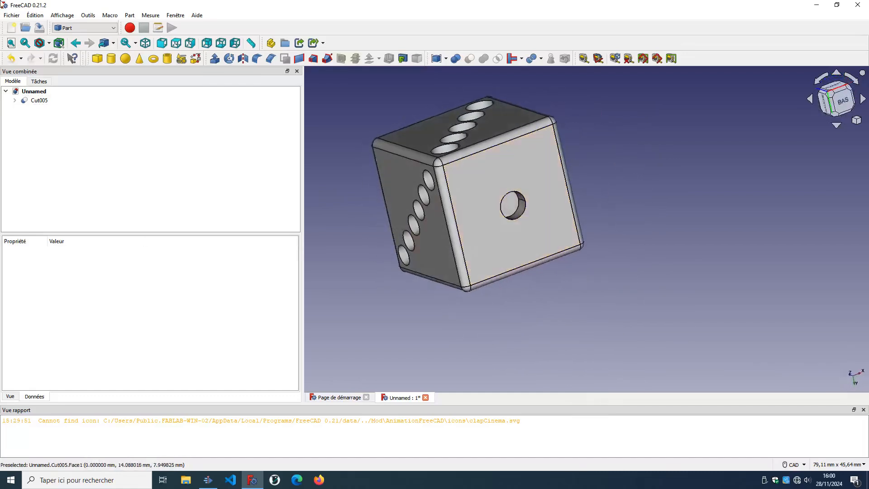
pyautogui.click(20, 17)
pyautogui.click(35, 15)
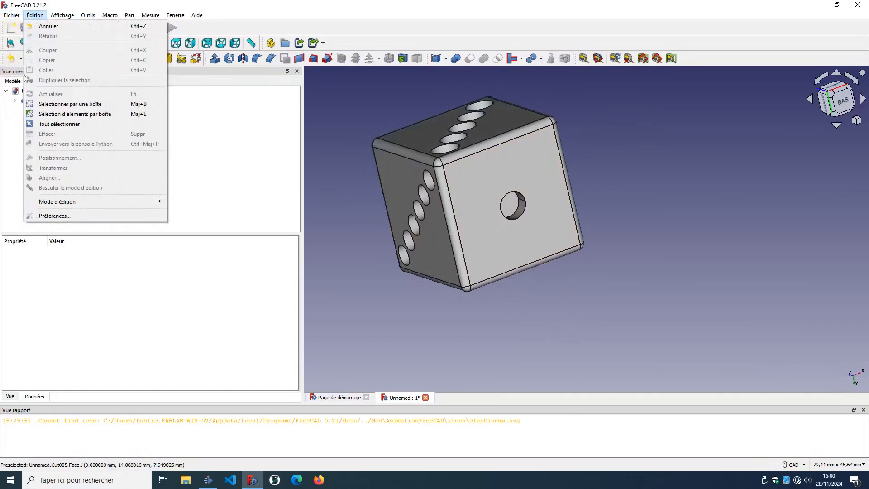
pyautogui.click(277, 169)
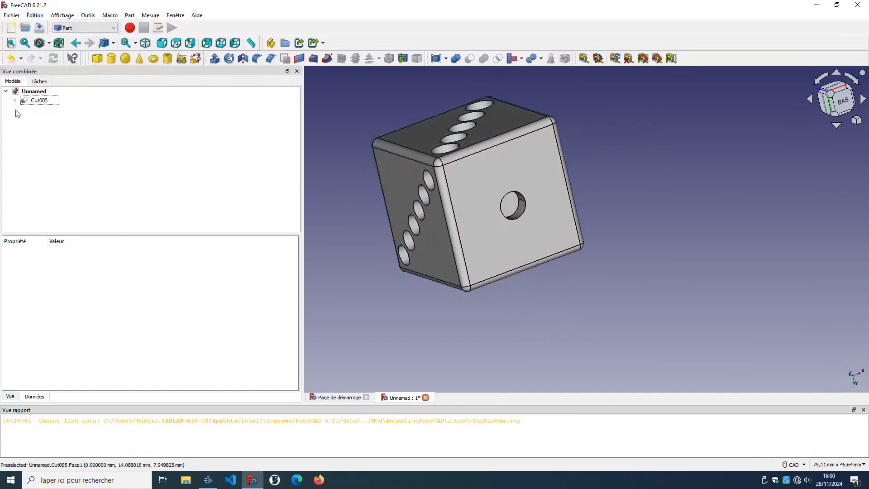
# Select the finished die body Cut005 and start exporting it to a file.
pyautogui.click(39, 101)
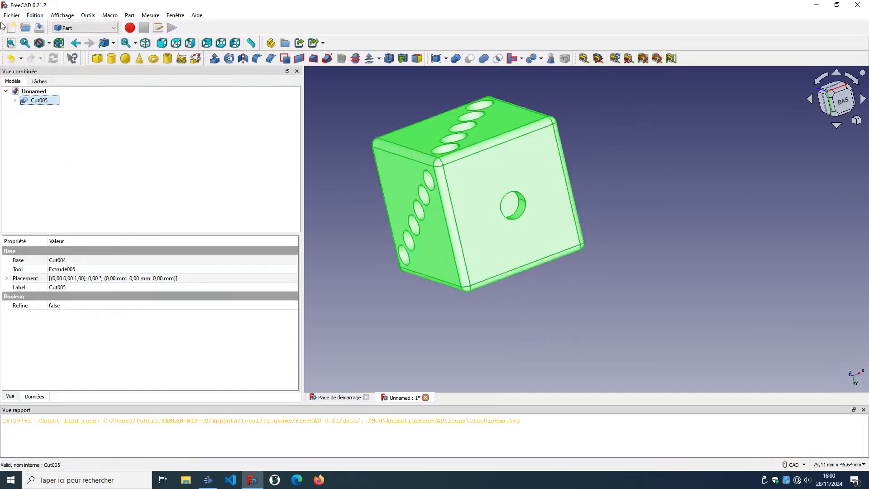
pyautogui.click(9, 16)
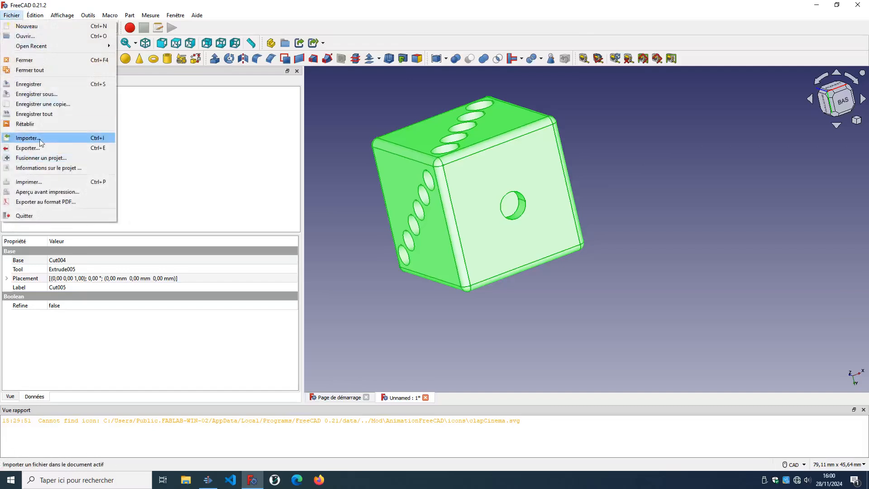
pyautogui.click(27, 148)
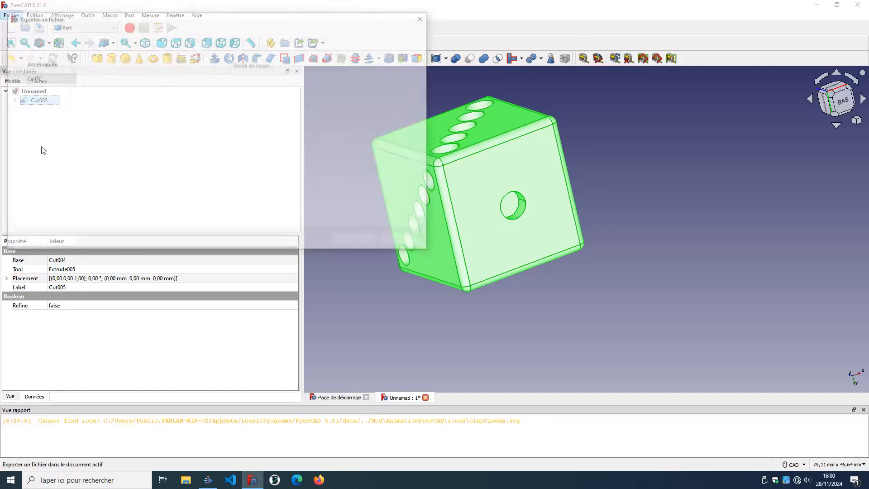
pyautogui.click(110, 208)
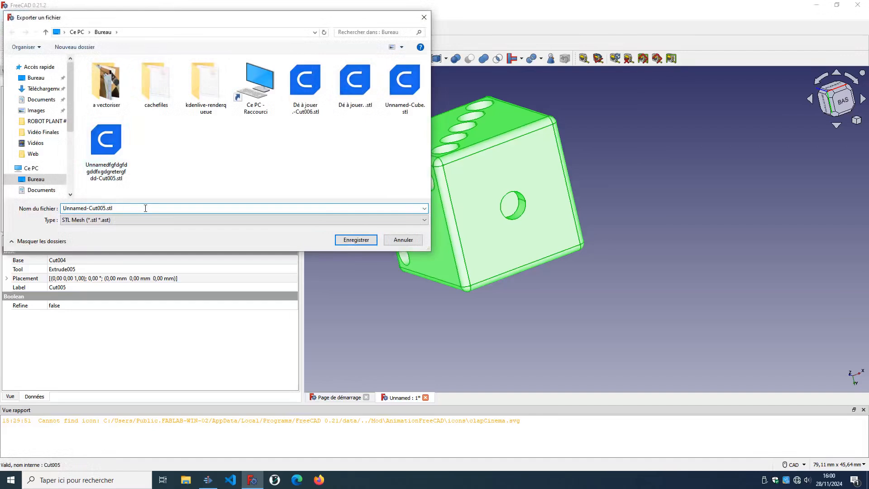
pyautogui.press('BackSpace')
pyautogui.press('BackSpace')
pyautogui.press('BackSpace')
pyautogui.press('BackSpace')
pyautogui.press('BackSpace')
pyautogui.press('BackSpace')
pyautogui.press('BackSpace')
pyautogui.press('BackSpace')
pyautogui.press('BackSpace')
pyautogui.press('BackSpace')
pyautogui.press('BackSpace')
pyautogui.press('BackSpace')
pyautogui.press('BackSpace')
pyautogui.press('BackSpace')
pyautogui.press('BackSpace')
pyautogui.press('BackSpace')
pyautogui.press('BackSpace')
pyautogui.press('BackSpace')
pyautogui.press('BackSpace')
pyautogui.press('BackSpace')
pyautogui.press('BackSpace')
pyautogui.press('BackSpace')
pyautogui.write('fgsd')
pyautogui.press('BackSpace')
pyautogui.press('BackSpace')
pyautogui.press('BackSpace')
pyautogui.press('BackSpace')
pyautogui.press('BackSpace')
pyautogui.press('BackSpace')
pyautogui.press('BackSpace')
# Delete the four old STL files of earlier dice and cubes from the desktop folder while choosing the export location.
pyautogui.click(308, 86)
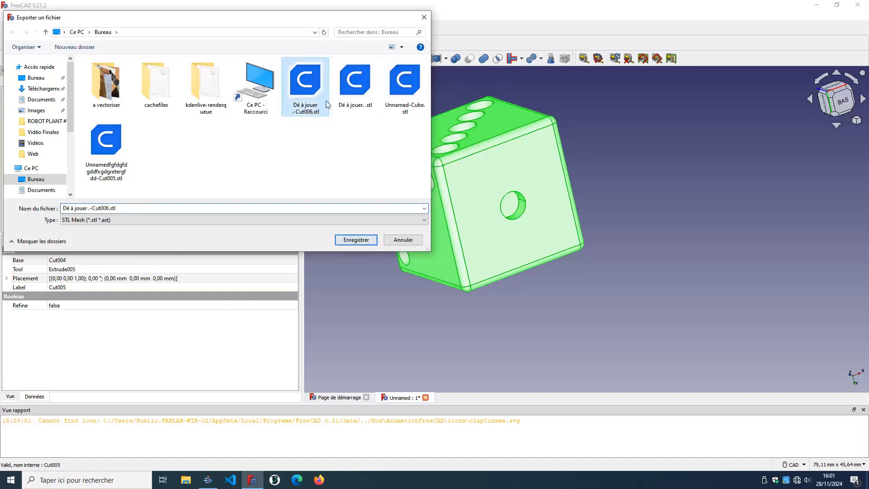
pyautogui.click(317, 98)
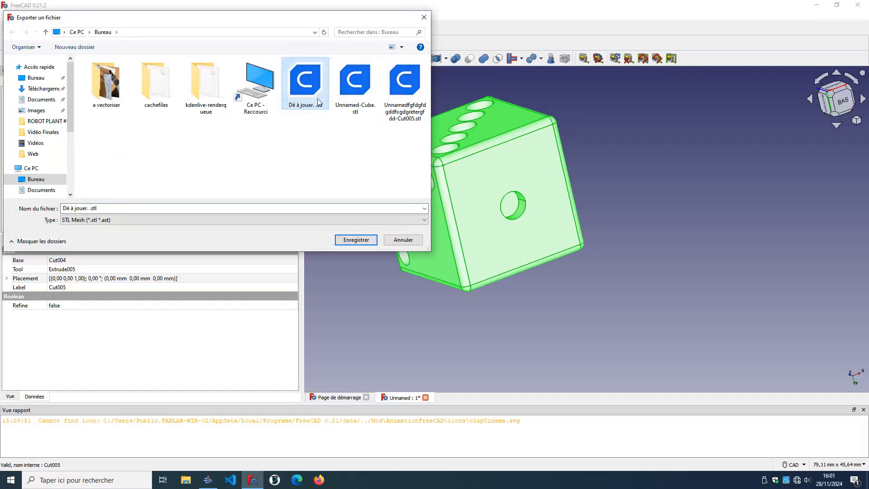
pyautogui.press('Delete')
pyautogui.click(325, 98)
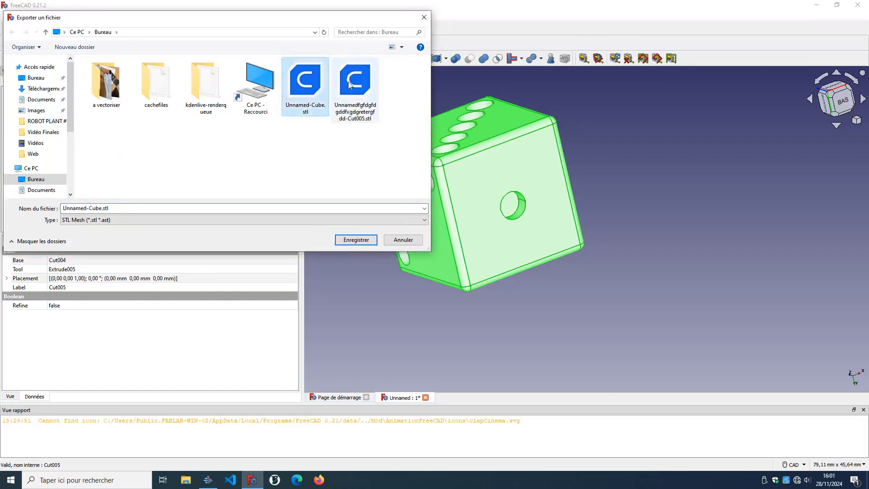
pyautogui.press('Delete')
pyautogui.click(318, 91)
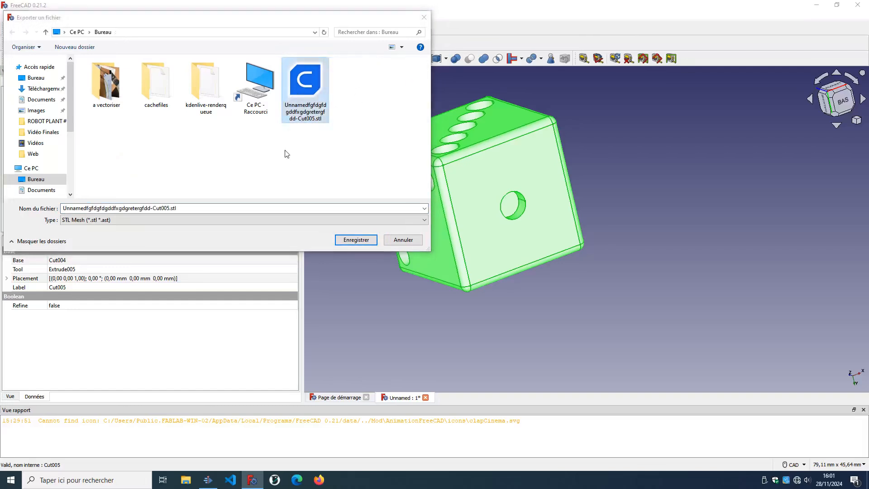
pyautogui.press('Delete')
# Name the export file "Dé à jouer.stl" and save it as an STL mesh on the desktop.
pyautogui.click(182, 211)
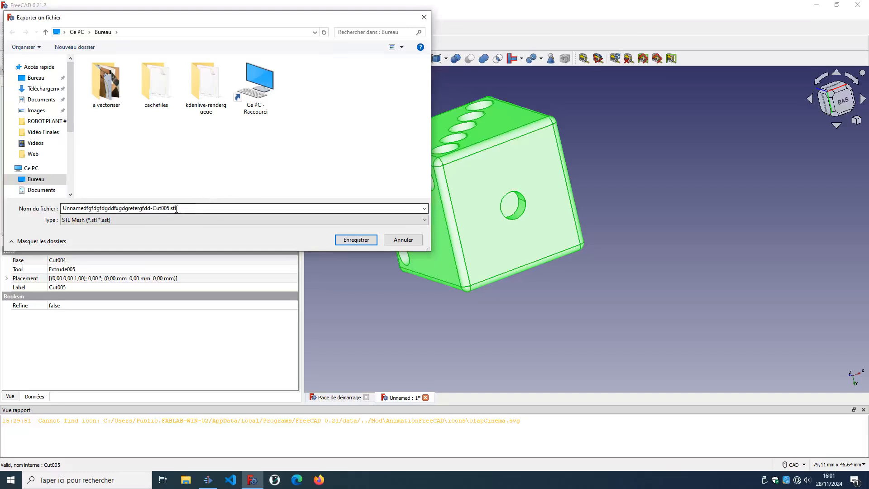
pyautogui.doubleClick(170, 208)
pyautogui.press('Home')
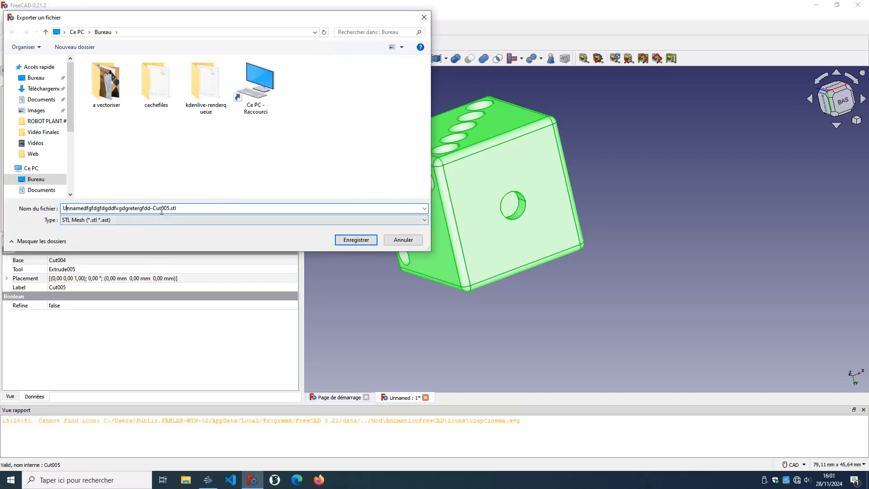
pyautogui.moveTo(169, 208); pyautogui.dragTo(41, 221)
pyautogui.press('BackSpace')
pyautogui.write('Dé à jouer')
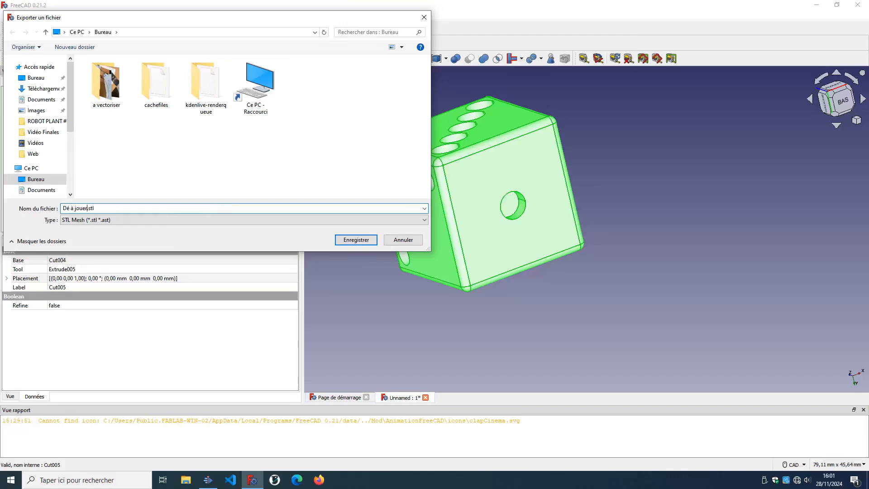
pyautogui.click(368, 242)
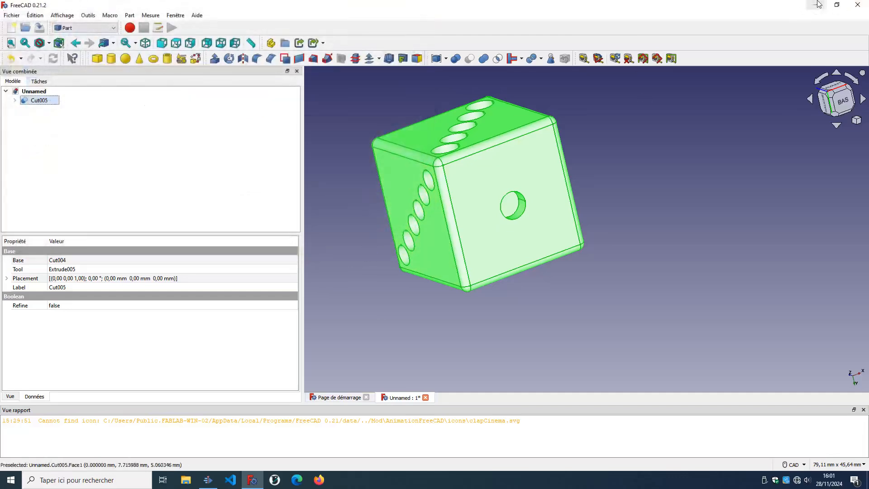
# Minimize FreeCAD, refresh the desktop and move the Dé à jouer.stl file to a free spot near the middle.
pyautogui.click(819, 5)
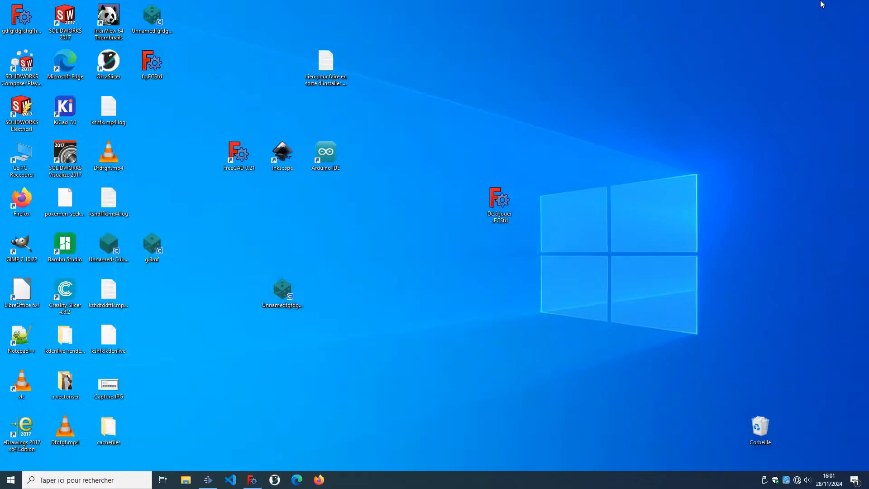
pyautogui.rightClick(379, 259)
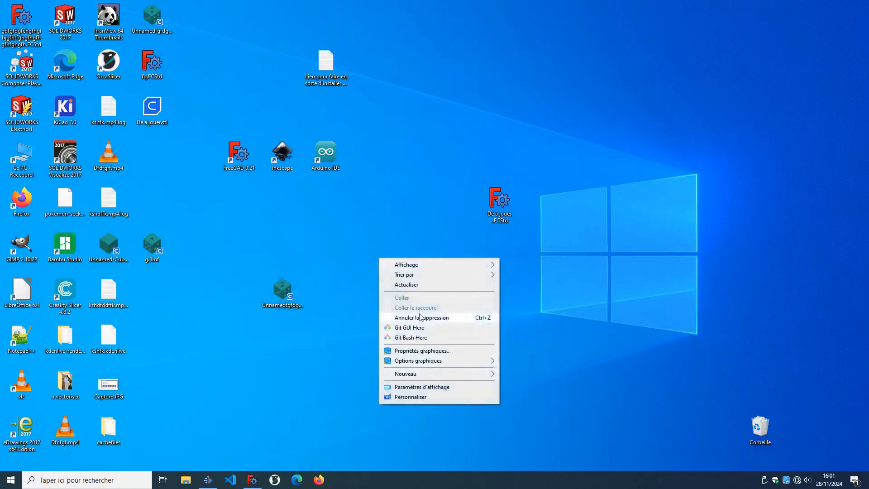
pyautogui.click(419, 285)
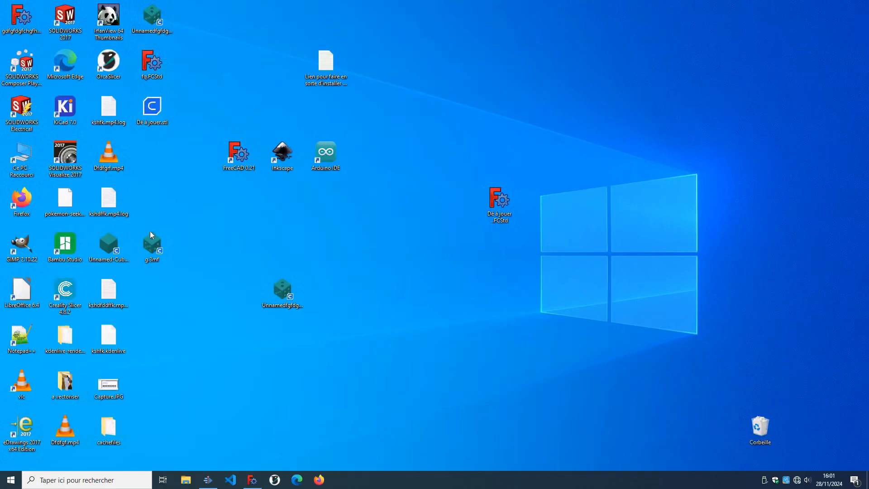
pyautogui.moveTo(142, 112); pyautogui.dragTo(409, 246)
pyautogui.moveTo(340, 333); pyautogui.dragTo(408, 382)
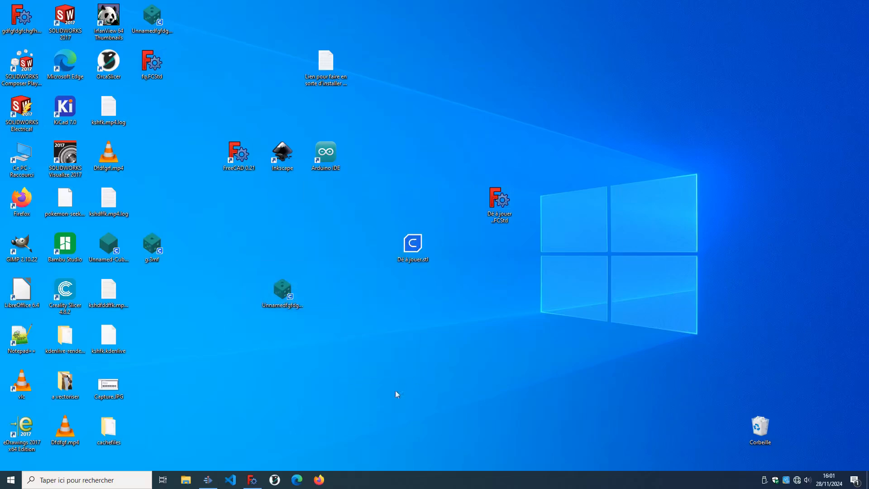
# Delete the old slicer project files, including Unnamed-Cube and the gj 3MF, from the desktop.
pyautogui.moveTo(330, 364); pyautogui.dragTo(153, 239)
pyautogui.press('Delete')
pyautogui.press('Delete')
pyautogui.click(149, 4)
pyautogui.press('Delete')
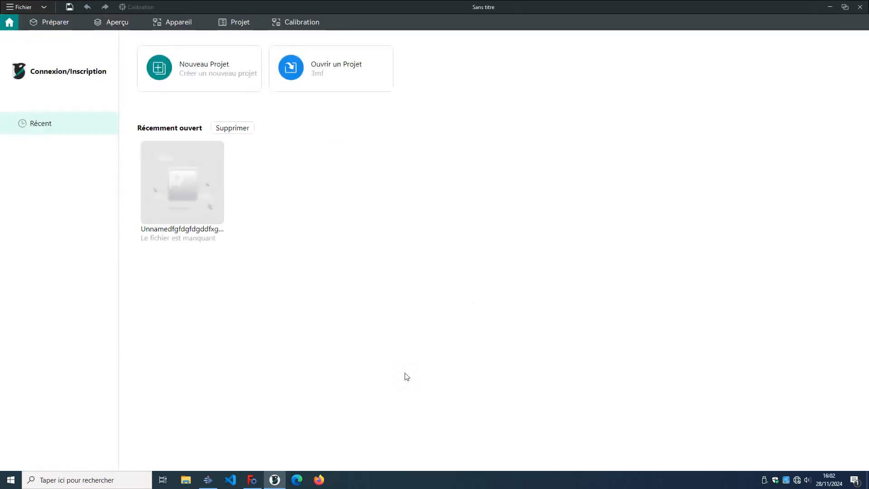
# Create a new project in OrcaSlicer and bring Dé à jouer.stl from the desktop onto its build plate.
pyautogui.click(180, 66)
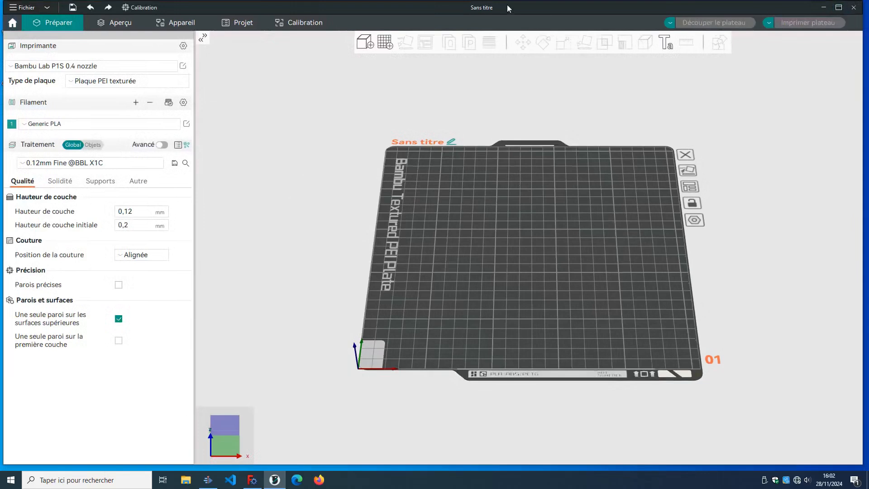
pyautogui.click(844, 7)
pyautogui.moveTo(629, 100); pyautogui.dragTo(750, 308)
pyautogui.moveTo(413, 246); pyautogui.dragTo(749, 434)
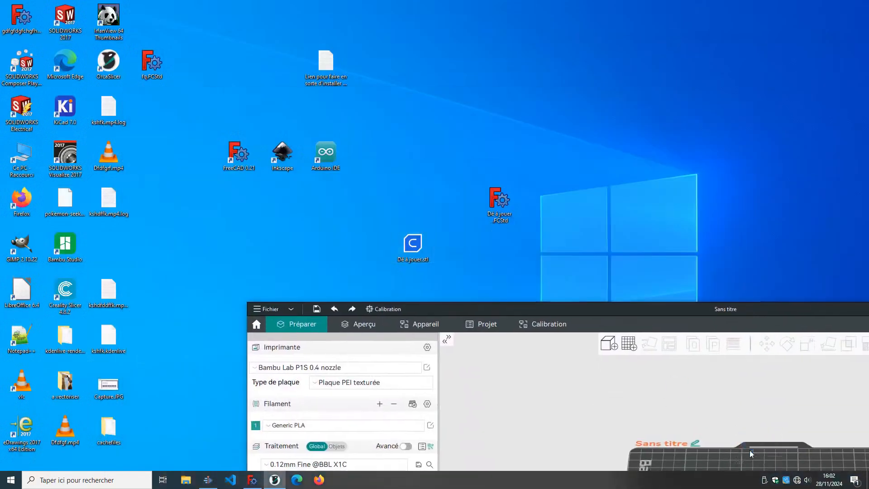
# Maximize the slicer window and slice the build plate holding the die.
pyautogui.doubleClick(734, 307)
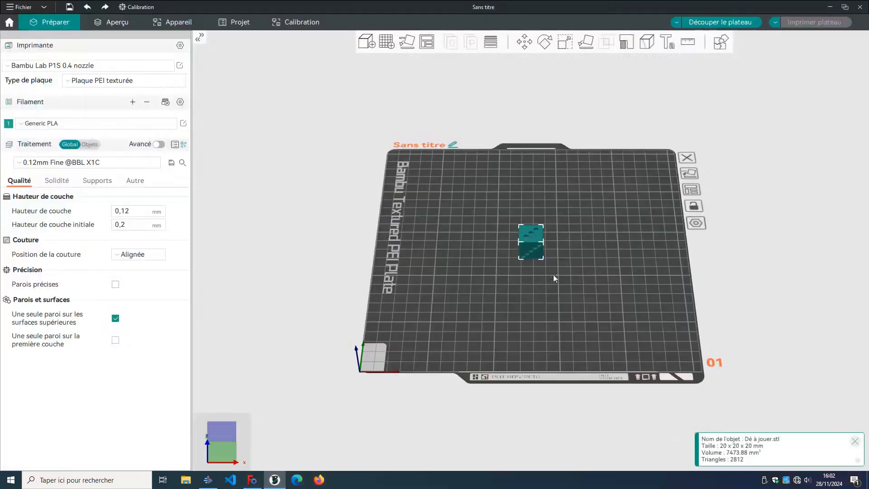
pyautogui.press('z')
pyautogui.scroll(-10, 554, 273)
pyautogui.scroll(6, 551, 253)
pyautogui.scroll(-4, 537, 271)
pyautogui.moveTo(514, 287); pyautogui.dragTo(580, 284)
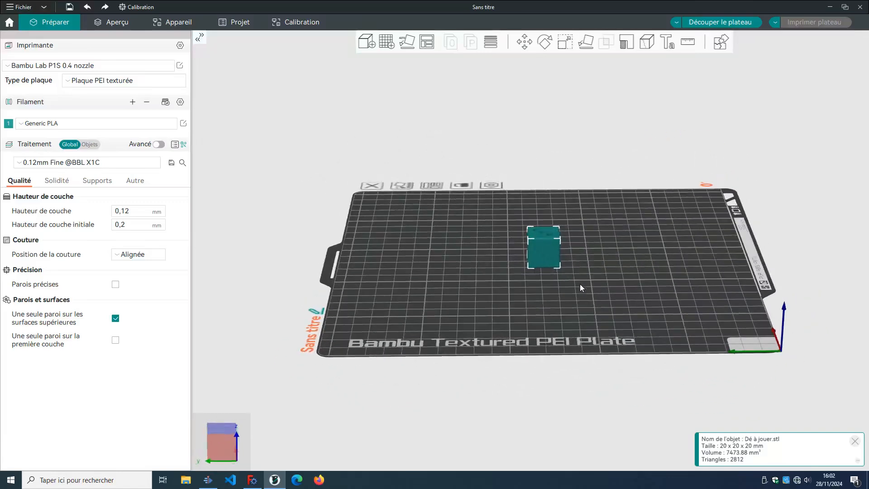
pyautogui.click(714, 22)
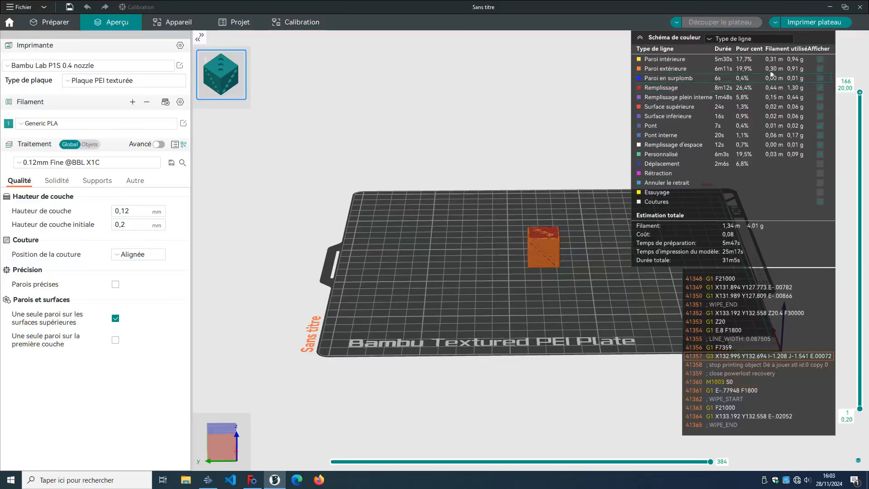
# Set the output action to exporting the plate's sliced file and open the save dialog for the 3MF file.
pyautogui.click(775, 23)
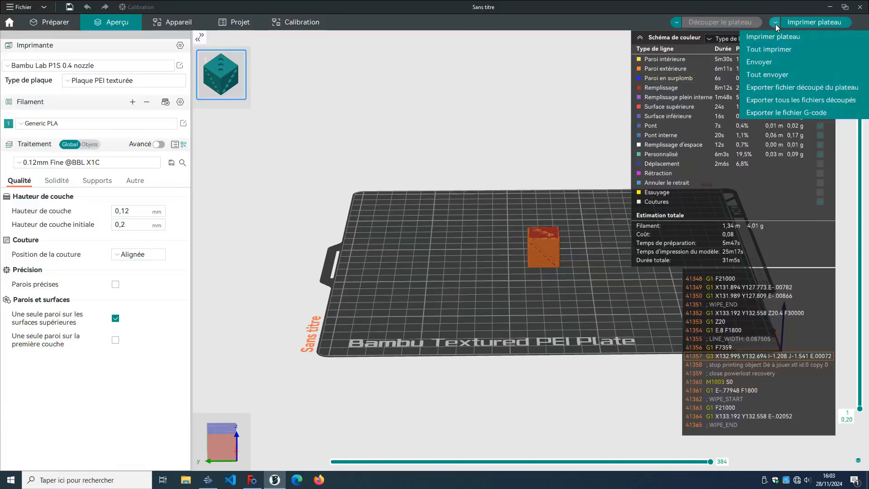
pyautogui.click(776, 92)
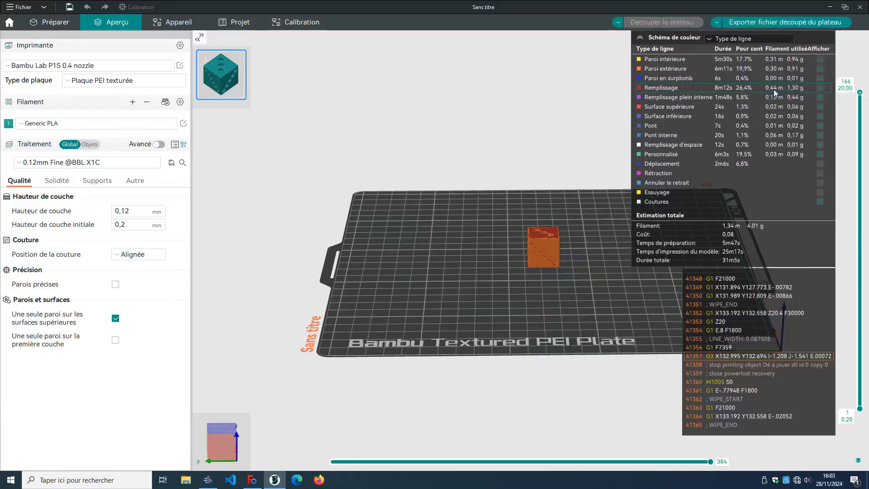
pyautogui.click(768, 23)
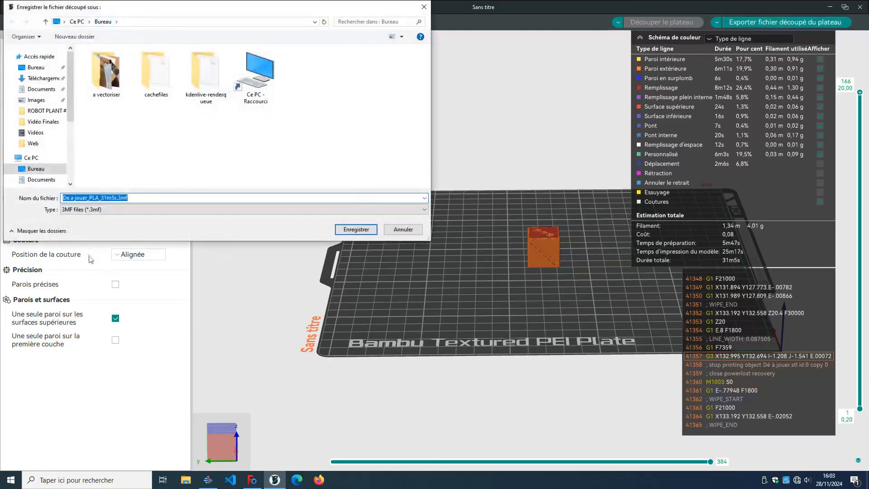